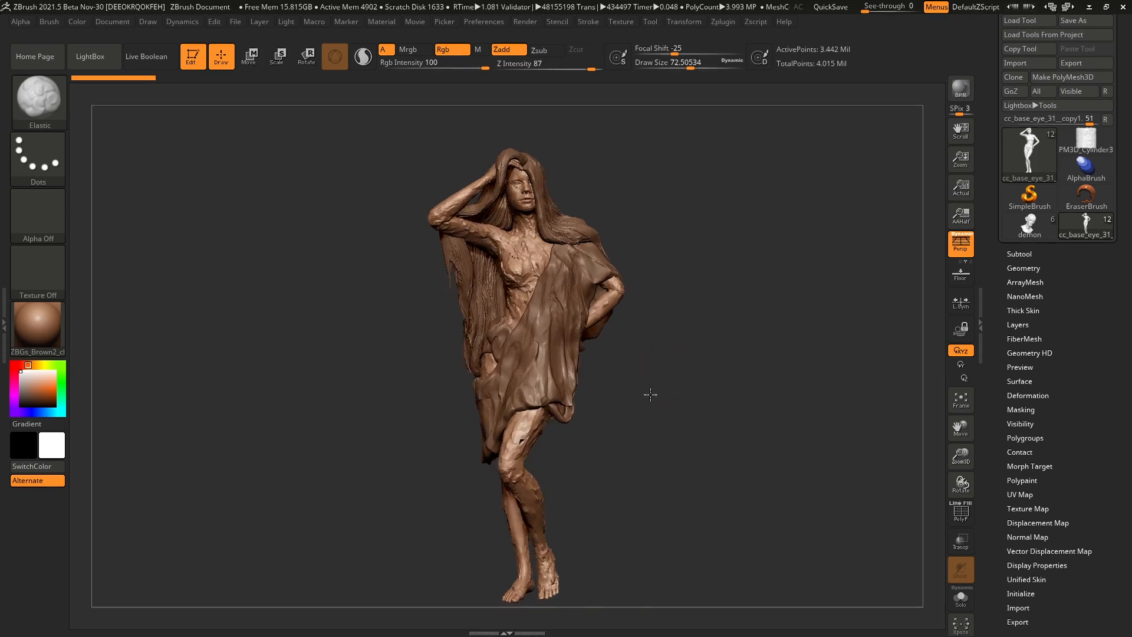
# - Switch to the 01 sculpting brush and dab it on the figure's thigh below the draped cloth
pyautogui.moveTo(701, 295)
pyautogui.mouseDown()
pyautogui.moveTo(682, 377)
pyautogui.moveTo(673, 310)
pyautogui.mouseUp()
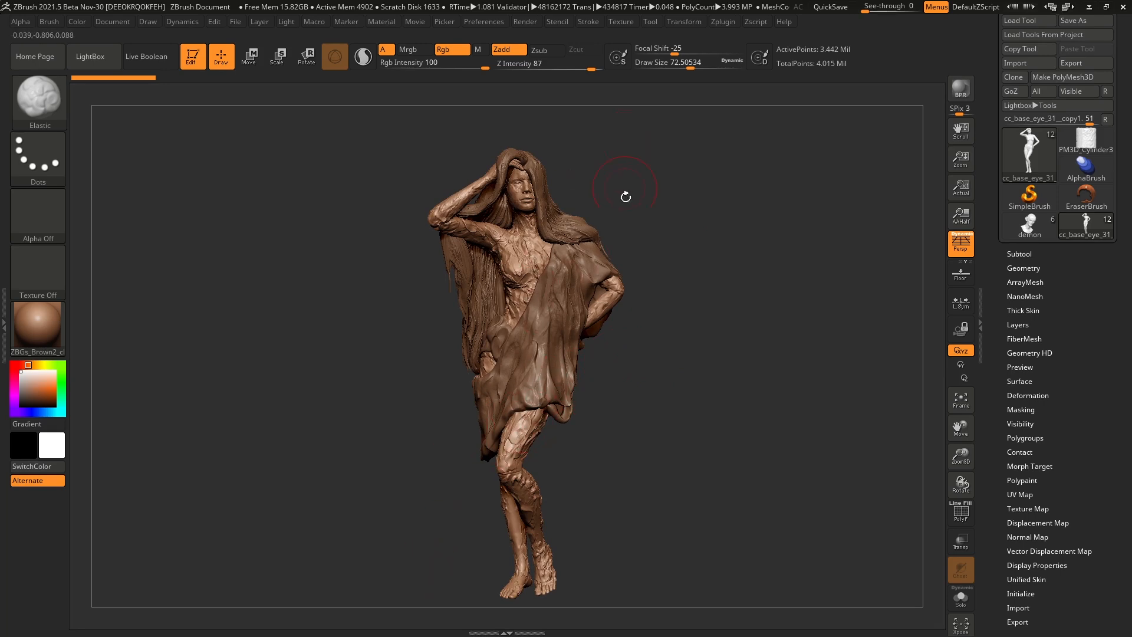
pyautogui.moveTo(640, 317); pyautogui.dragTo(682, 311)
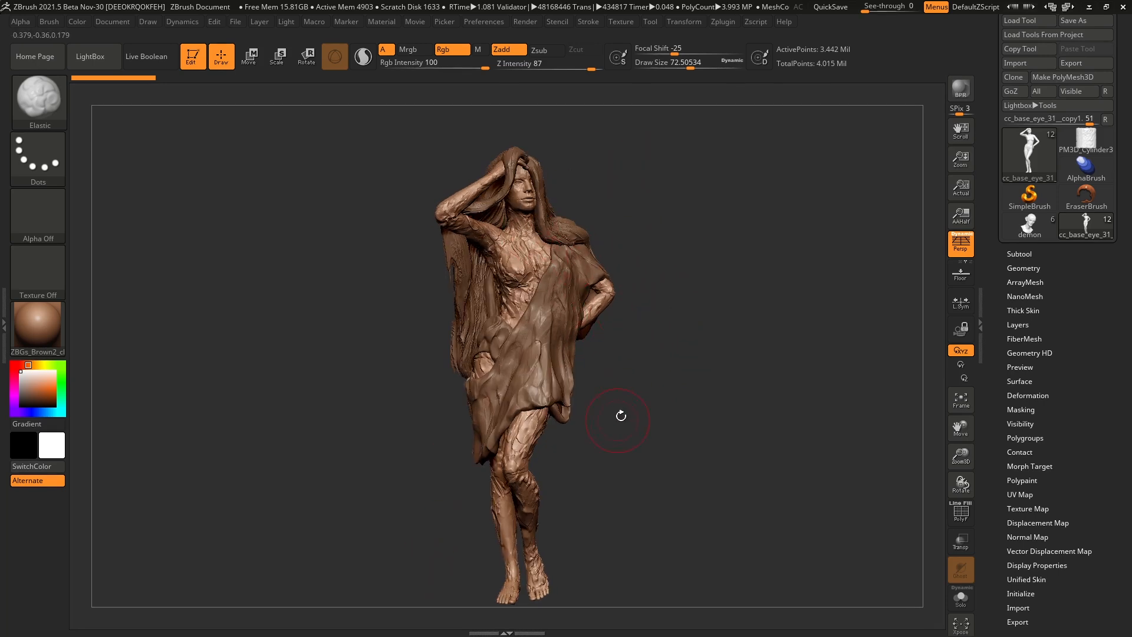
pyautogui.moveTo(630, 403); pyautogui.dragTo(622, 383)
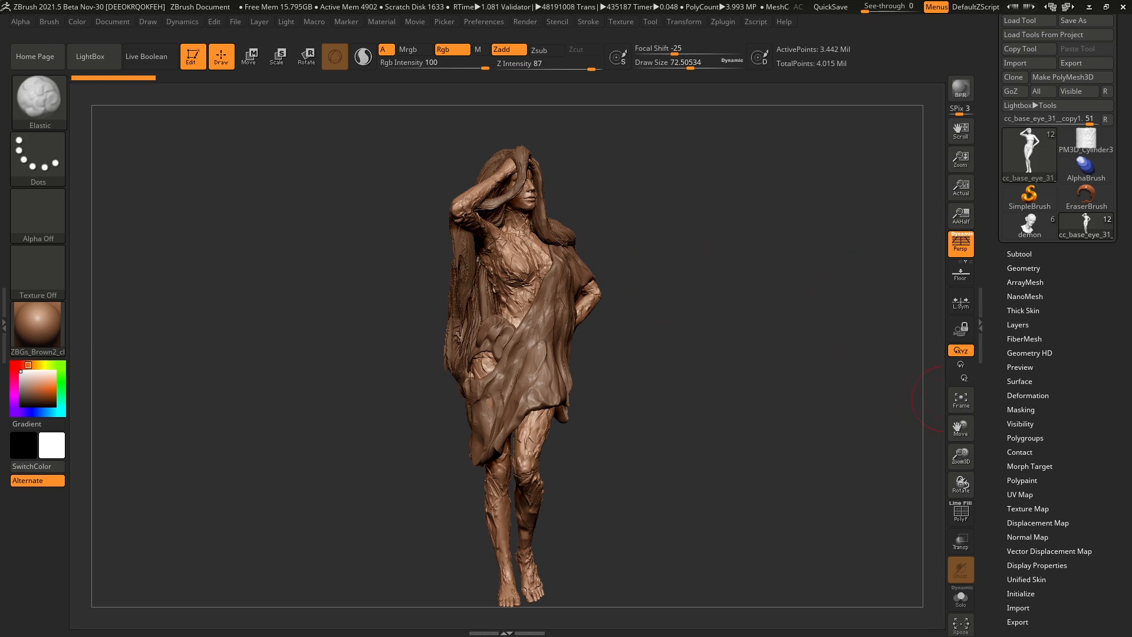
pyautogui.press('1')
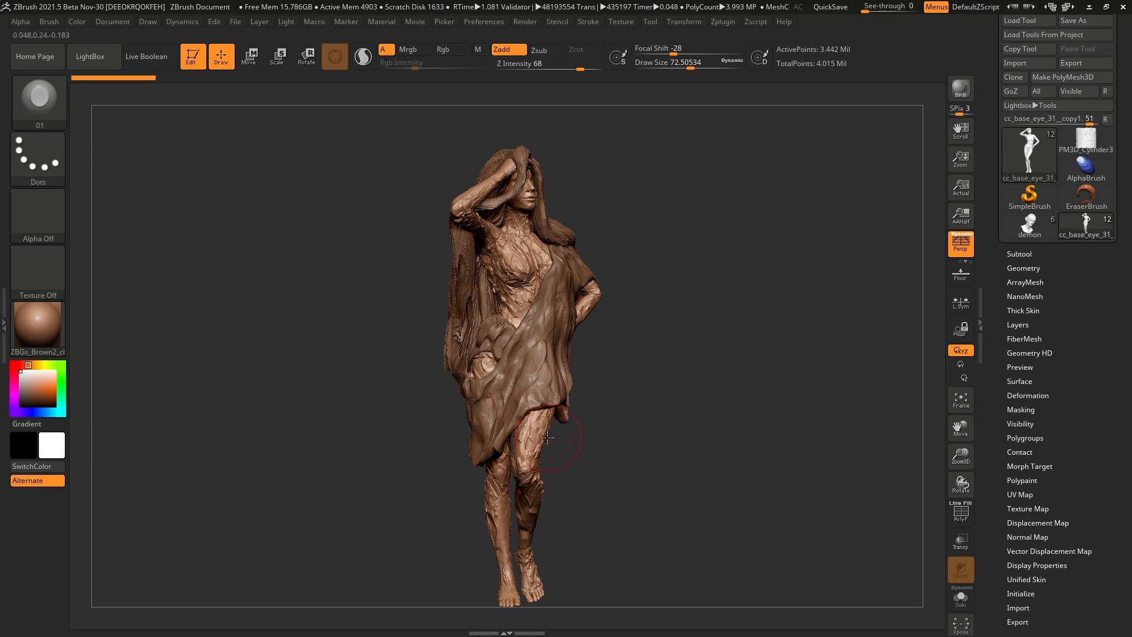
pyautogui.click(537, 428)
pyautogui.keyDown('alt'); pyautogui.moveTo(584, 443); pyautogui.dragTo(586, 412); pyautogui.keyUp('alt')
pyautogui.click(538, 419)
# - Make the PM3D_Ring3D1_1 cloth subtool active and isolate it, framed in the view
pyautogui.click(1019, 254)
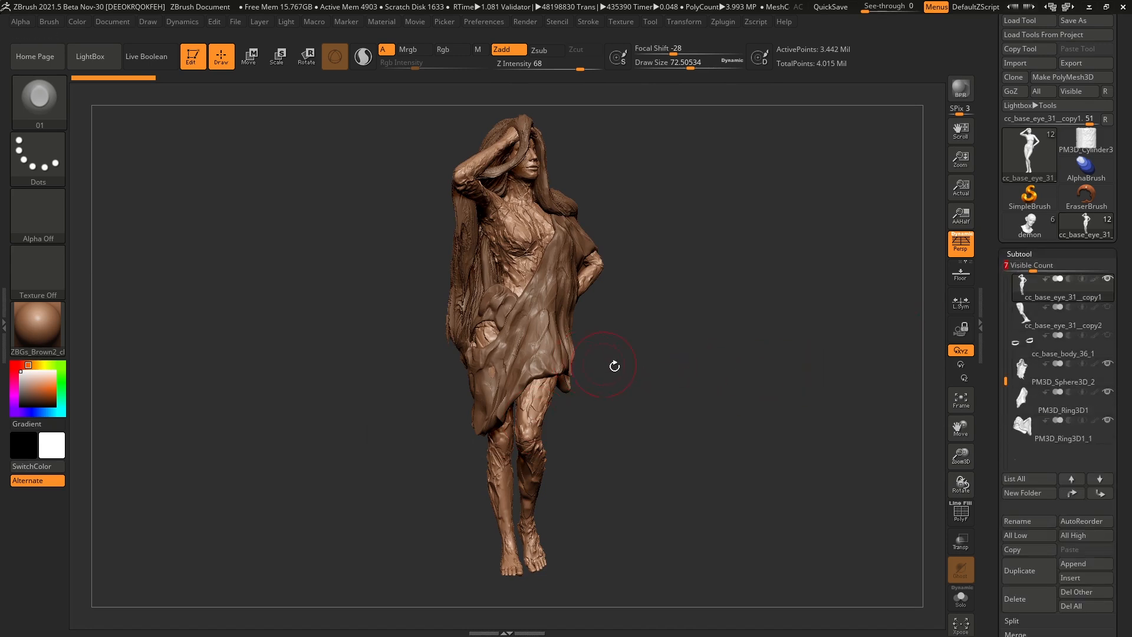
pyautogui.keyDown('alt'); pyautogui.click(569, 356); pyautogui.keyUp('alt')
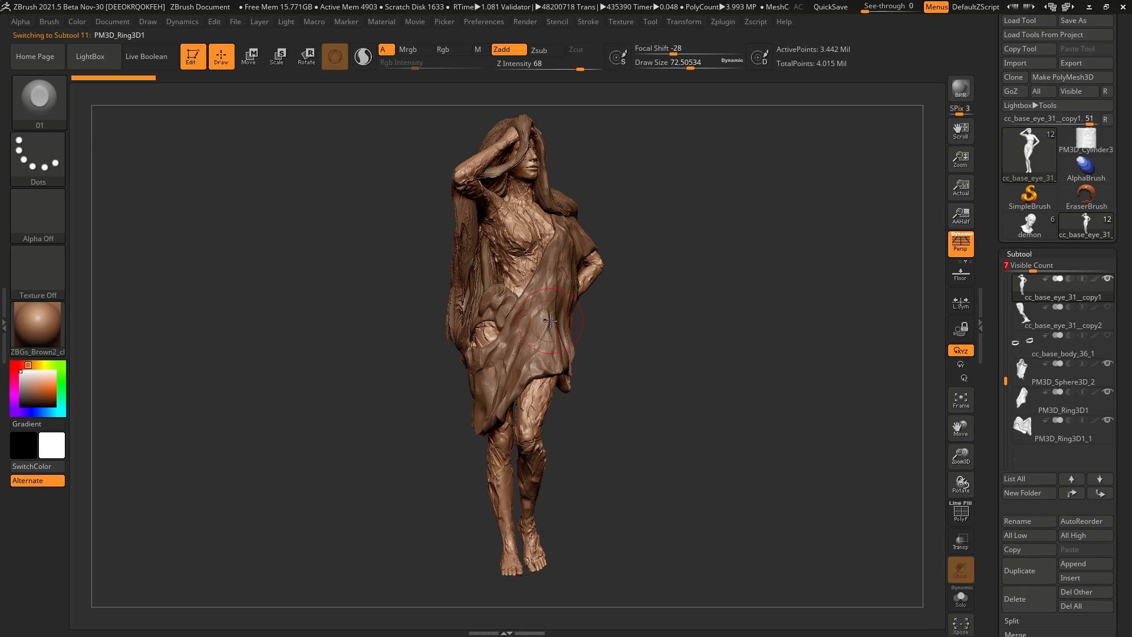
pyautogui.click(1042, 378)
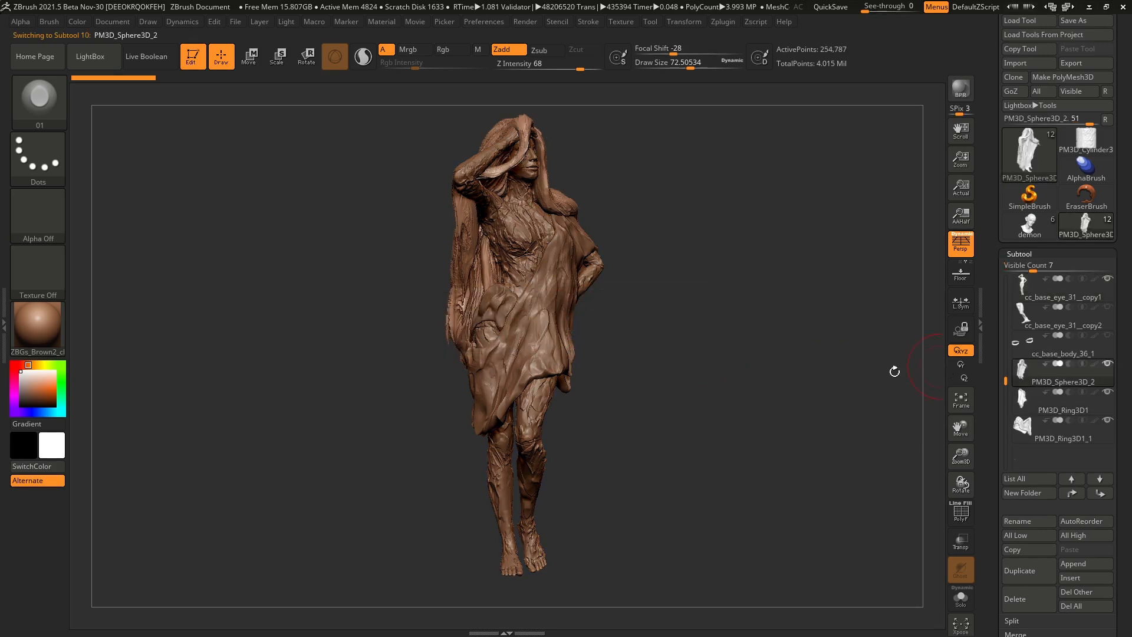
pyautogui.keyDown('alt'); pyautogui.click(498, 308); pyautogui.keyUp('alt')
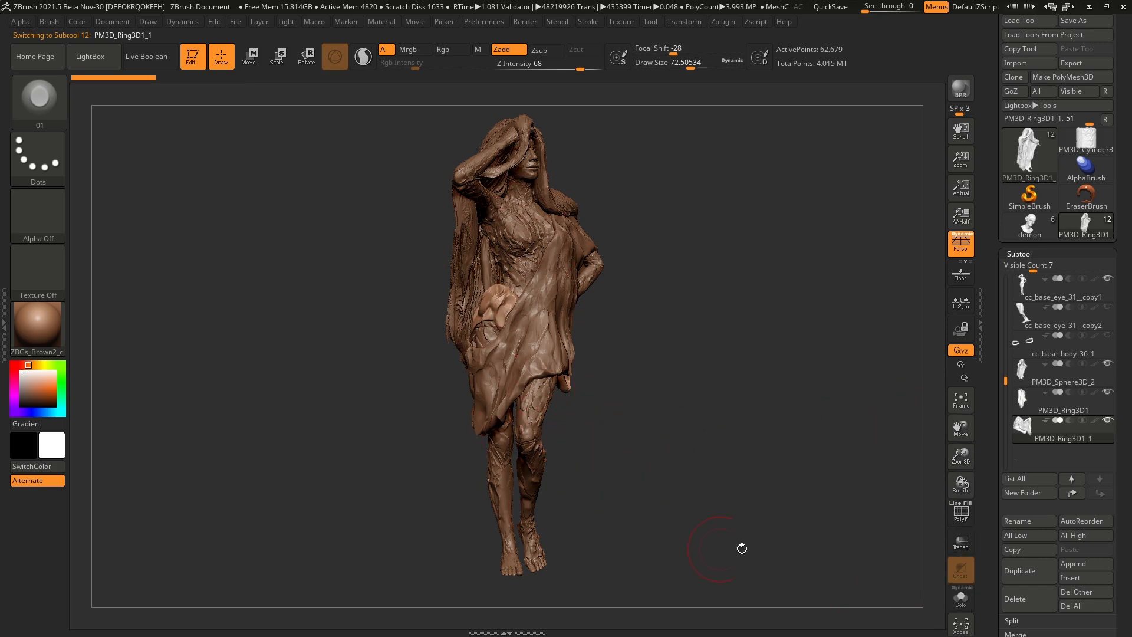
pyautogui.click(961, 598)
pyautogui.press('f')
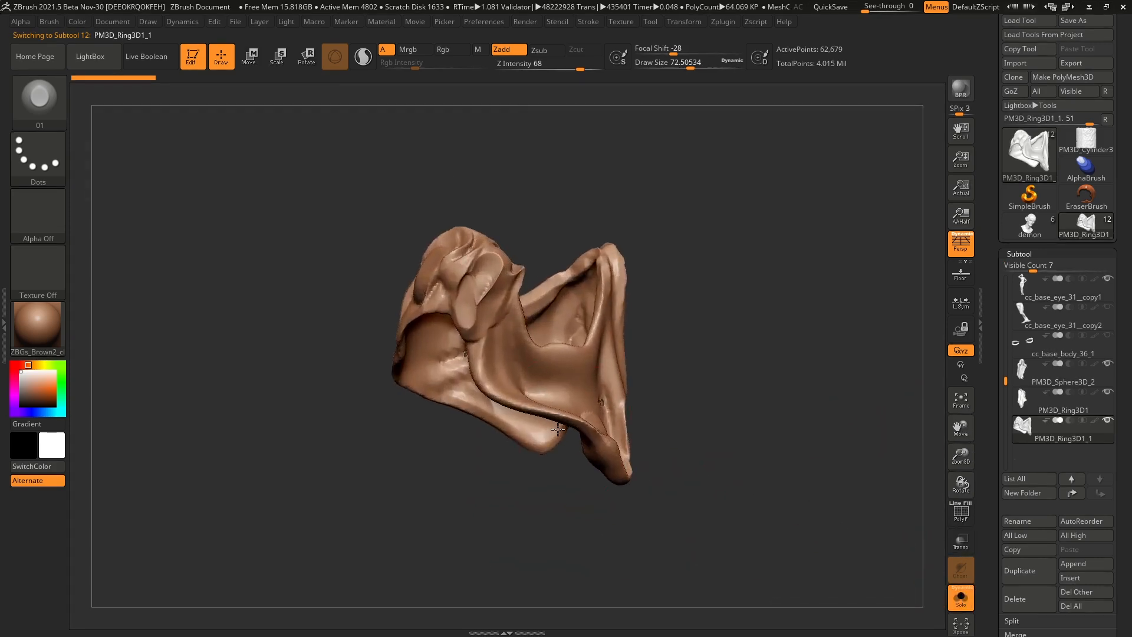
# - Set the draw size to about 32 and try a brush stroke across the cloth piece
pyautogui.moveTo(632, 377); pyautogui.dragTo(619, 379)
pyautogui.press('space')
pyautogui.moveTo(696, 373)
pyautogui.mouseDown()
pyautogui.moveTo(778, 326)
pyautogui.moveTo(753, 313)
pyautogui.moveTo(671, 404)
pyautogui.moveTo(690, 391)
pyautogui.mouseUp()
pyautogui.moveTo(541, 302); pyautogui.dragTo(636, 314)
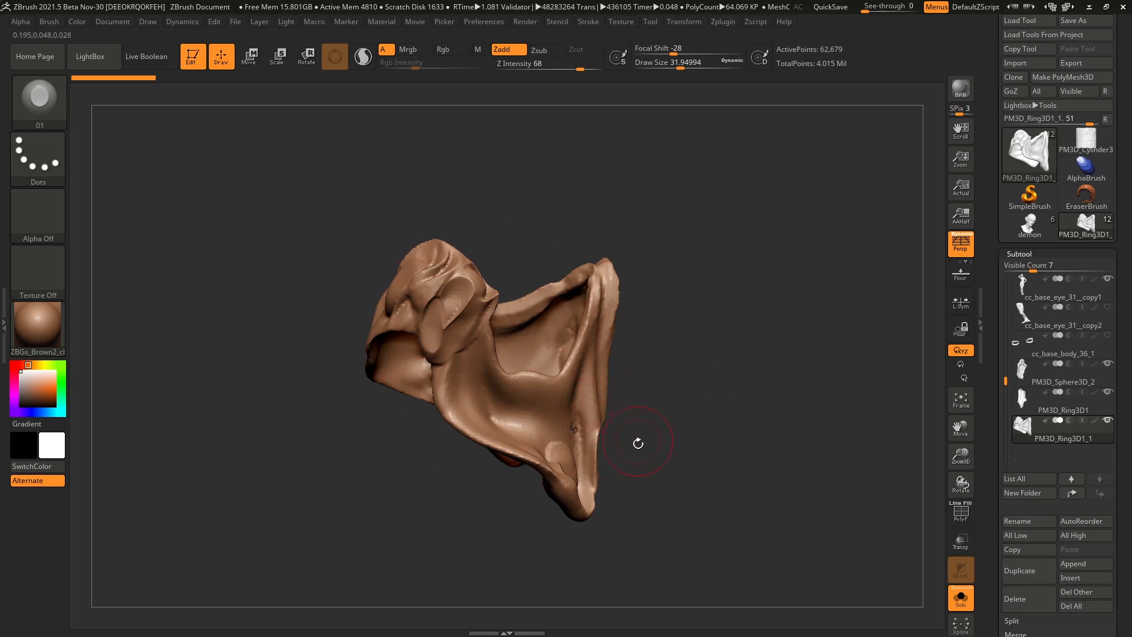
pyautogui.hotkey('ctrl', 'z')
# - Open the Thick Skin settings of the isolated cloth subtool
pyautogui.moveTo(991, 466); pyautogui.dragTo(990, 301)
pyautogui.keyDown('shift'); pyautogui.click(1051, 390); pyautogui.keyUp('shift')
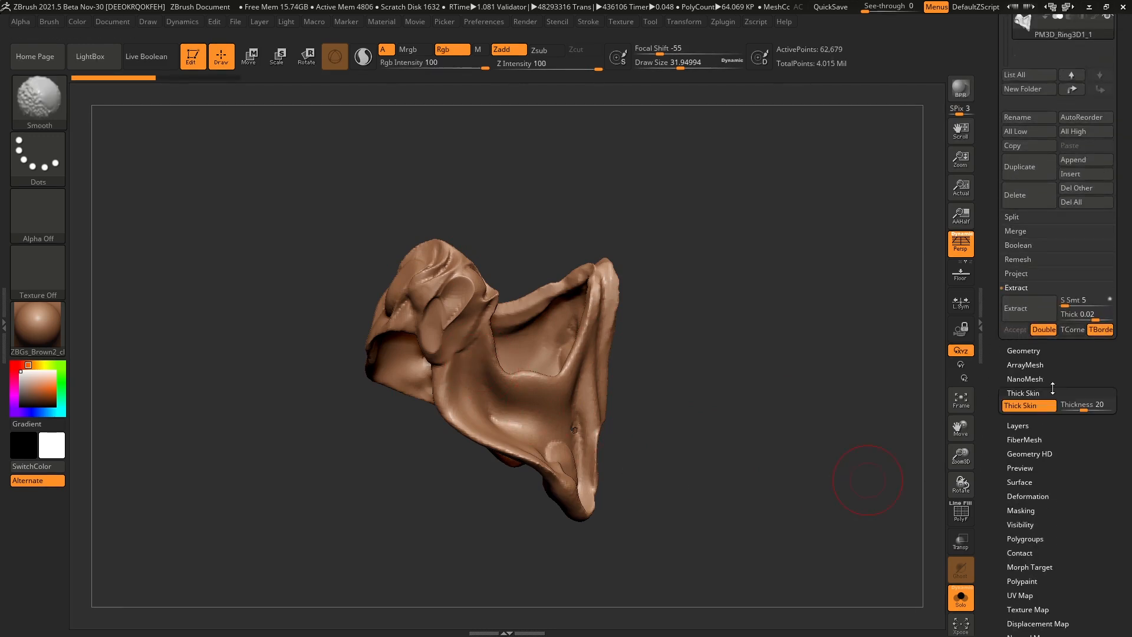
pyautogui.moveTo(740, 422)
pyautogui.mouseDown()
pyautogui.moveTo(683, 379)
pyautogui.moveTo(714, 332)
pyautogui.mouseUp()
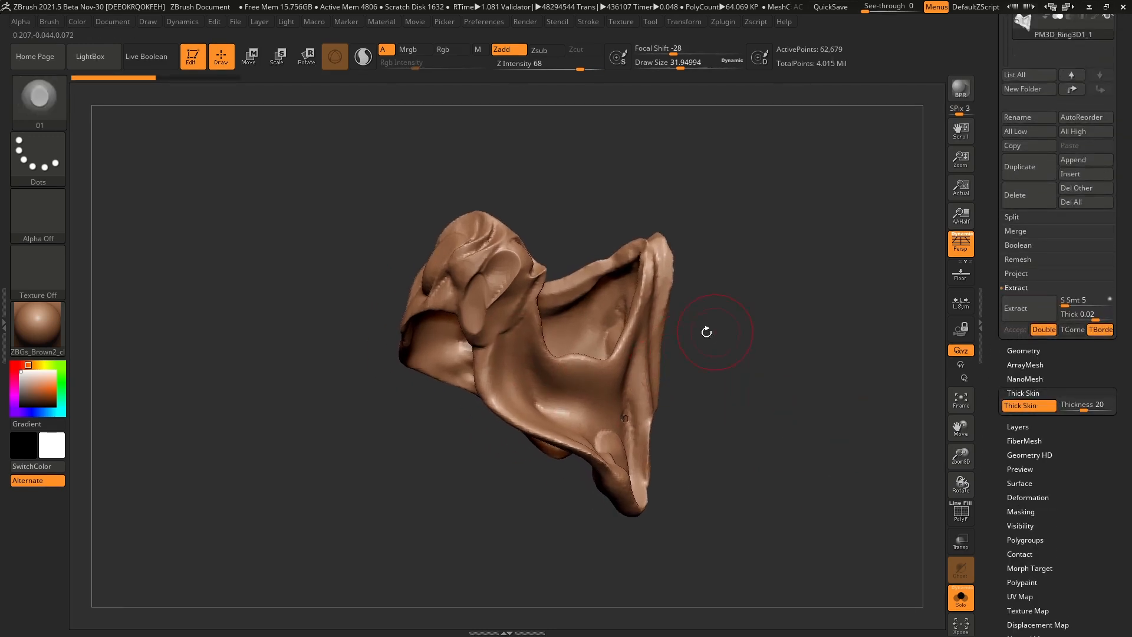
# - Try brush strokes across the cloth folds, toggling Thick Skin off and on between attempts, and undo them
pyautogui.moveTo(515, 311)
pyautogui.mouseDown()
pyautogui.moveTo(522, 362)
pyautogui.moveTo(581, 392)
pyautogui.moveTo(638, 344)
pyautogui.moveTo(637, 324)
pyautogui.mouseUp()
pyautogui.moveTo(579, 408)
pyautogui.mouseDown()
pyautogui.moveTo(544, 380)
pyautogui.moveTo(498, 377)
pyautogui.moveTo(475, 330)
pyautogui.moveTo(483, 360)
pyautogui.moveTo(487, 295)
pyautogui.moveTo(525, 413)
pyautogui.mouseUp()
pyautogui.moveTo(690, 384); pyautogui.dragTo(618, 320)
pyautogui.hotkey('ctrl', 'z')
pyautogui.hotkey('ctrl', 'z')
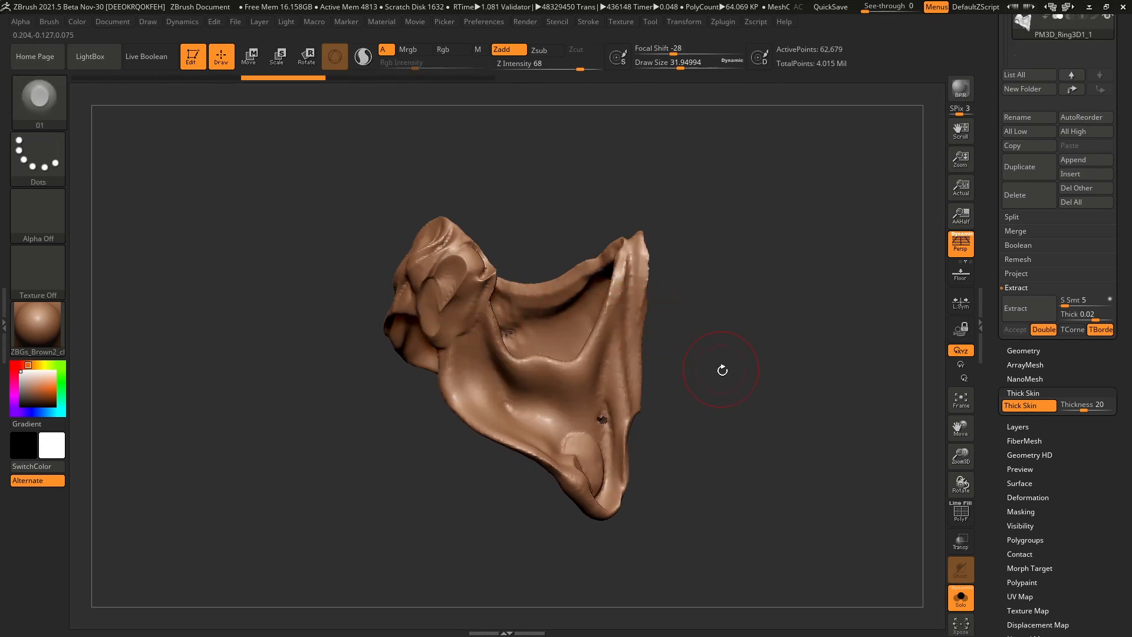
pyautogui.click(1028, 408)
pyautogui.click(1028, 408)
pyautogui.moveTo(489, 366); pyautogui.dragTo(548, 379)
pyautogui.hotkey('ctrl', 'z')
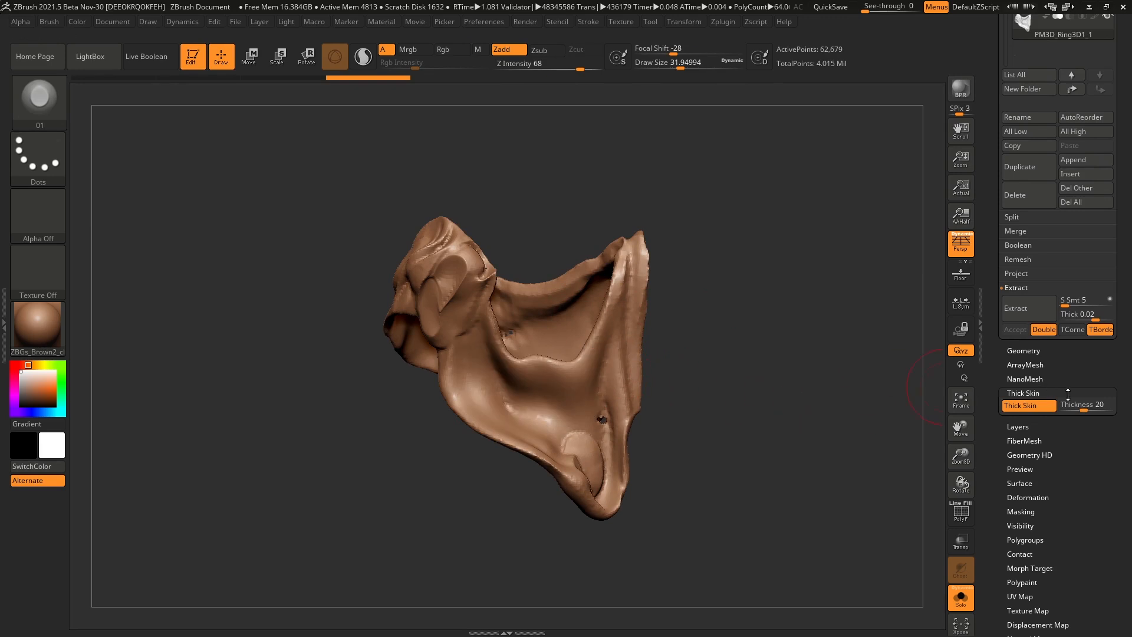
# - Set the Thick Skin thickness to about 4.115 and sculpt strokes over the cloth's outer folds
pyautogui.moveTo(1083, 406)
pyautogui.mouseDown()
pyautogui.moveTo(1070, 406)
pyautogui.moveTo(1080, 406)
pyautogui.mouseUp()
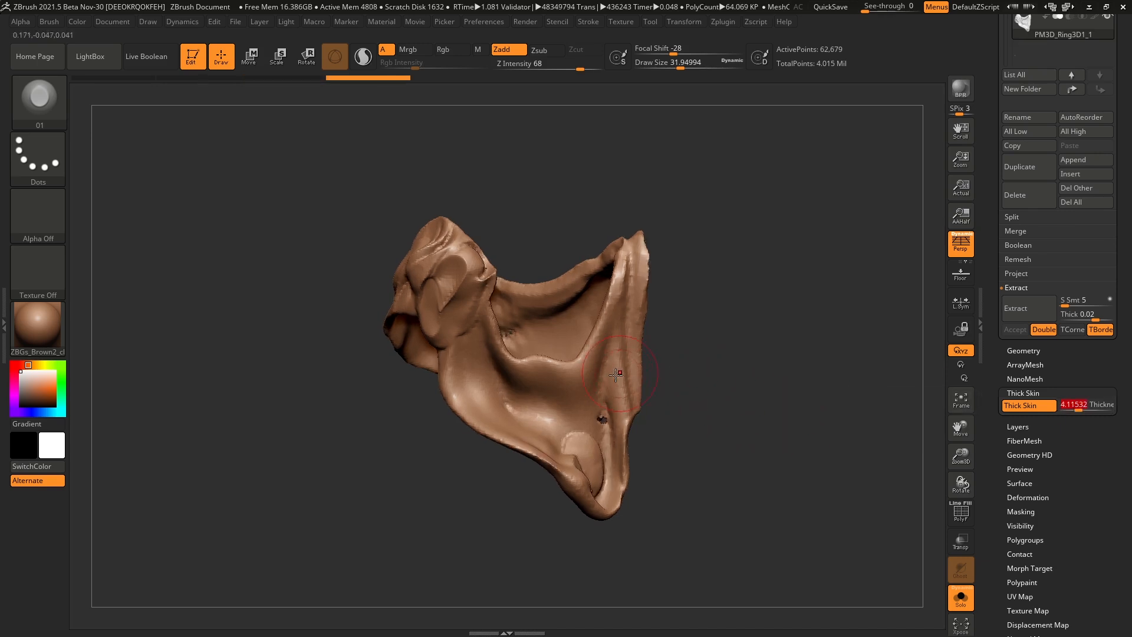
pyautogui.moveTo(629, 265)
pyautogui.mouseDown()
pyautogui.moveTo(593, 386)
pyautogui.moveTo(542, 404)
pyautogui.moveTo(460, 356)
pyautogui.moveTo(457, 395)
pyautogui.moveTo(505, 429)
pyautogui.moveTo(607, 360)
pyautogui.moveTo(633, 257)
pyautogui.moveTo(622, 407)
pyautogui.moveTo(578, 487)
pyautogui.moveTo(601, 498)
pyautogui.mouseUp()
pyautogui.moveTo(507, 501); pyautogui.dragTo(613, 478)
pyautogui.moveTo(377, 327)
pyautogui.mouseDown()
pyautogui.moveTo(403, 271)
pyautogui.moveTo(389, 257)
pyautogui.moveTo(360, 346)
pyautogui.mouseUp()
pyautogui.moveTo(321, 348)
pyautogui.mouseDown()
pyautogui.moveTo(471, 330)
pyautogui.moveTo(462, 270)
pyautogui.moveTo(479, 243)
pyautogui.moveTo(472, 290)
pyautogui.moveTo(492, 265)
pyautogui.moveTo(487, 295)
pyautogui.mouseUp()
pyautogui.moveTo(636, 300)
pyautogui.mouseDown()
pyautogui.moveTo(566, 283)
pyautogui.moveTo(543, 242)
pyautogui.mouseUp()
pyautogui.moveTo(581, 377)
pyautogui.mouseDown()
pyautogui.moveTo(671, 367)
pyautogui.moveTo(678, 352)
pyautogui.moveTo(608, 331)
pyautogui.moveTo(581, 334)
pyautogui.moveTo(590, 355)
pyautogui.mouseUp()
# - Sculpt more overlapping strokes around the cloth from several angles, covering its inner folds, hem and bunched side
pyautogui.moveTo(589, 355); pyautogui.dragTo(652, 291, button='right')
pyautogui.moveTo(650, 294)
pyautogui.mouseDown()
pyautogui.moveTo(651, 226)
pyautogui.moveTo(659, 386)
pyautogui.moveTo(631, 388)
pyautogui.moveTo(632, 410)
pyautogui.moveTo(615, 302)
pyautogui.mouseUp()
pyautogui.moveTo(648, 297); pyautogui.dragTo(658, 336, button='right')
pyautogui.moveTo(534, 359)
pyautogui.mouseDown()
pyautogui.moveTo(563, 381)
pyautogui.moveTo(651, 348)
pyautogui.mouseUp()
pyautogui.moveTo(651, 348)
pyautogui.mouseDown(button='right')
pyautogui.moveTo(682, 336)
pyautogui.moveTo(618, 342)
pyautogui.mouseUp(button='right')
pyautogui.moveTo(619, 342)
pyautogui.mouseDown()
pyautogui.moveTo(592, 361)
pyautogui.moveTo(581, 356)
pyautogui.mouseUp()
pyautogui.moveTo(649, 240); pyautogui.dragTo(664, 242, button='right')
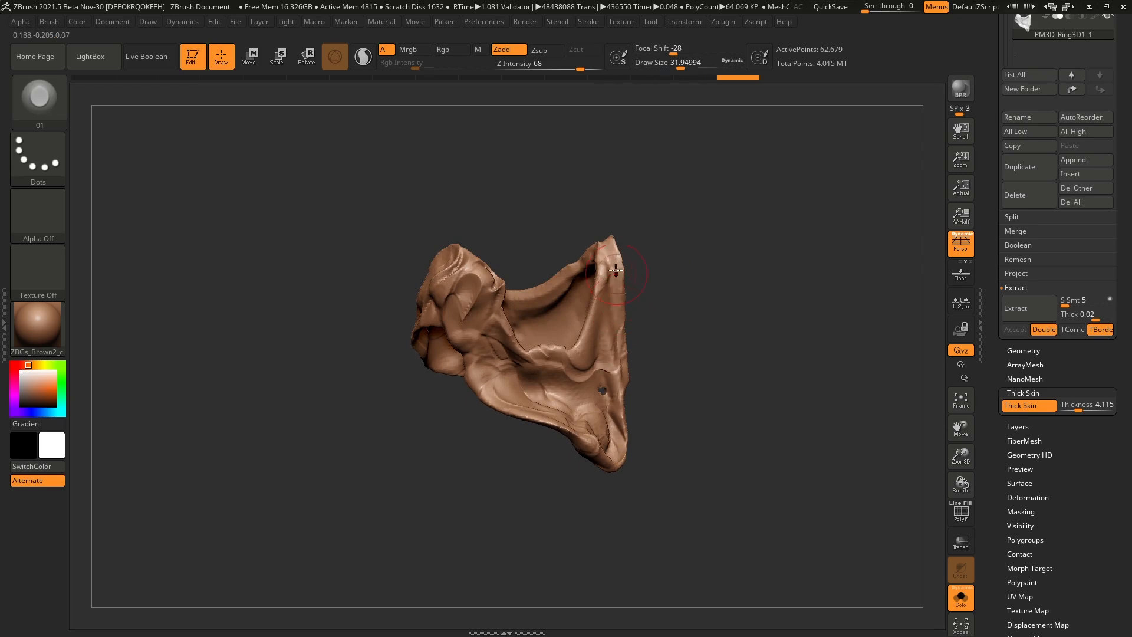
pyautogui.keyDown('ctrl'); pyautogui.moveTo(555, 302); pyautogui.dragTo(609, 387, button='right'); pyautogui.keyUp('ctrl')
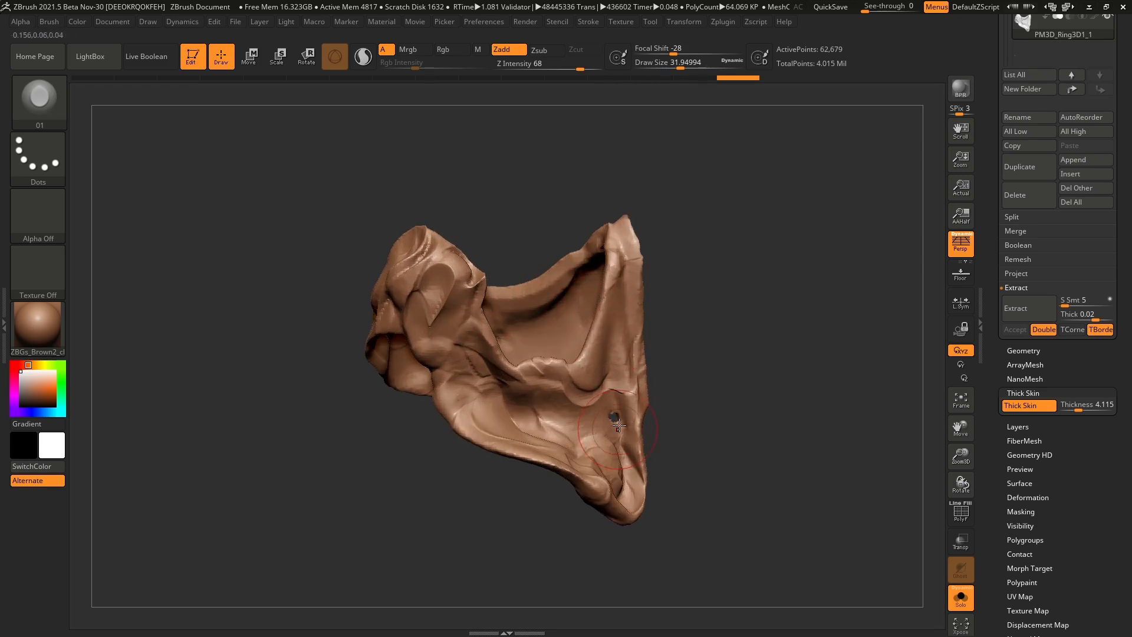
pyautogui.moveTo(557, 418)
pyautogui.mouseDown()
pyautogui.moveTo(588, 376)
pyautogui.moveTo(562, 375)
pyautogui.mouseUp()
pyautogui.moveTo(561, 374)
pyautogui.mouseDown(button='right')
pyautogui.moveTo(598, 363)
pyautogui.moveTo(577, 407)
pyautogui.mouseUp(button='right')
pyautogui.moveTo(577, 407); pyautogui.dragTo(591, 381)
pyautogui.moveTo(590, 381); pyautogui.dragTo(632, 380, button='right')
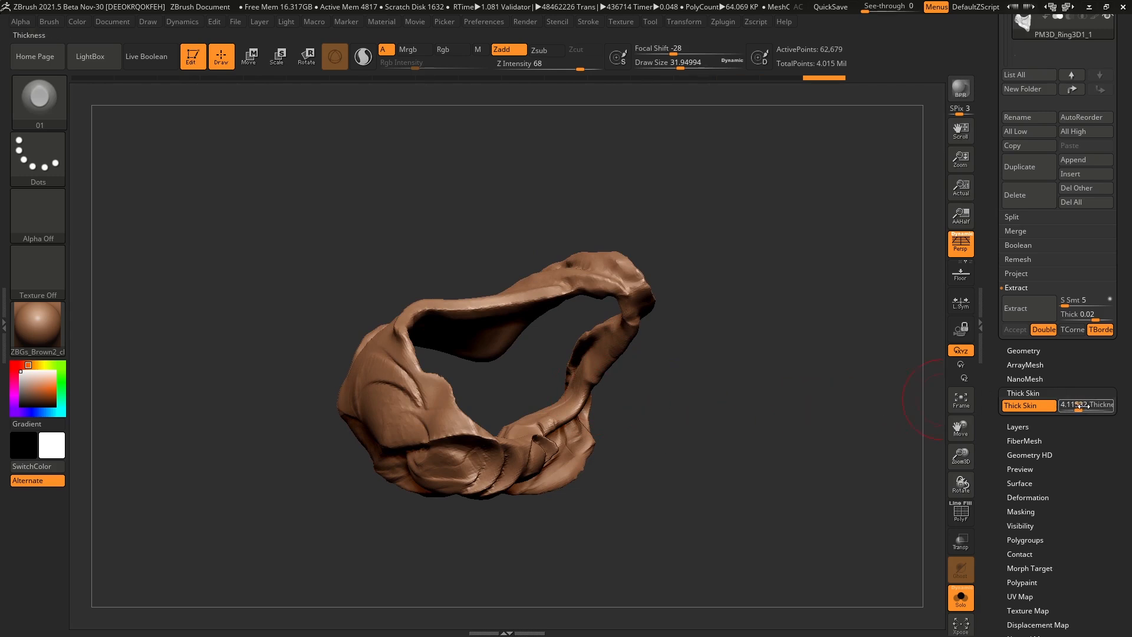
pyautogui.moveTo(616, 267); pyautogui.dragTo(522, 292)
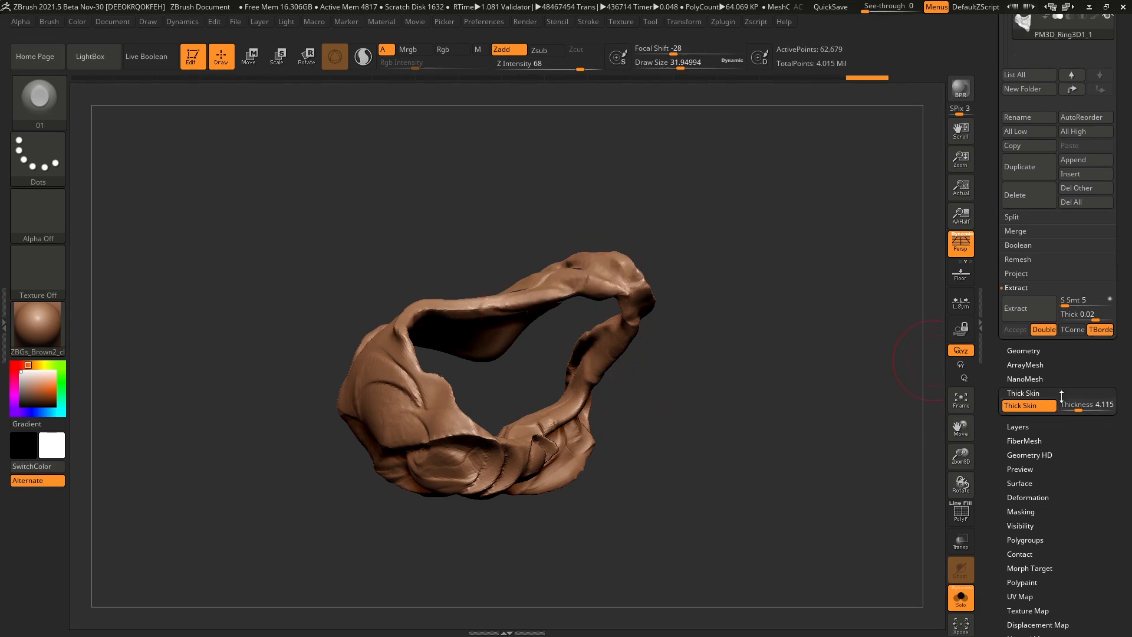
# - Turn off Solo to show the whole figure around the reworked cloth
pyautogui.moveTo(702, 449); pyautogui.dragTo(758, 361, button='right')
pyautogui.click(1085, 404)
pyautogui.moveTo(713, 419)
pyautogui.mouseDown(button='right')
pyautogui.moveTo(730, 430)
pyautogui.moveTo(710, 404)
pyautogui.moveTo(697, 422)
pyautogui.mouseUp(button='right')
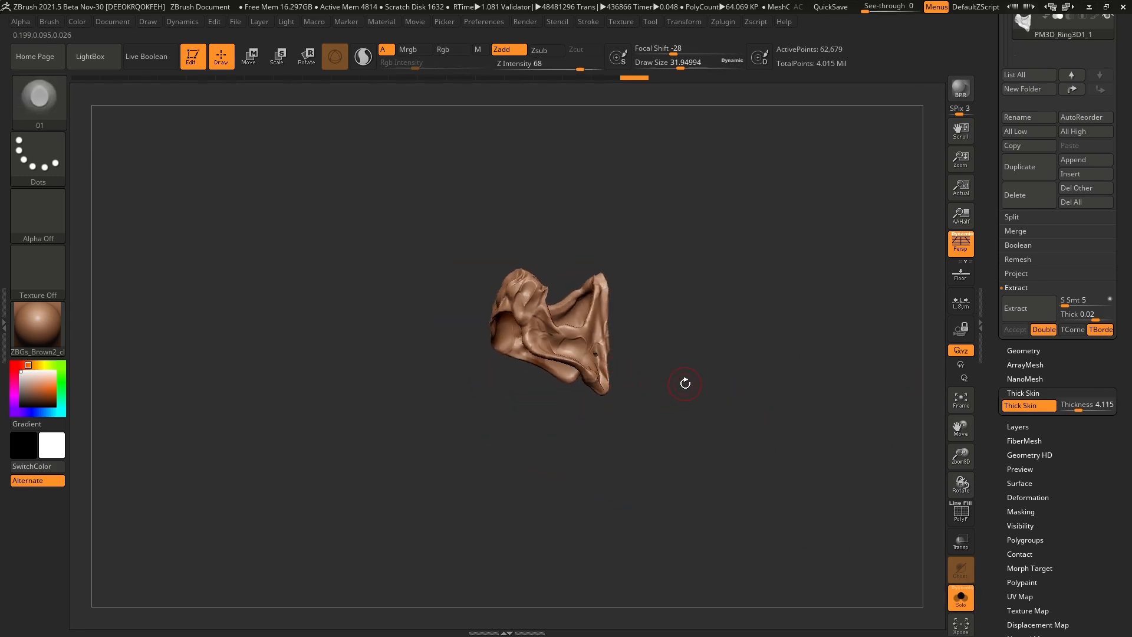
pyautogui.click(686, 392)
pyautogui.moveTo(692, 369)
pyautogui.mouseDown(button='right')
pyautogui.moveTo(677, 361)
pyautogui.moveTo(645, 277)
pyautogui.moveTo(625, 276)
pyautogui.mouseUp(button='right')
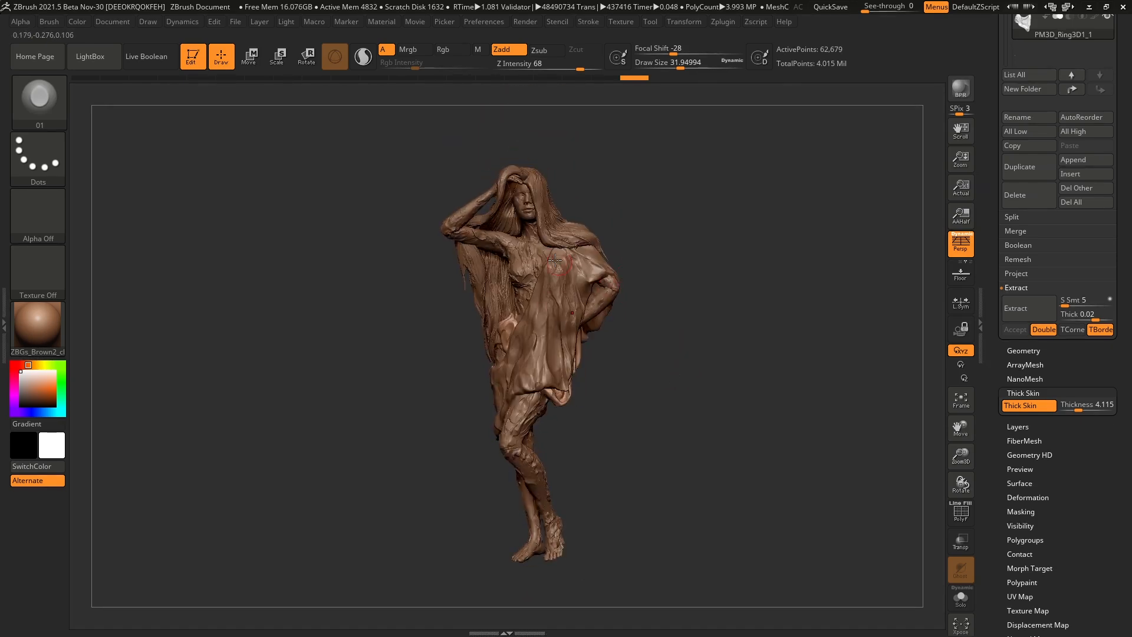
pyautogui.moveTo(621, 470)
pyautogui.mouseDown(button='right')
pyautogui.moveTo(654, 434)
pyautogui.moveTo(649, 367)
pyautogui.moveTo(635, 436)
pyautogui.mouseUp(button='right')
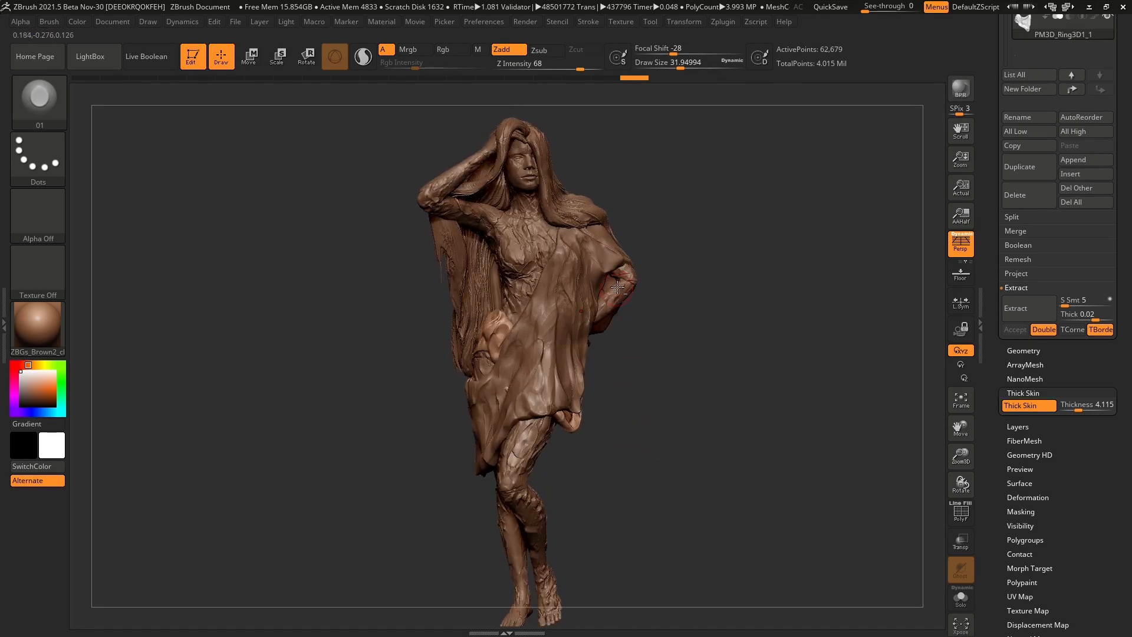
# - Make the body subtool cc_base_eye_31__copy1 active and isolate it, framed in the view
pyautogui.keyDown('alt'); pyautogui.click(599, 300); pyautogui.keyUp('alt')
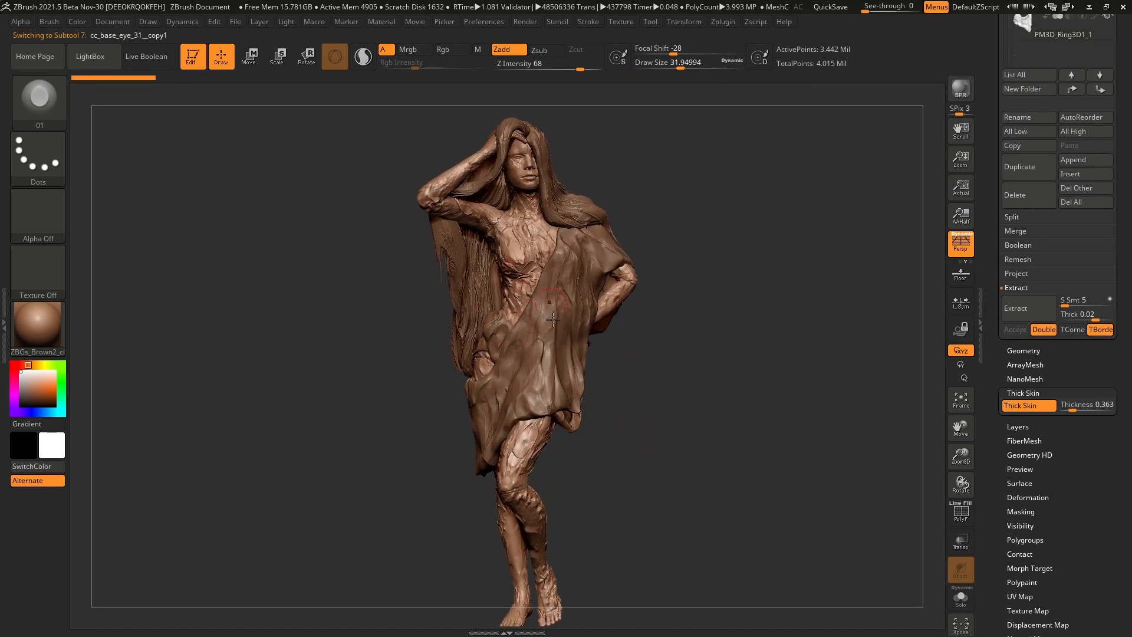
pyautogui.moveTo(592, 451)
pyautogui.mouseDown(button='right')
pyautogui.moveTo(648, 296)
pyautogui.moveTo(674, 307)
pyautogui.moveTo(626, 272)
pyautogui.moveTo(634, 283)
pyautogui.moveTo(660, 278)
pyautogui.moveTo(555, 257)
pyautogui.mouseUp(button='right')
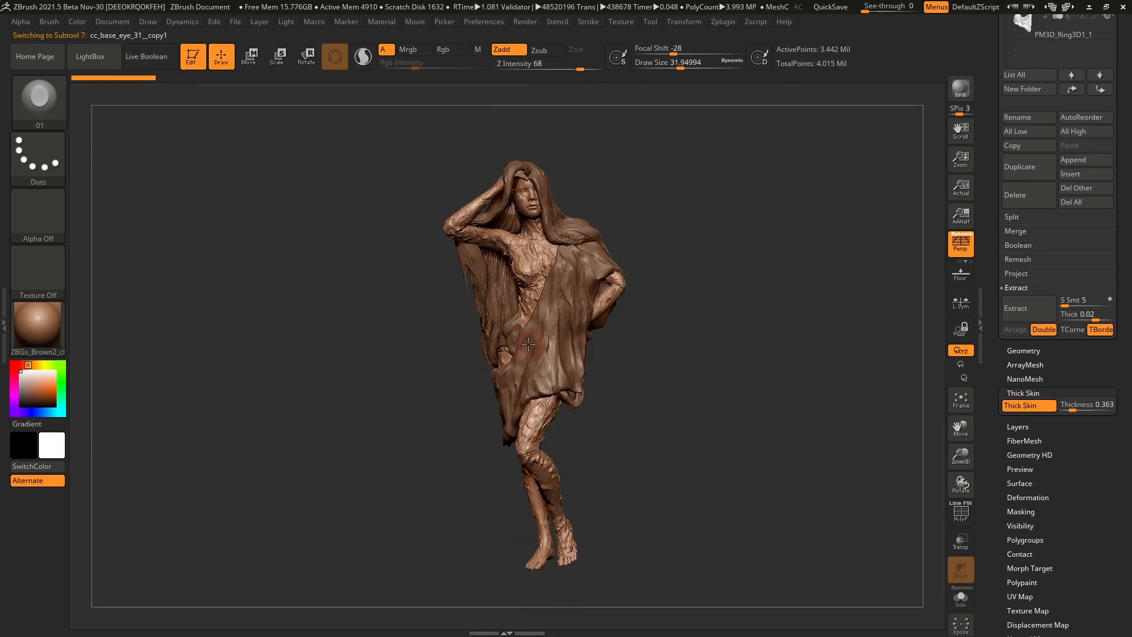
pyautogui.moveTo(587, 183)
pyautogui.mouseDown(button='right')
pyautogui.moveTo(675, 392)
pyautogui.moveTo(613, 391)
pyautogui.mouseUp(button='right')
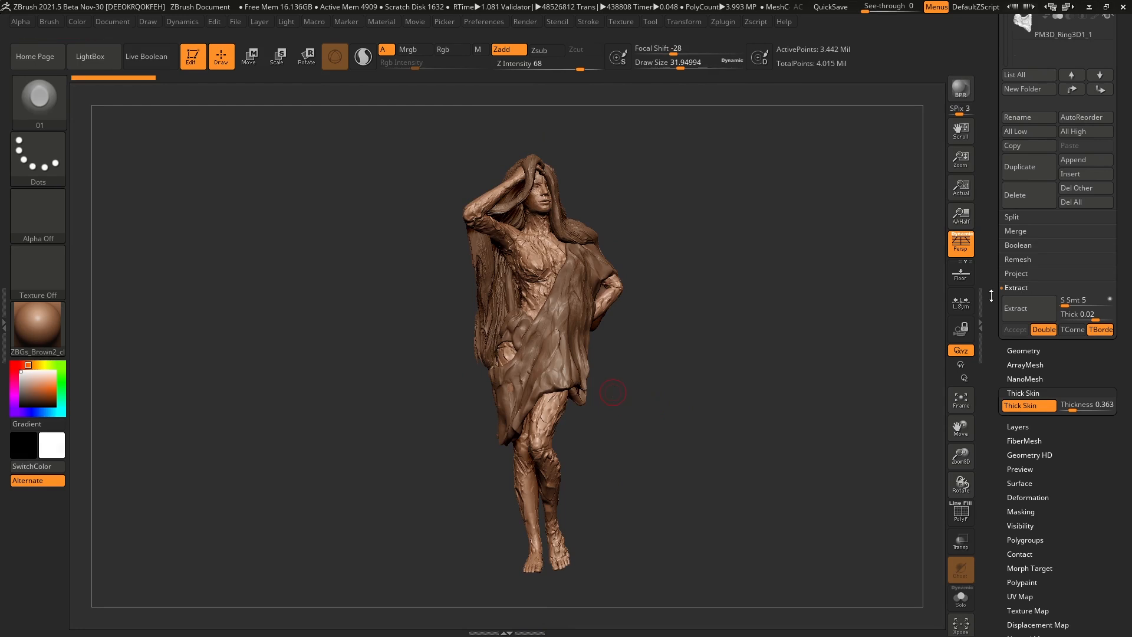
pyautogui.scroll(5, 995, 290)
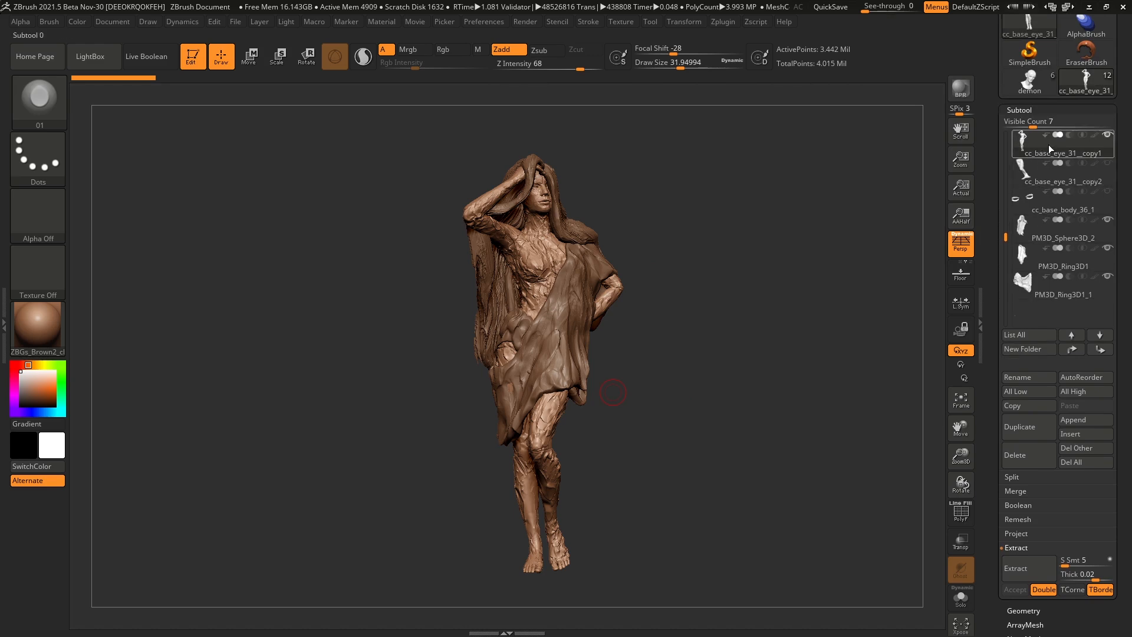
pyautogui.scroll(-4, 991, 217)
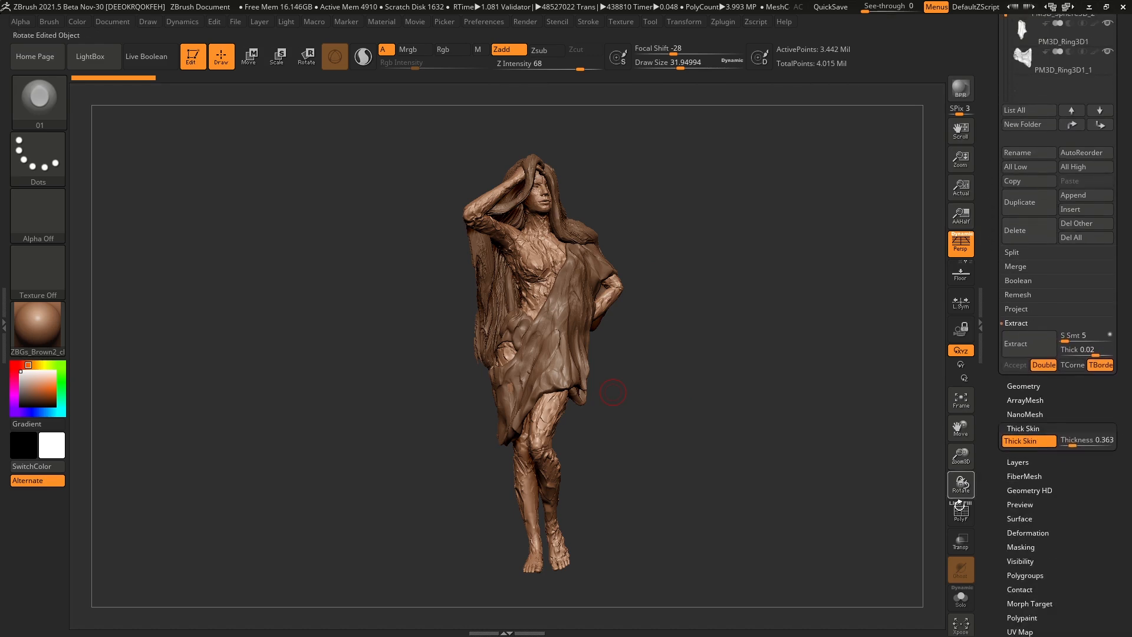
pyautogui.click(961, 599)
pyautogui.press('f')
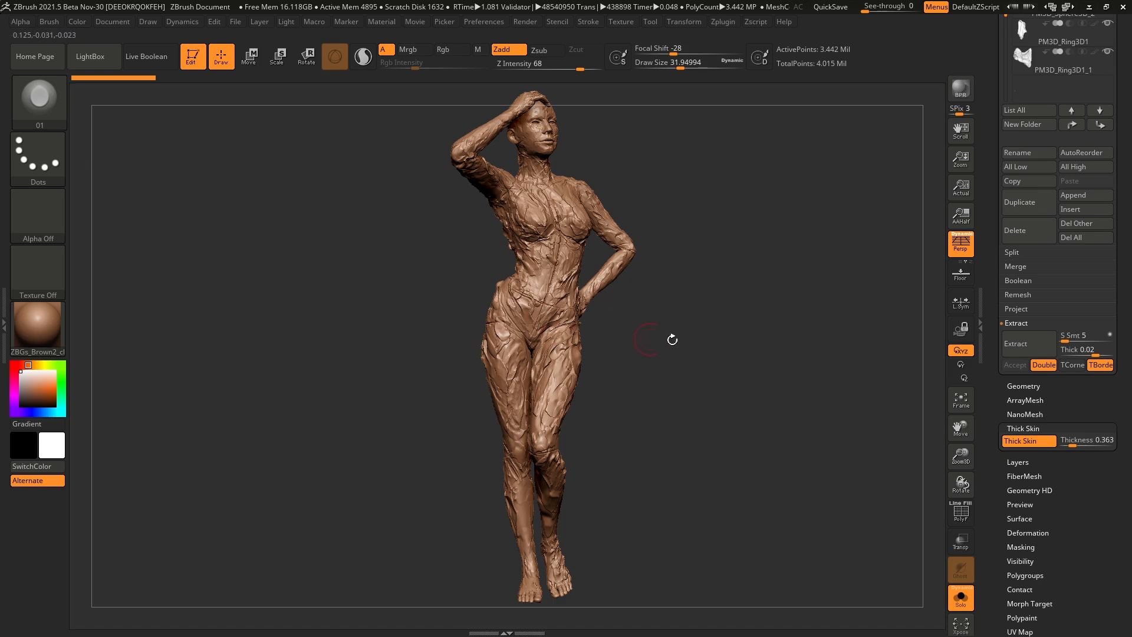
# - Open the body subtool's layers and toggle Untitled Layer 1 off and on to compare the surface with and without it
pyautogui.click(1029, 399)
pyautogui.moveTo(1023, 348); pyautogui.dragTo(1025, 331)
pyautogui.click(1034, 273)
pyautogui.moveTo(1011, 172); pyautogui.dragTo(996, 385)
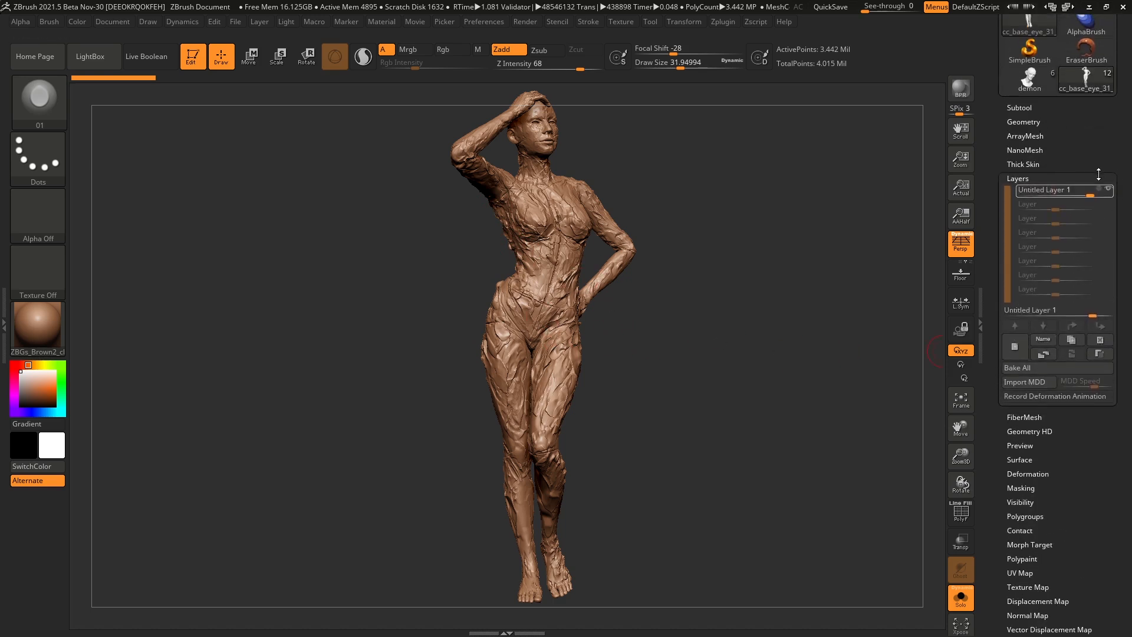
pyautogui.moveTo(1087, 193); pyautogui.dragTo(1130, 176)
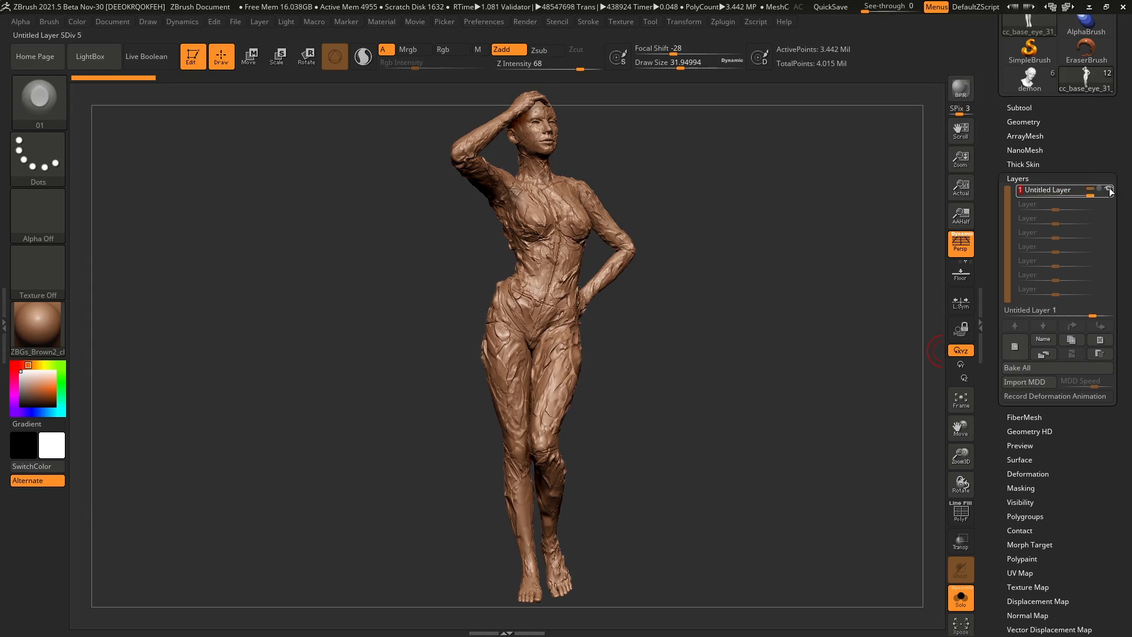
pyautogui.click(1109, 191)
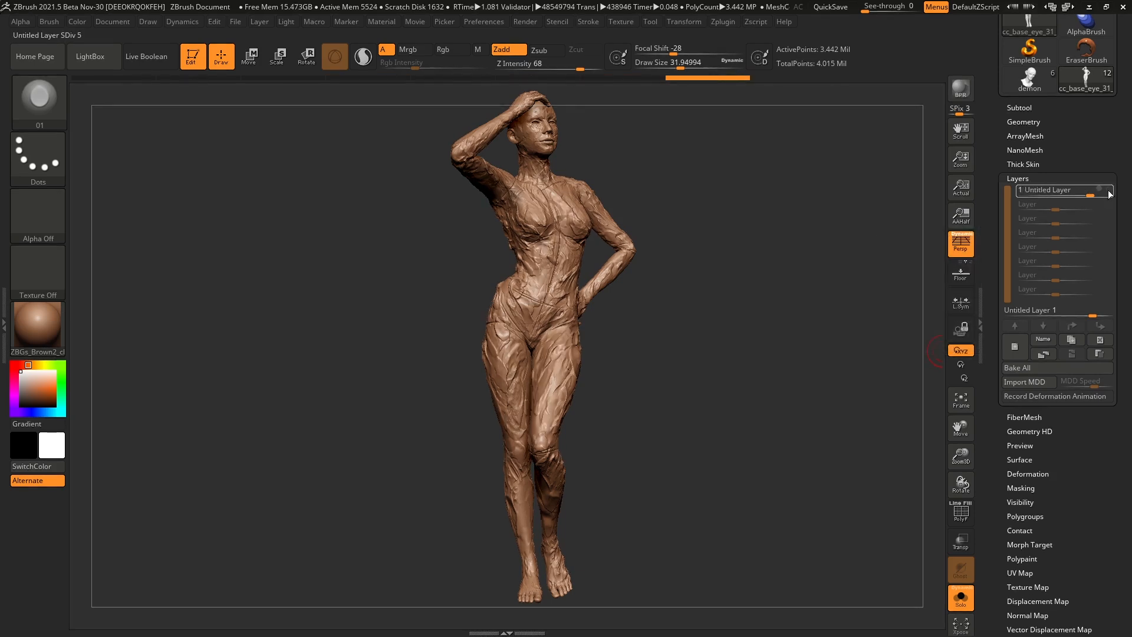
pyautogui.click(1108, 192)
pyautogui.moveTo(715, 311); pyautogui.dragTo(638, 309)
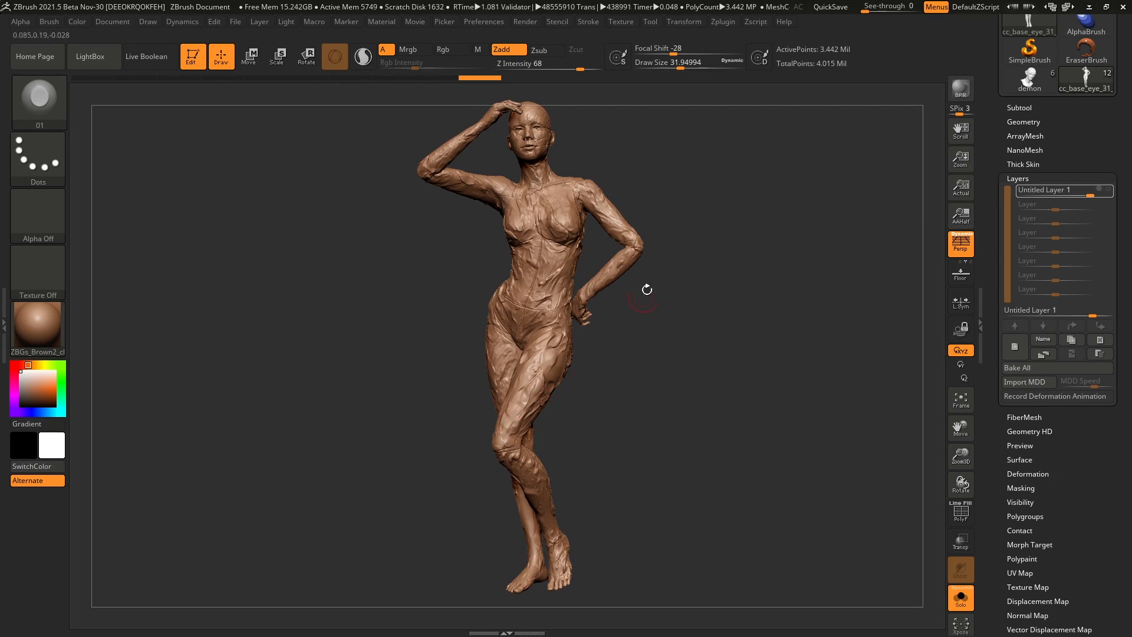
pyautogui.moveTo(580, 370); pyautogui.dragTo(595, 366)
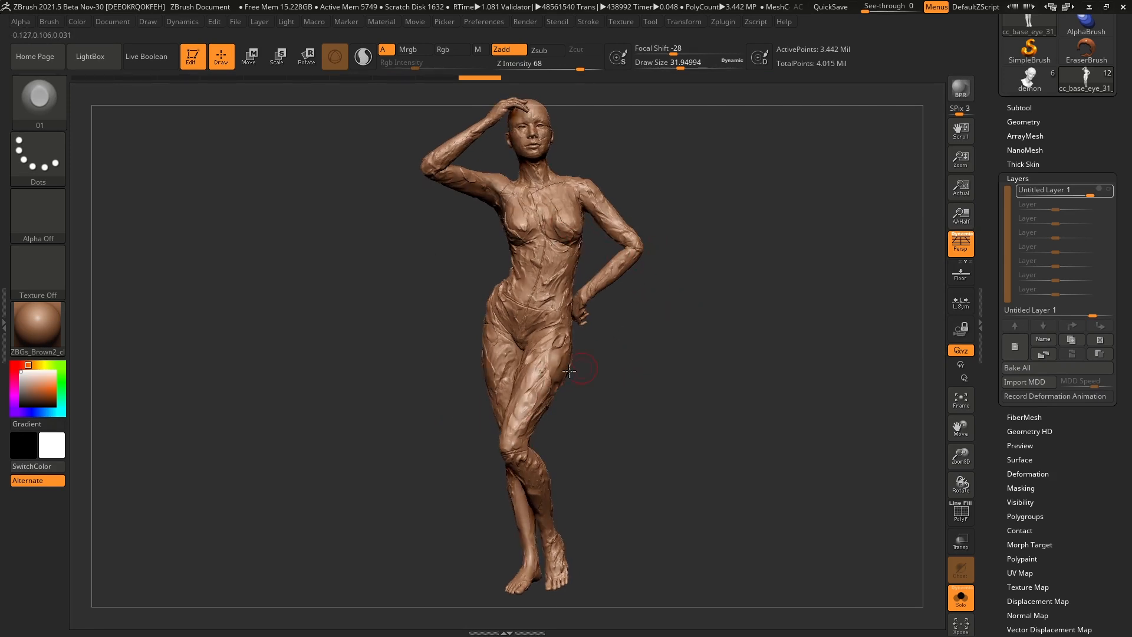
pyautogui.moveTo(937, 298); pyautogui.dragTo(743, 303)
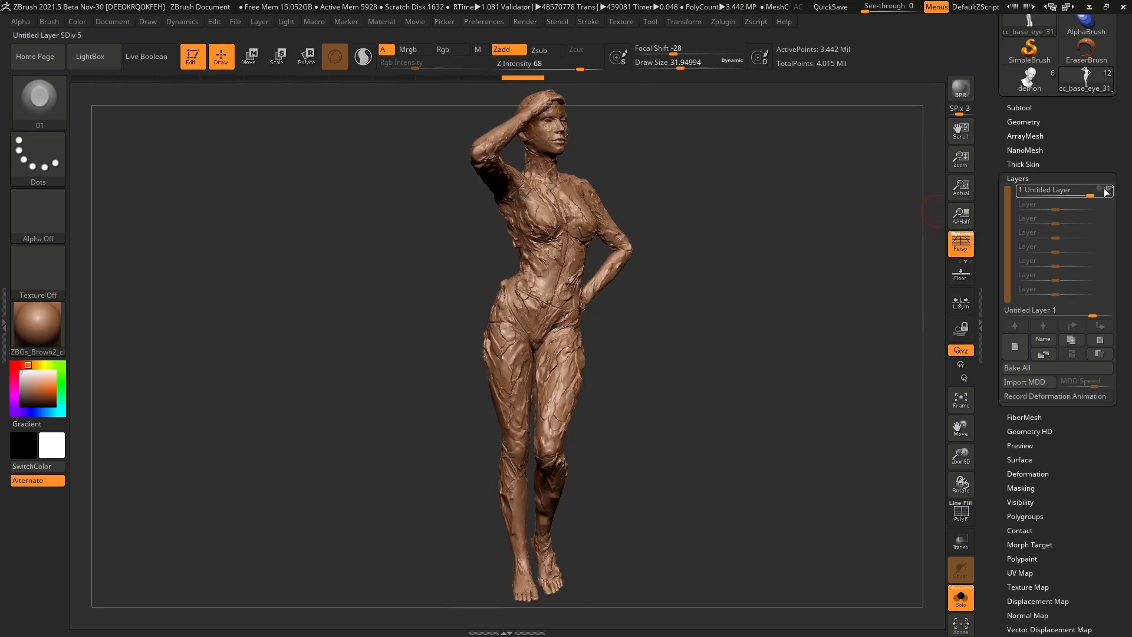
pyautogui.moveTo(734, 342); pyautogui.dragTo(831, 274)
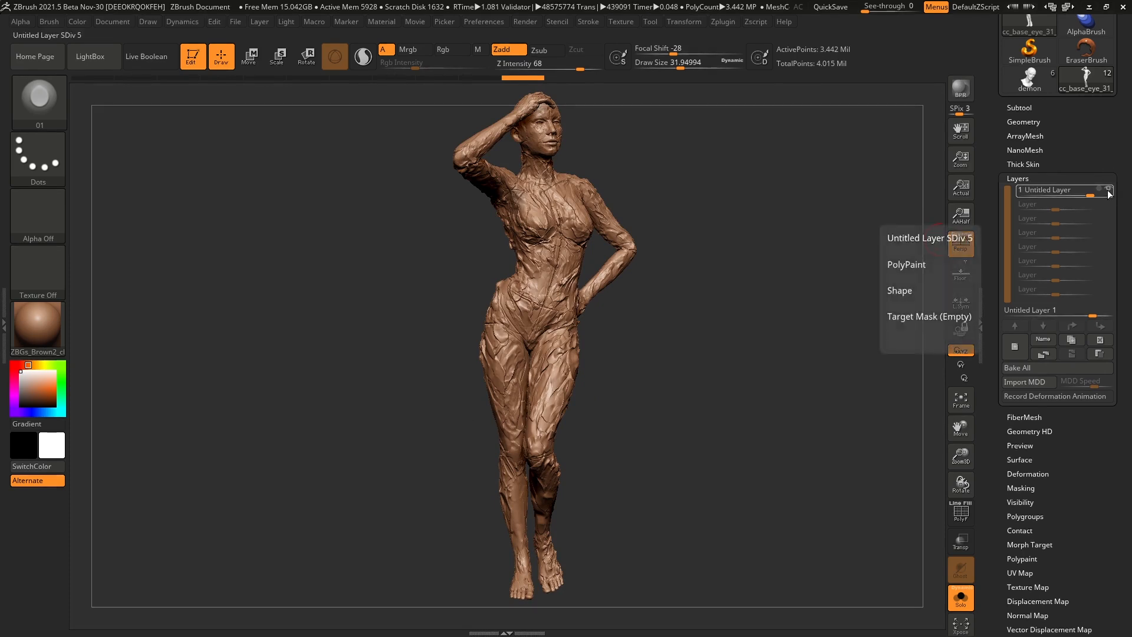
# - Delete Untitled Layer 1 from the body subtool and close its layer settings
pyautogui.click(1100, 340)
pyautogui.moveTo(721, 396)
pyautogui.mouseDown()
pyautogui.moveTo(631, 425)
pyautogui.moveTo(656, 382)
pyautogui.mouseUp()
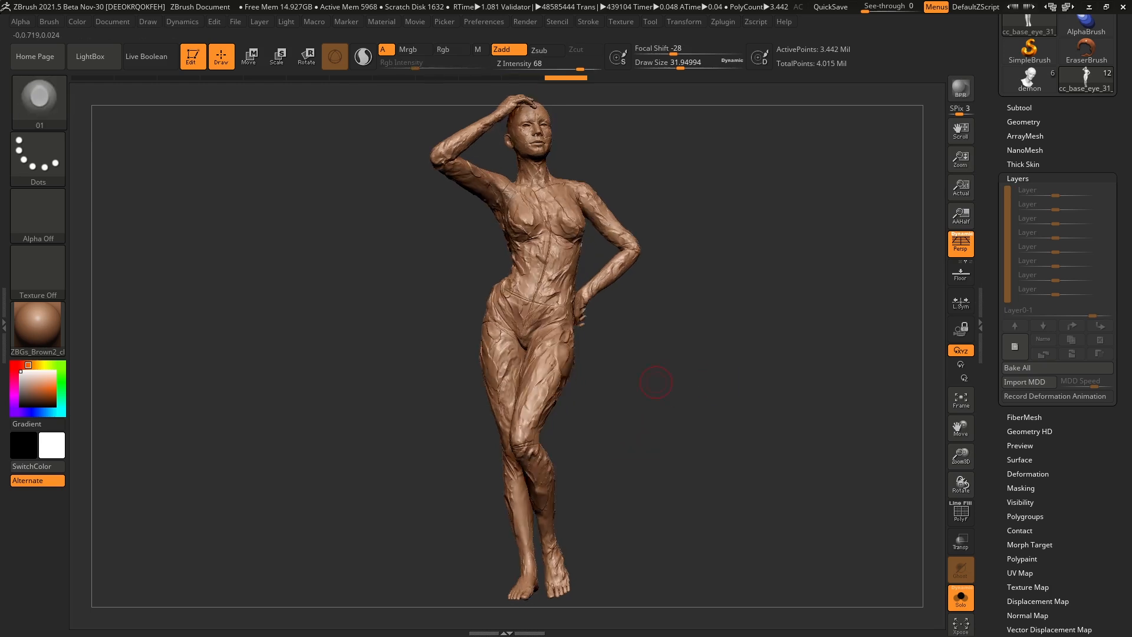
pyautogui.moveTo(656, 382)
pyautogui.mouseDown()
pyautogui.moveTo(692, 394)
pyautogui.moveTo(698, 411)
pyautogui.moveTo(683, 432)
pyautogui.moveTo(662, 417)
pyautogui.mouseUp()
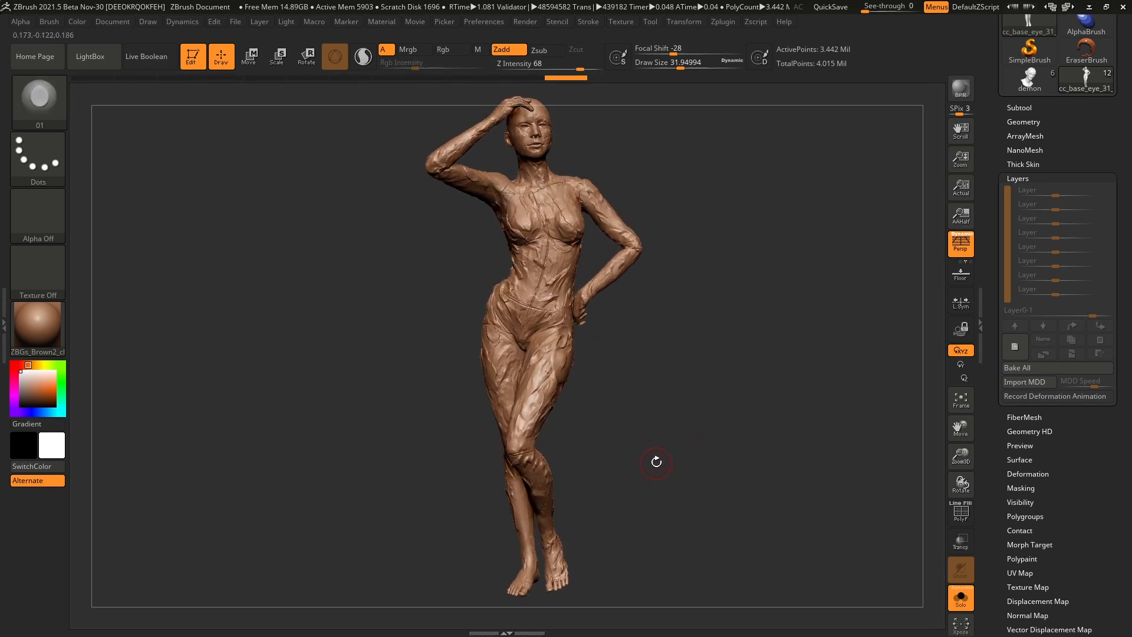
pyautogui.click(1037, 178)
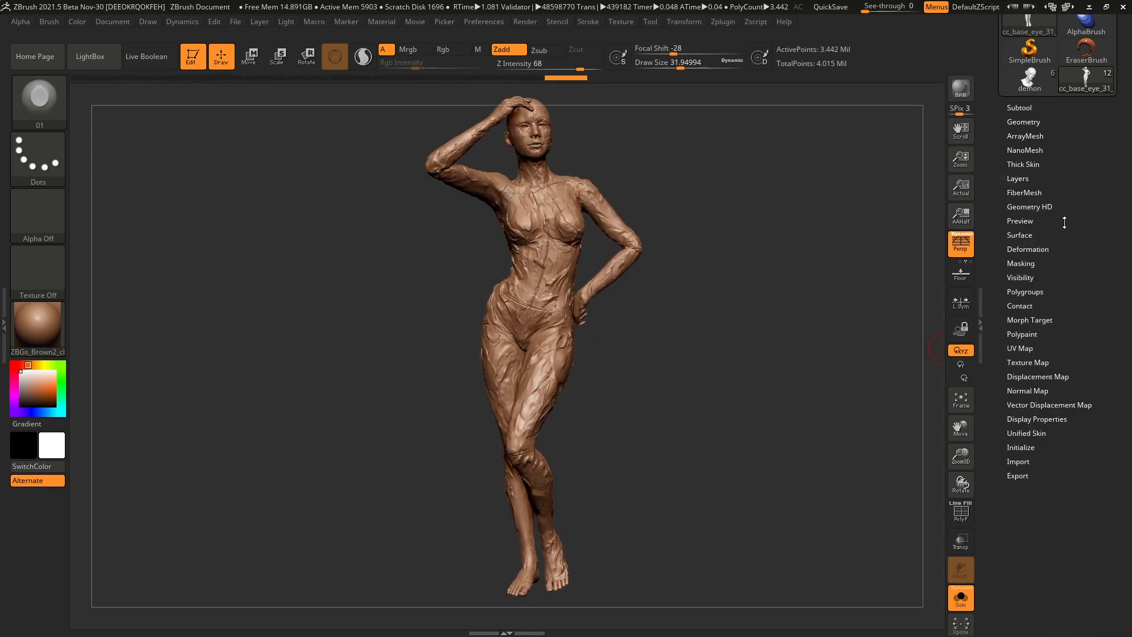
# - Apply a Contrast deformation of 92 to the isolated body
pyautogui.click(1029, 245)
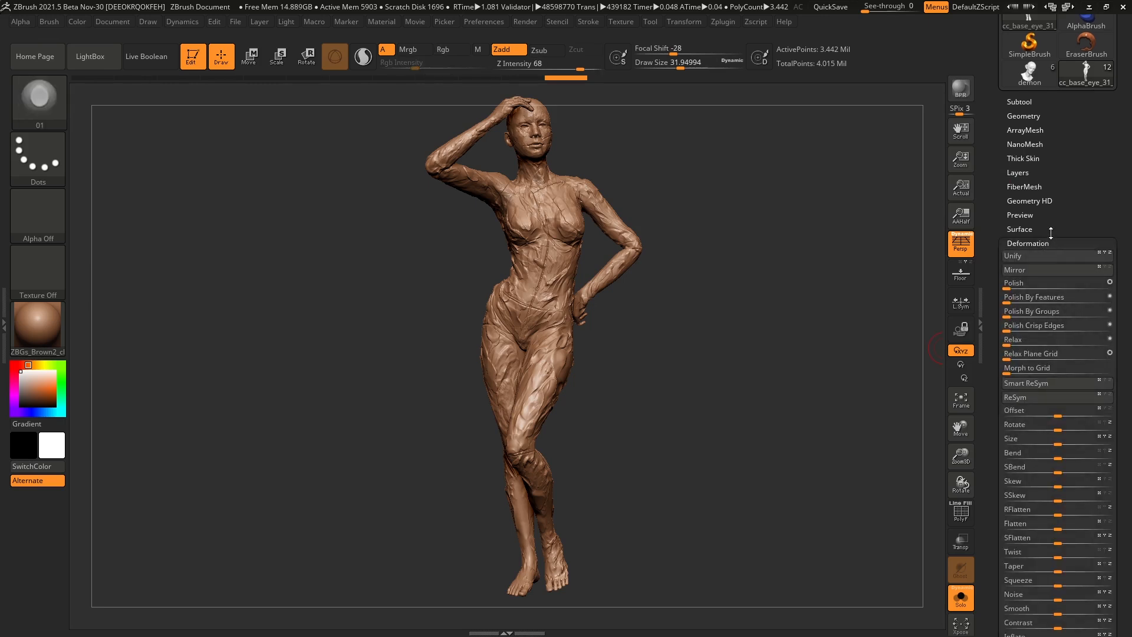
pyautogui.scroll(-3, 1053, 184)
pyautogui.moveTo(1059, 164); pyautogui.dragTo(1058, 71)
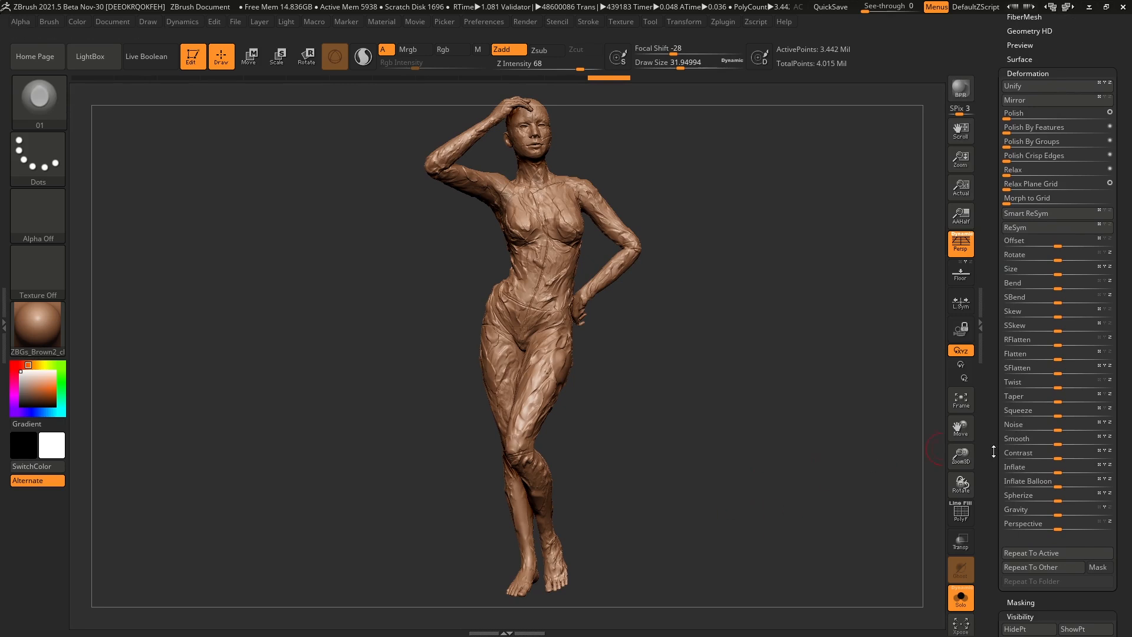
pyautogui.moveTo(994, 449); pyautogui.dragTo(994, 417)
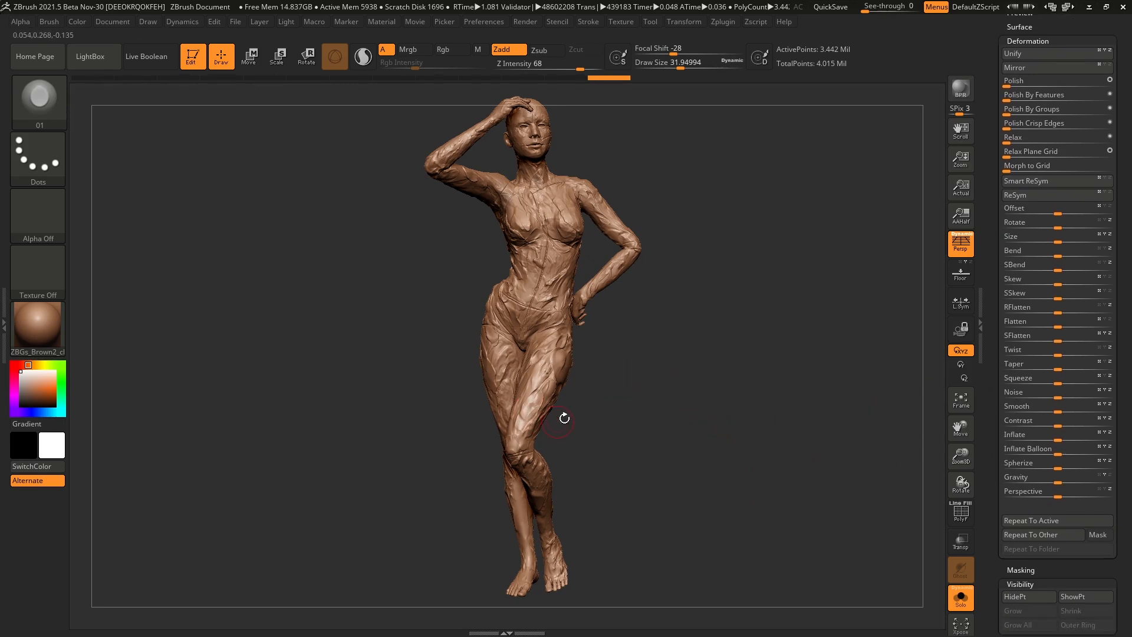
pyautogui.moveTo(589, 371); pyautogui.dragTo(665, 441)
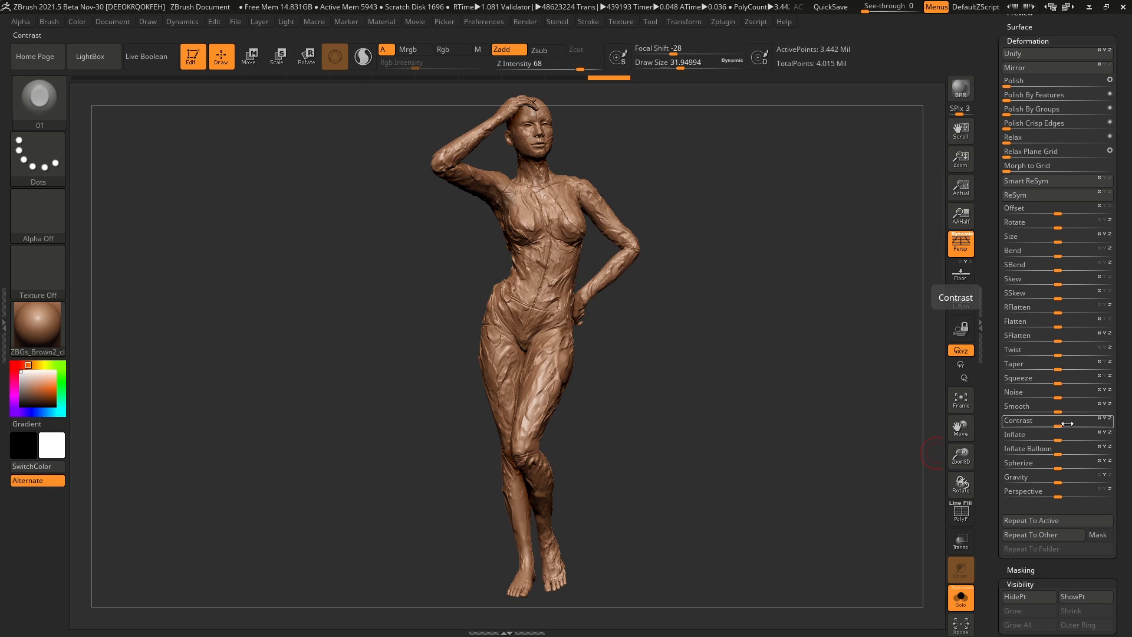
pyautogui.moveTo(1059, 424); pyautogui.dragTo(1104, 422)
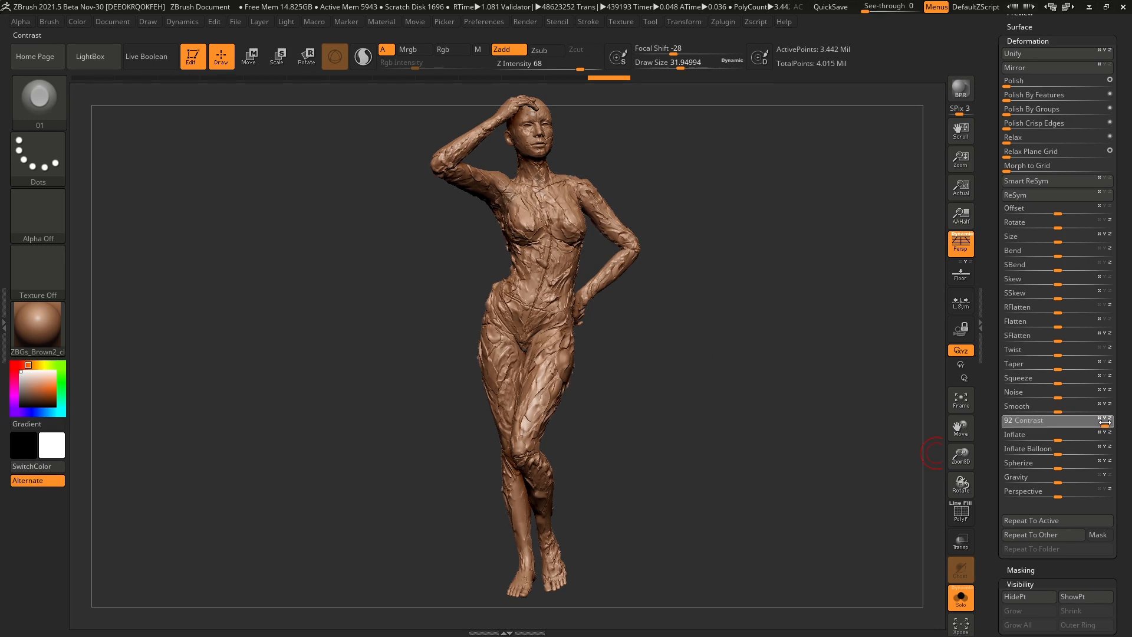
pyautogui.moveTo(635, 415); pyautogui.dragTo(631, 413)
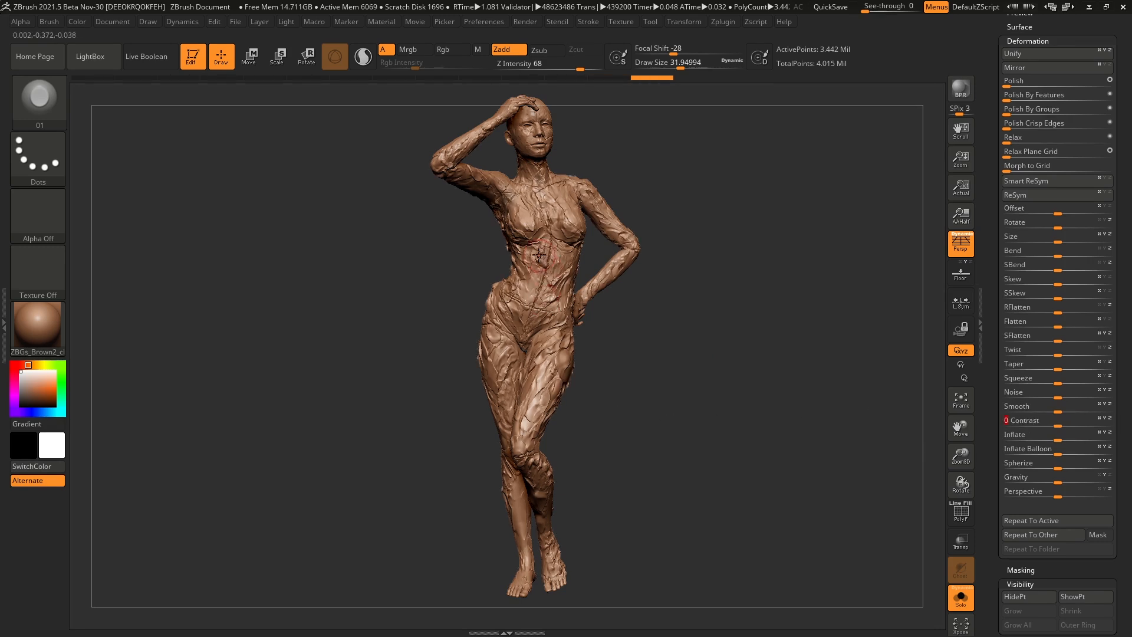
# - Inspect the sharpened detail on the torso and legs, and undo the Contrast deformation
pyautogui.moveTo(627, 299); pyautogui.dragTo(688, 322, button='right')
pyautogui.moveTo(565, 301); pyautogui.dragTo(534, 307, button='right')
pyautogui.keyDown('ctrl'); pyautogui.moveTo(533, 306); pyautogui.dragTo(558, 339, button='right'); pyautogui.keyUp('ctrl')
pyautogui.moveTo(598, 283); pyautogui.dragTo(636, 292, button='right')
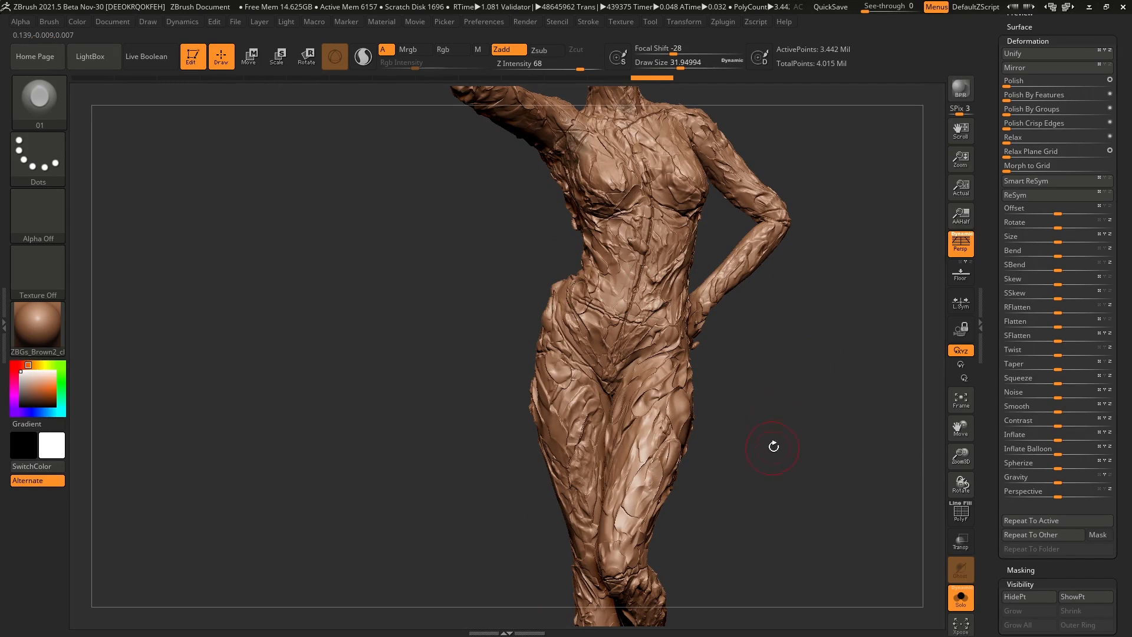
pyautogui.moveTo(717, 346)
pyautogui.keyDown('ctrl'); pyautogui.mouseDown(button='right')
pyautogui.moveTo(748, 406)
pyautogui.moveTo(738, 397)
pyautogui.moveTo(710, 430)
pyautogui.mouseUp(button='right'); pyautogui.keyUp('ctrl')
pyautogui.moveTo(699, 292); pyautogui.dragTo(715, 384, button='right')
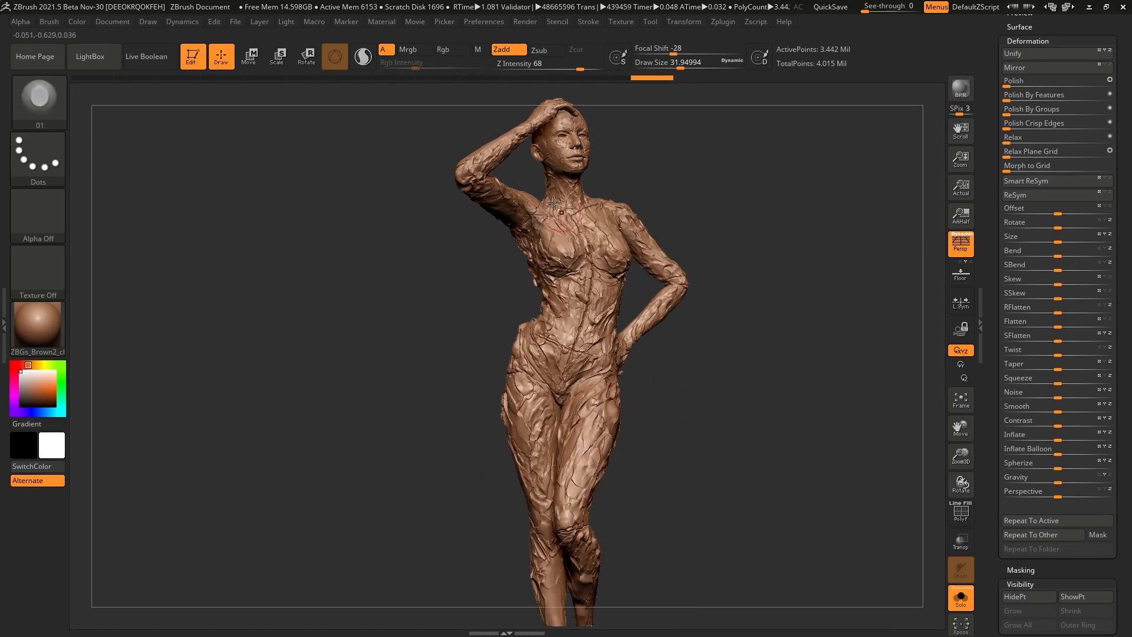
pyautogui.moveTo(692, 397)
pyautogui.mouseDown(button='right')
pyautogui.moveTo(697, 419)
pyautogui.moveTo(678, 410)
pyautogui.moveTo(684, 435)
pyautogui.mouseUp(button='right')
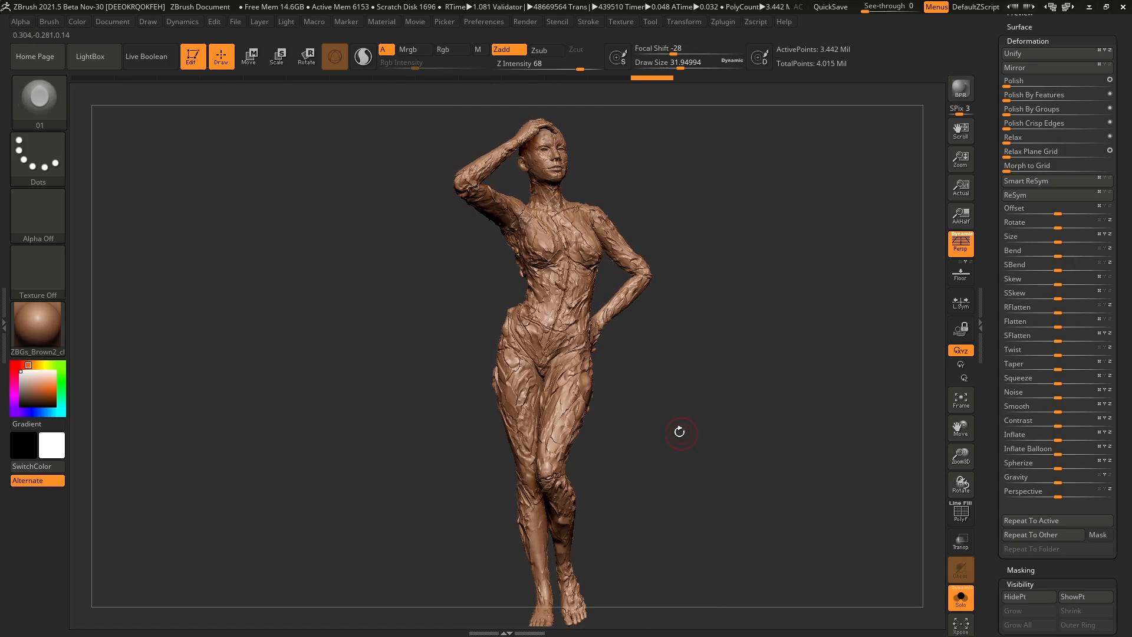
pyautogui.hotkey('ctrl', 'z')
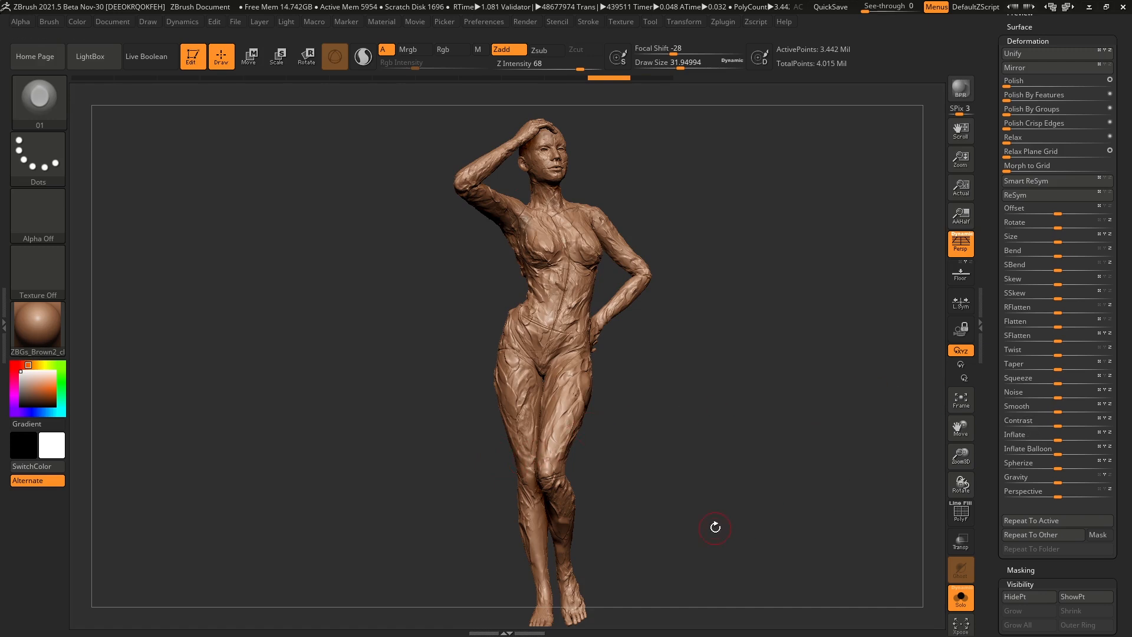
# - Delete the body's existing morph target and store a new one from the current surface
pyautogui.scroll(-1, 1007, 571)
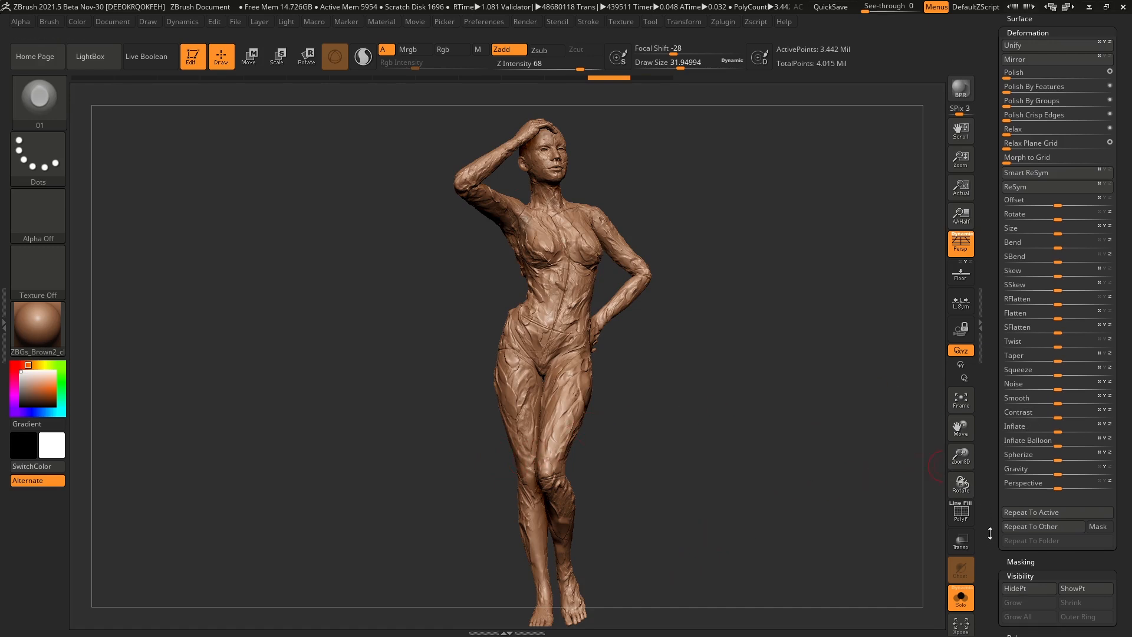
pyautogui.click(1007, 570)
pyautogui.scroll(-5, 1038, 413)
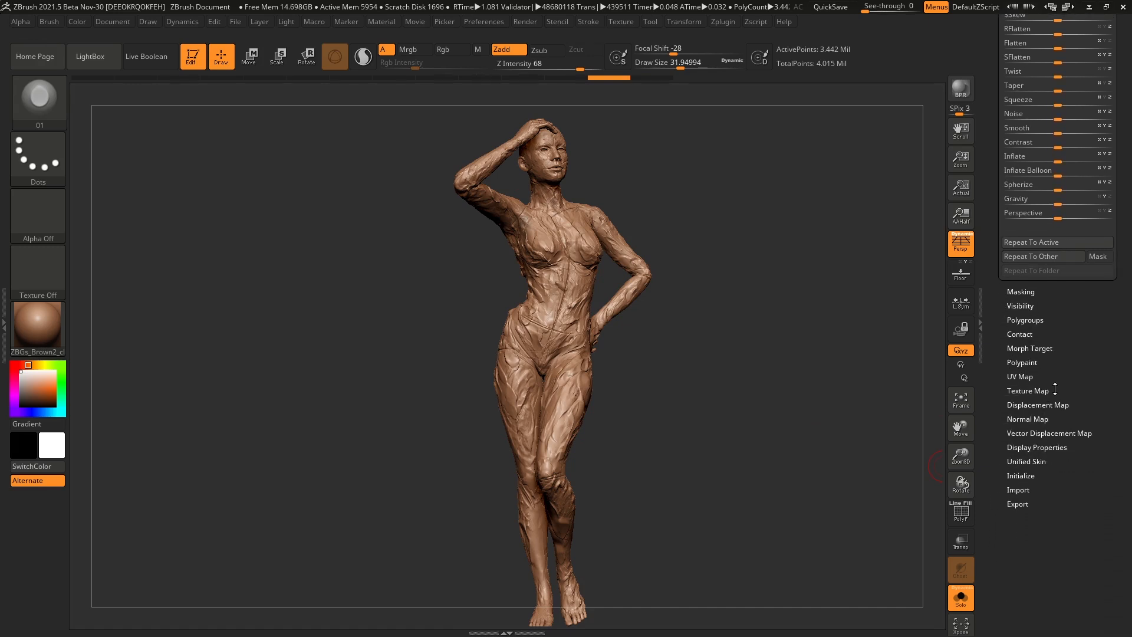
pyautogui.press('shift')
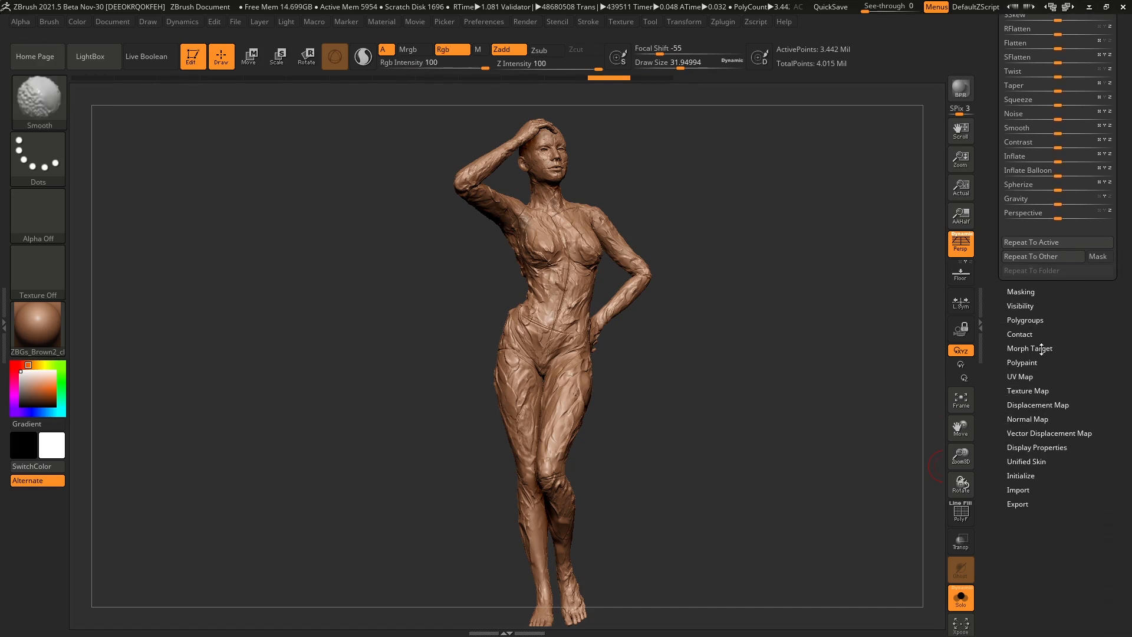
pyautogui.click(1043, 349)
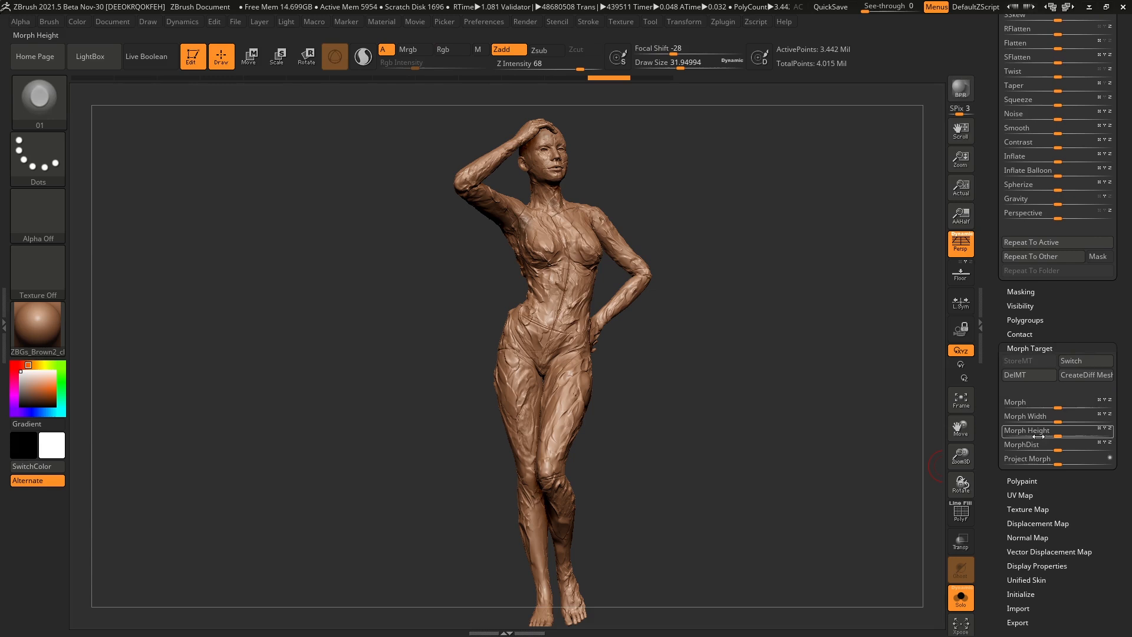
pyautogui.click(1037, 376)
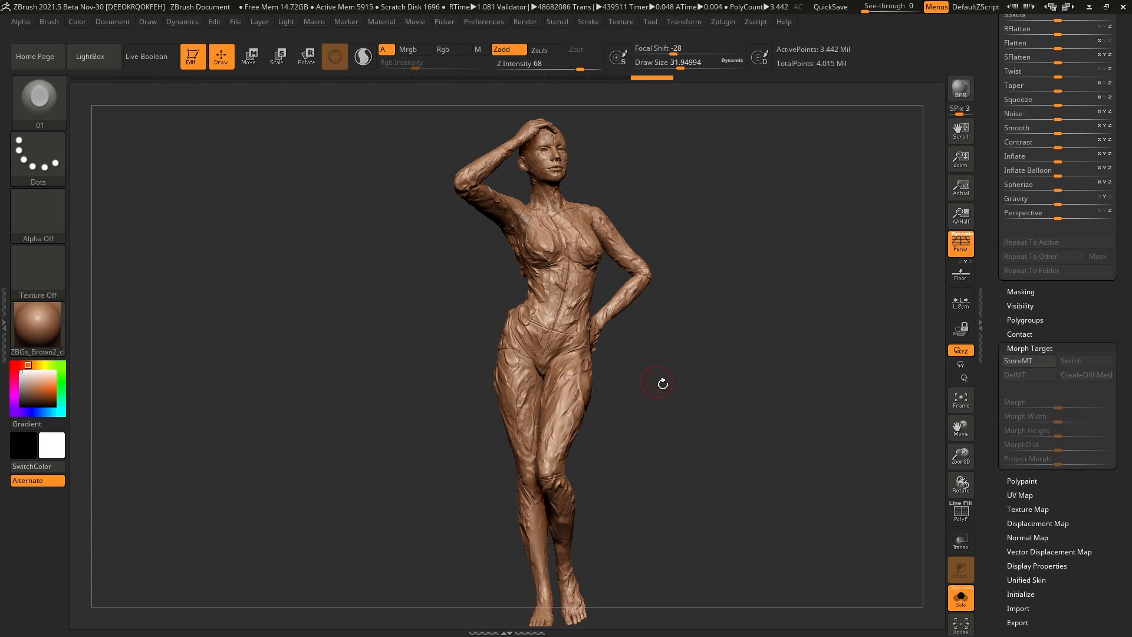
pyautogui.moveTo(738, 451); pyautogui.dragTo(724, 439)
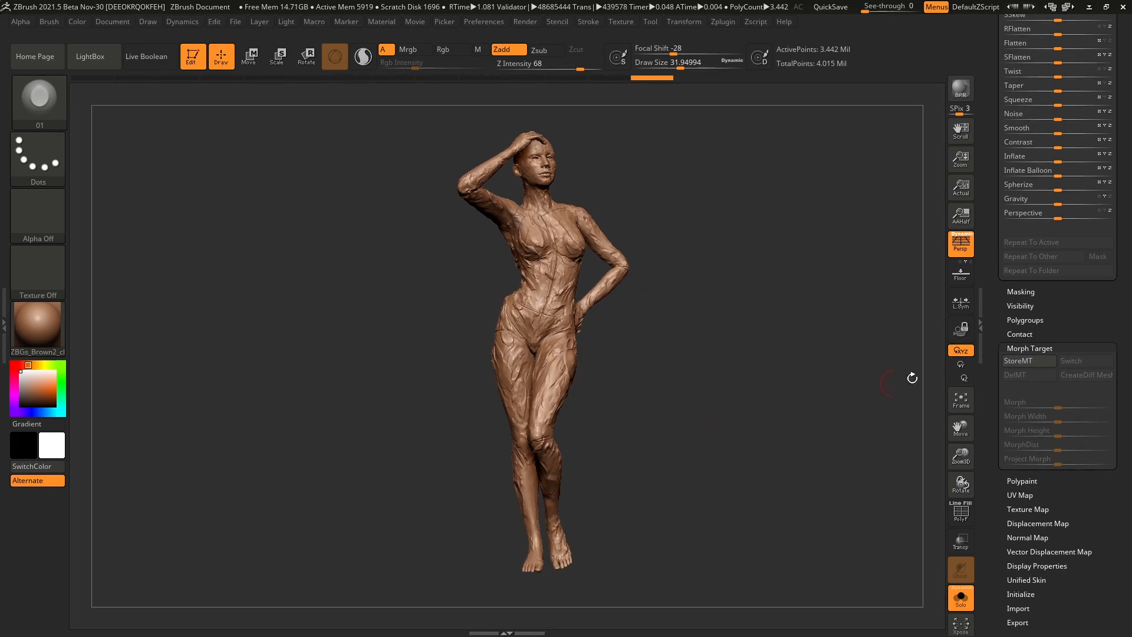
pyautogui.click(1031, 362)
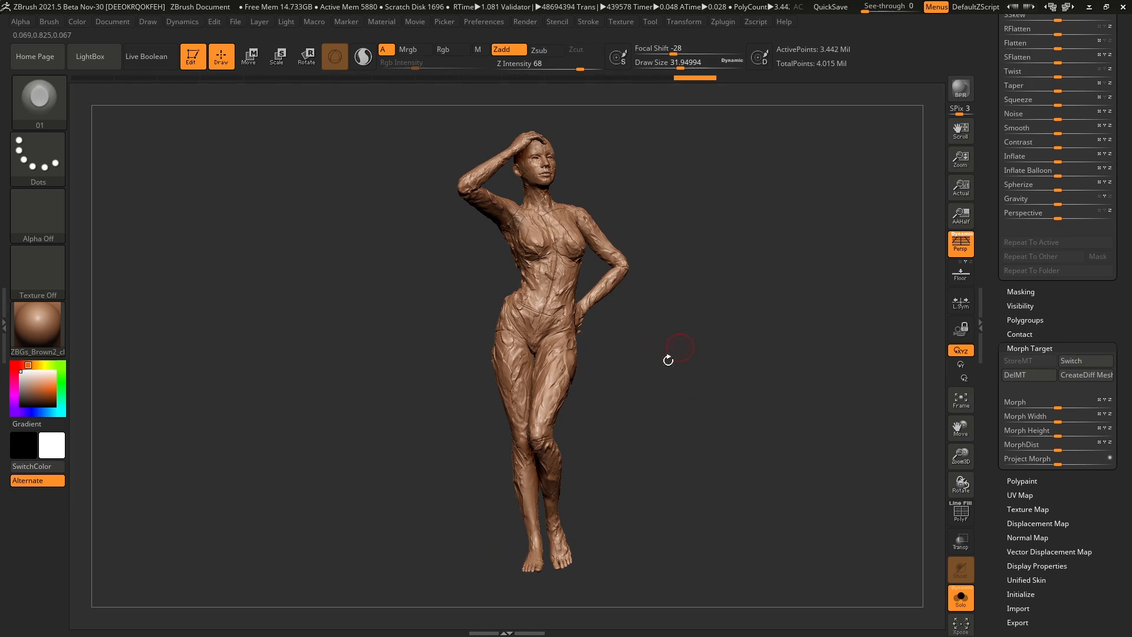
# - Apply a strong positive Contrast deformation to the body with the new morph target stored
pyautogui.scroll(5, 1075, 252)
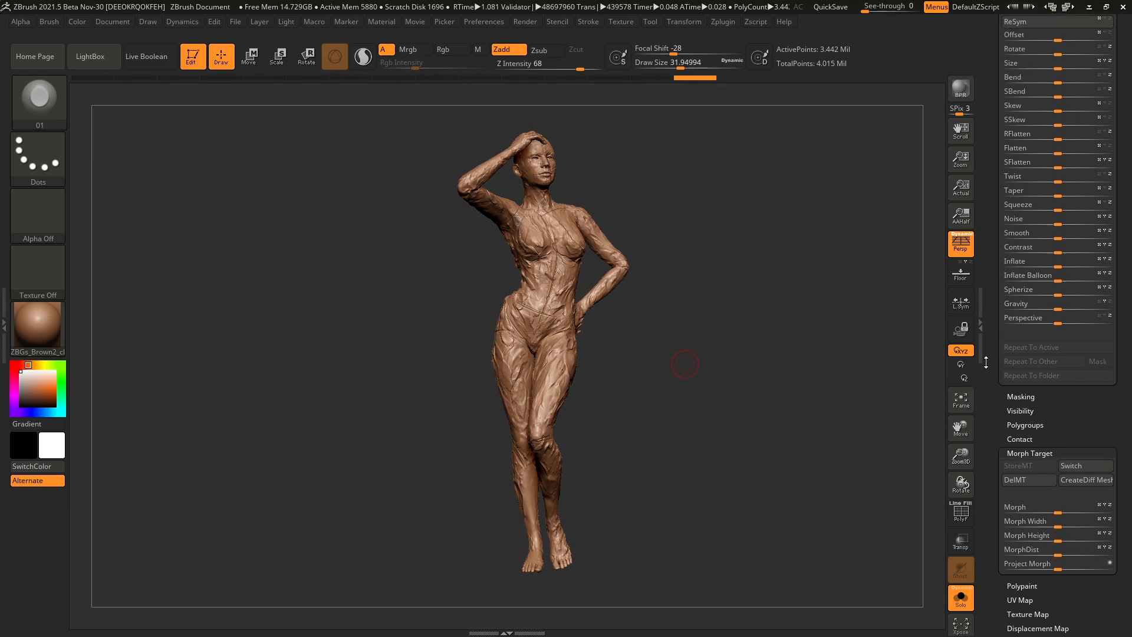
pyautogui.scroll(1, 1070, 260)
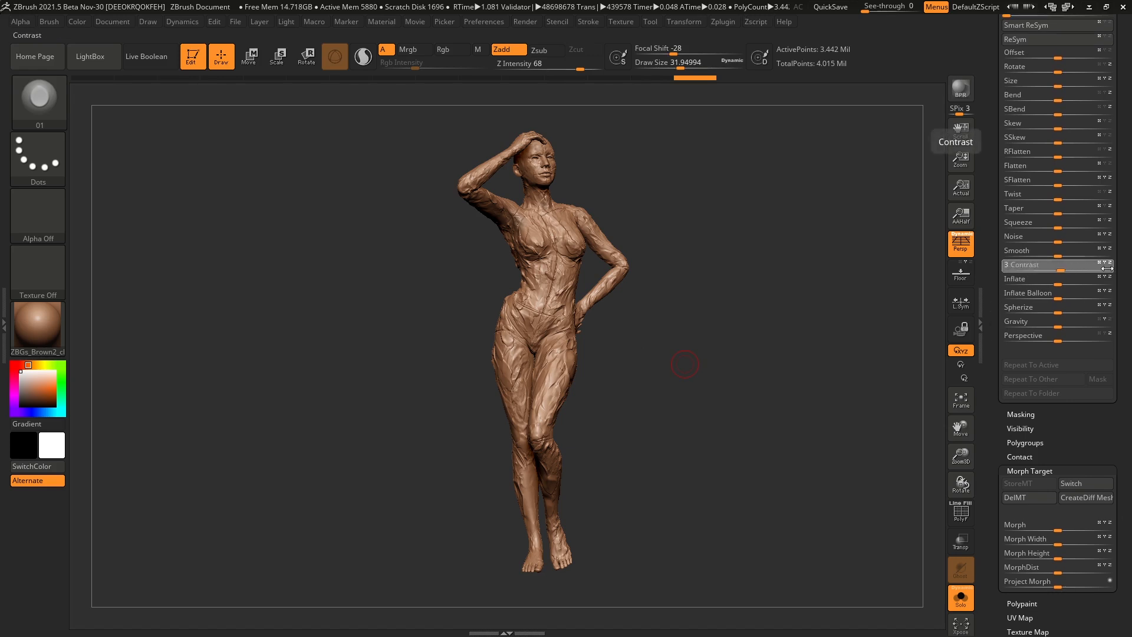
pyautogui.moveTo(1106, 269); pyautogui.dragTo(1123, 254)
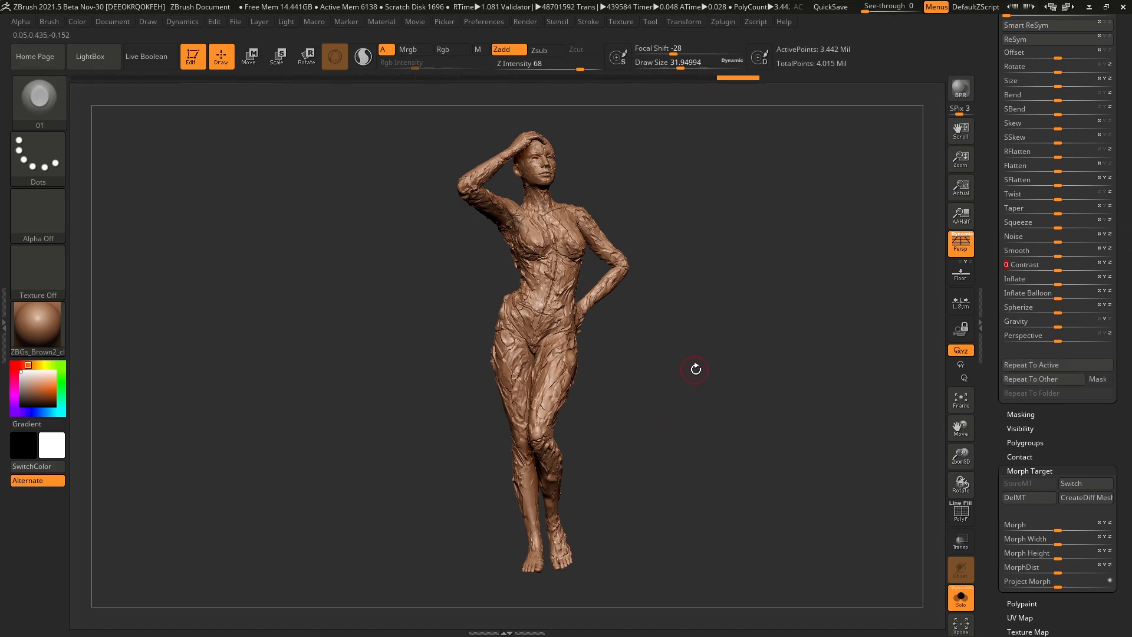
# - Switch the morph target back and forth to compare the original and contrasted surfaces, ending on the contrasted one
pyautogui.scroll(-4, 1037, 374)
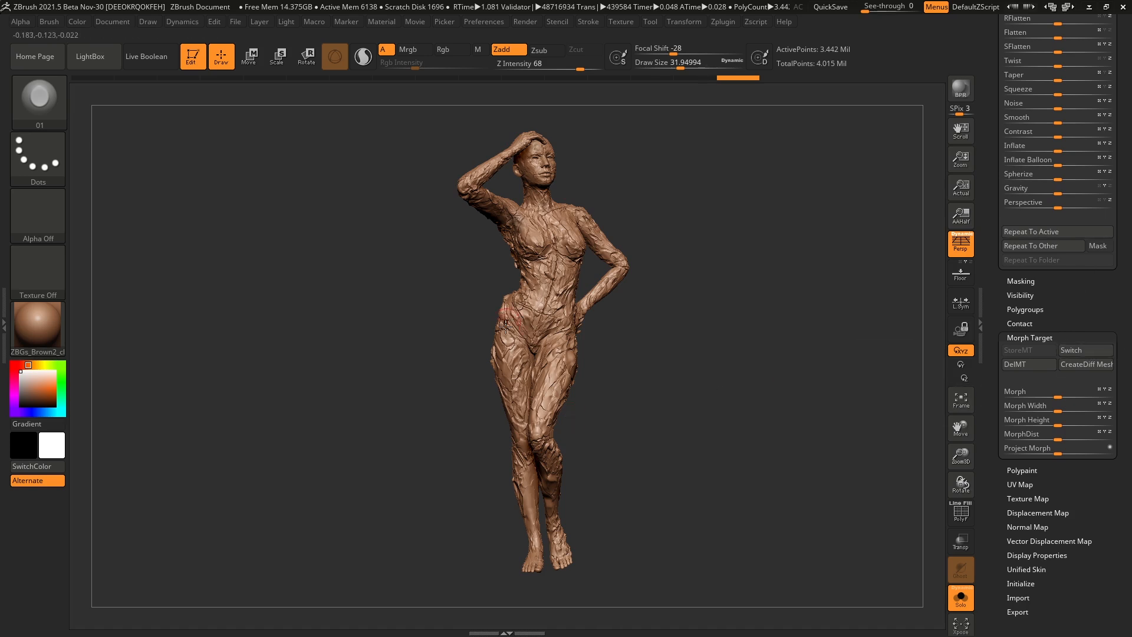
pyautogui.click(1079, 349)
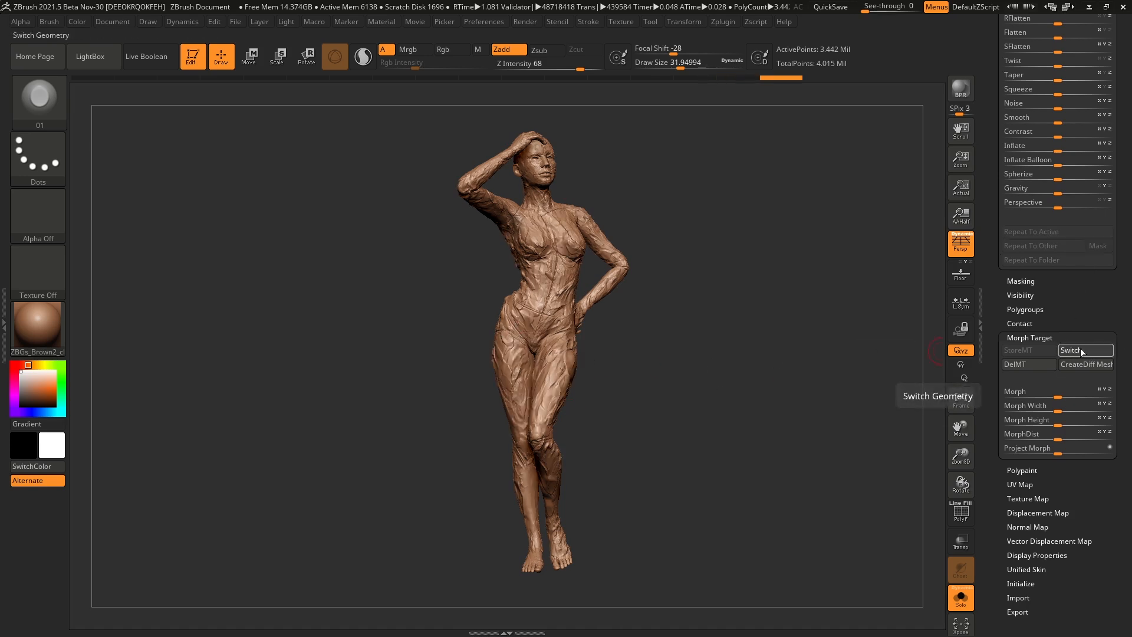
pyautogui.click(1088, 348)
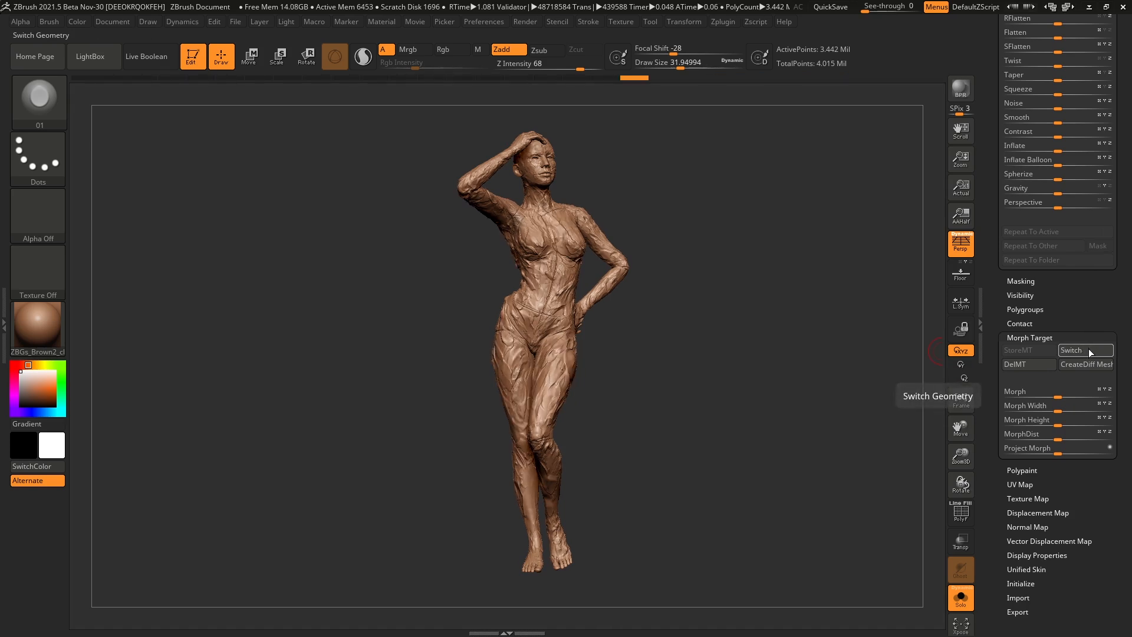
pyautogui.click(1088, 348)
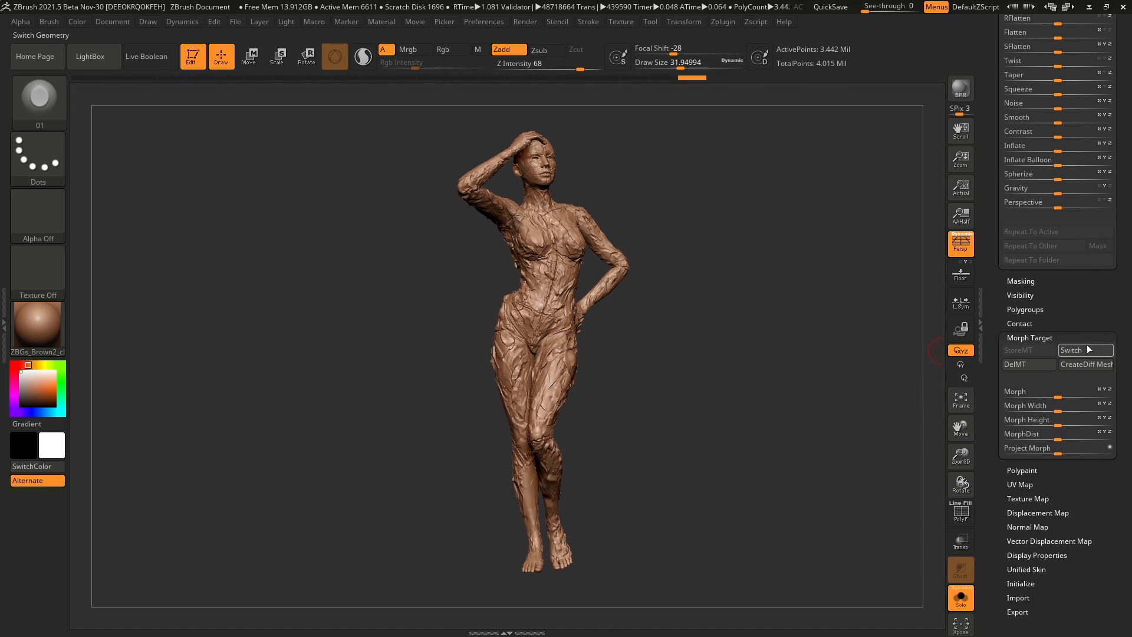
pyautogui.click(1091, 348)
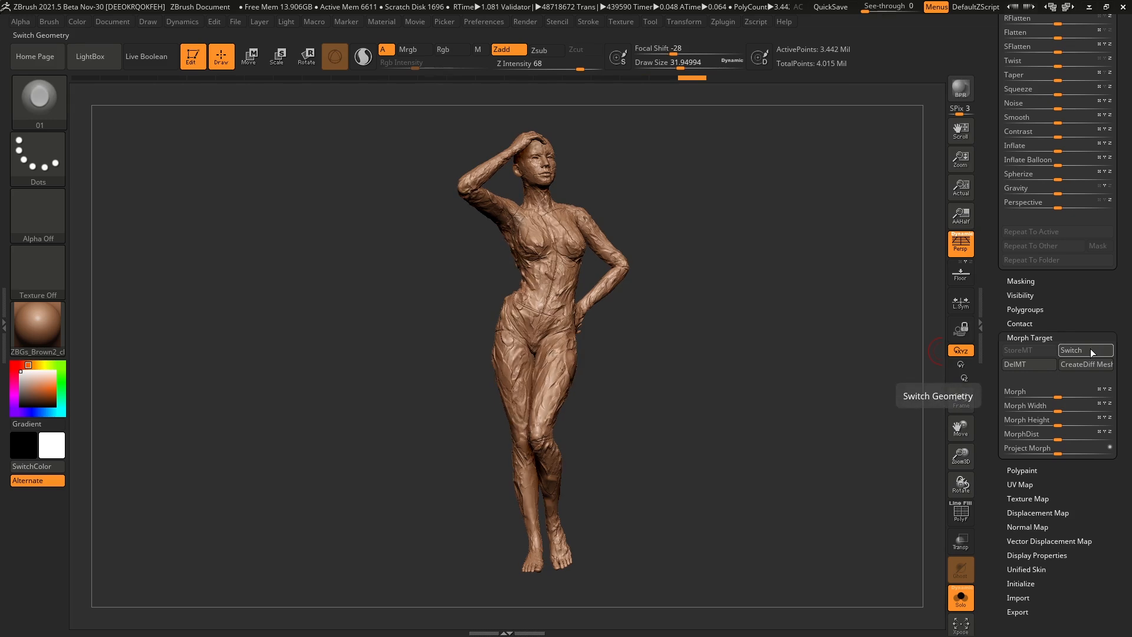
pyautogui.click(1094, 349)
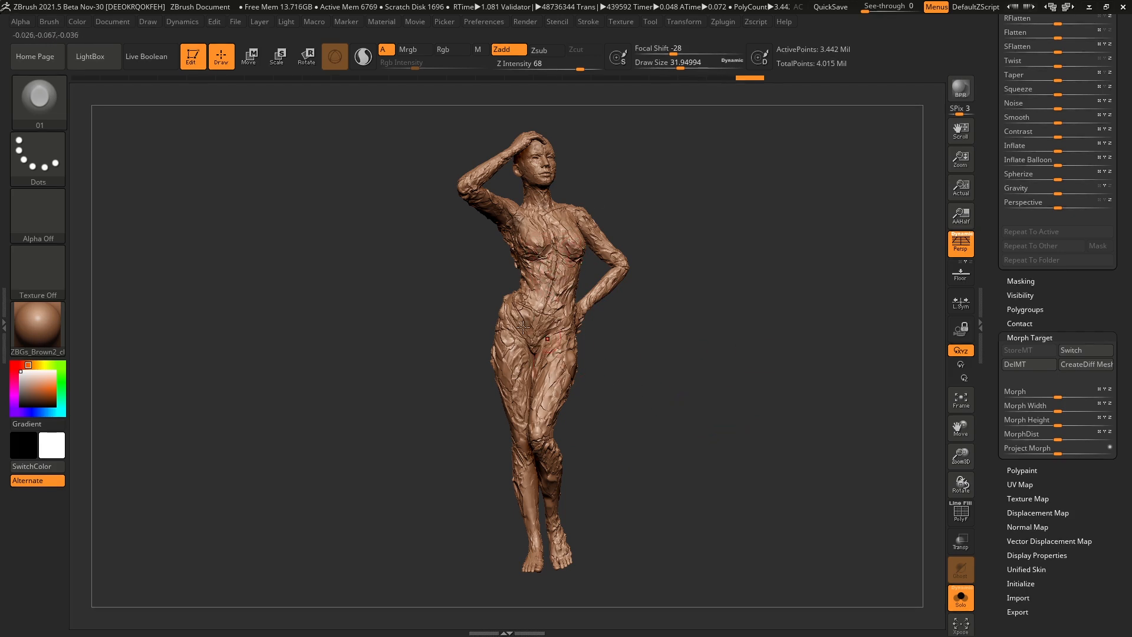
# - Use the Morph brush at a draw size of about 18 to blend parts of the torso back towards the stored surface
pyautogui.click(39, 98)
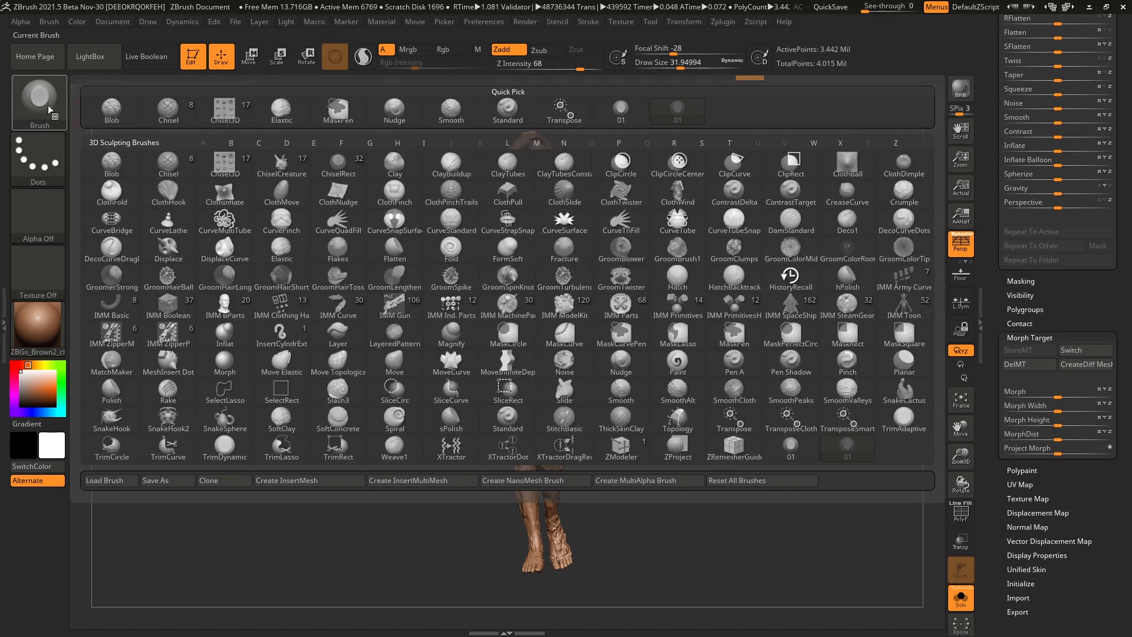
pyautogui.click(232, 362)
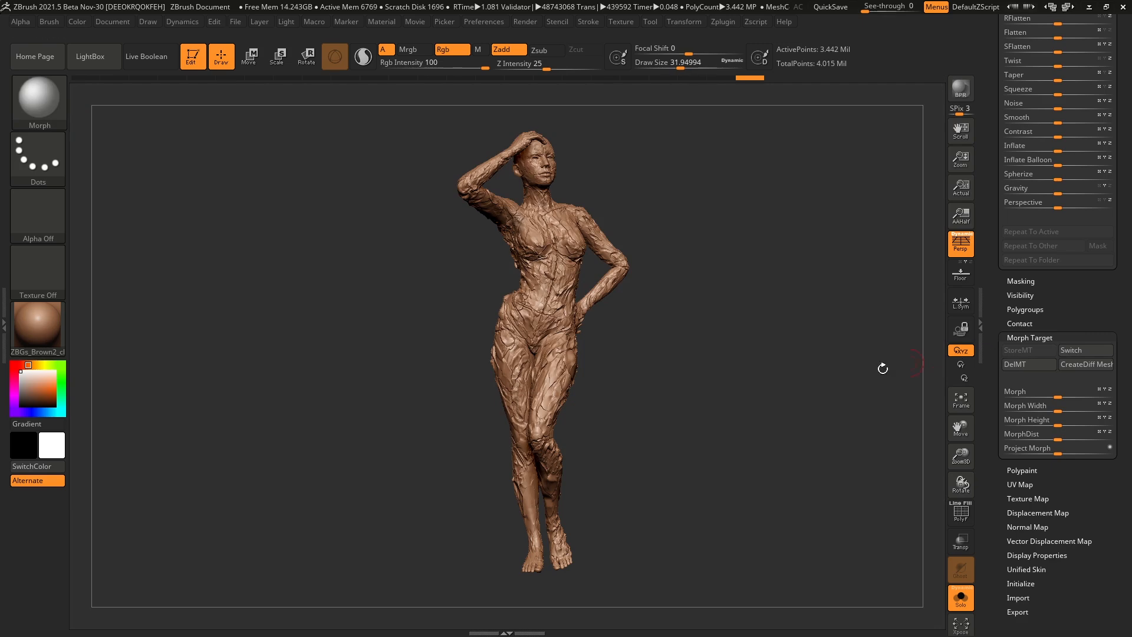
pyautogui.keyDown('ctrl'); pyautogui.moveTo(570, 295); pyautogui.dragTo(575, 318, button='right'); pyautogui.keyUp('ctrl')
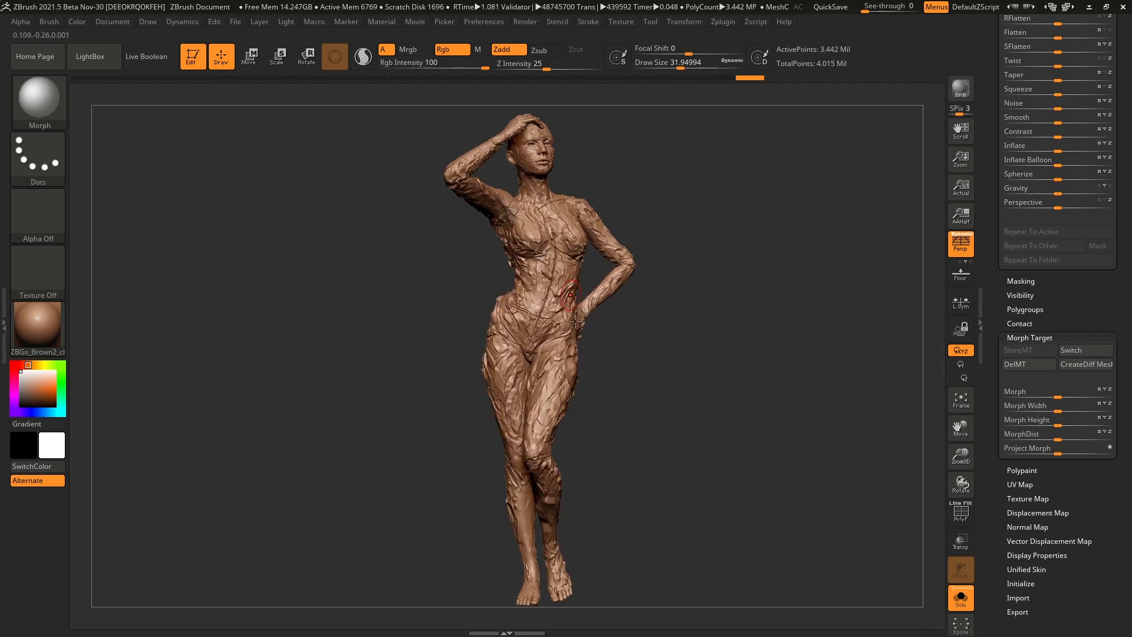
pyautogui.moveTo(632, 351)
pyautogui.keyDown('ctrl'); pyautogui.mouseDown(button='right')
pyautogui.moveTo(642, 404)
pyautogui.moveTo(652, 366)
pyautogui.moveTo(609, 370)
pyautogui.mouseUp(button='right'); pyautogui.keyUp('ctrl')
pyautogui.press('space')
pyautogui.moveTo(609, 370); pyautogui.dragTo(601, 370)
pyautogui.keyDown('ctrl'); pyautogui.moveTo(602, 371); pyautogui.dragTo(606, 407, button='right'); pyautogui.keyUp('ctrl')
pyautogui.moveTo(594, 368)
pyautogui.mouseDown()
pyautogui.moveTo(560, 408)
pyautogui.moveTo(600, 335)
pyautogui.moveTo(615, 356)
pyautogui.moveTo(569, 322)
pyautogui.moveTo(545, 347)
pyautogui.moveTo(527, 322)
pyautogui.moveTo(504, 327)
pyautogui.moveTo(486, 312)
pyautogui.moveTo(463, 330)
pyautogui.moveTo(515, 386)
pyautogui.moveTo(546, 399)
pyautogui.mouseUp()
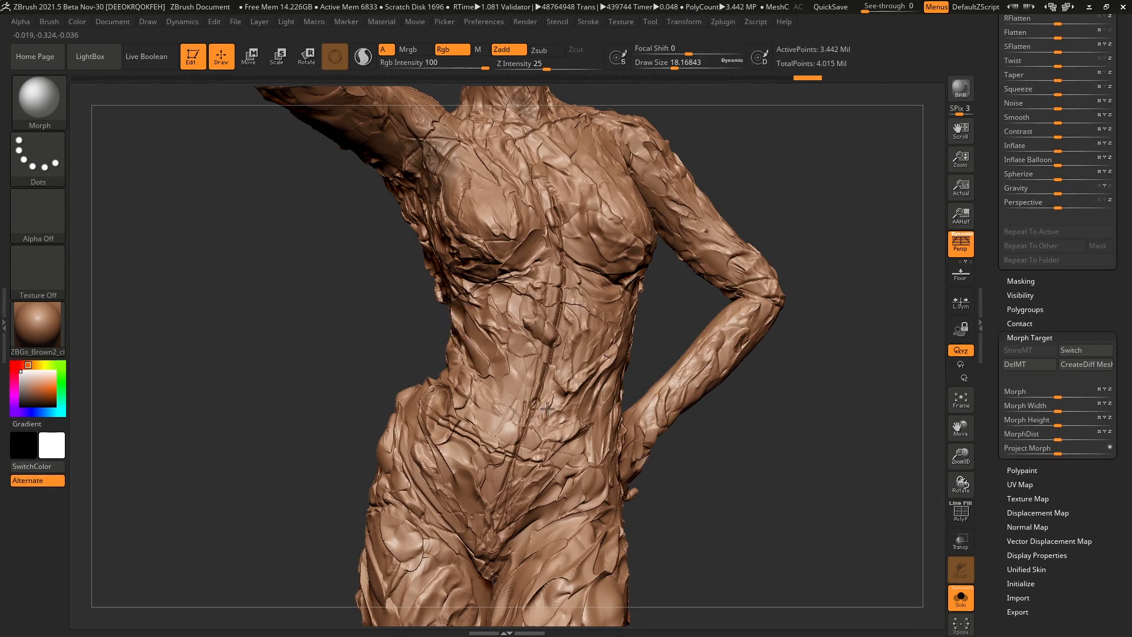
pyautogui.moveTo(622, 322)
pyautogui.mouseDown()
pyautogui.moveTo(588, 306)
pyautogui.moveTo(540, 249)
pyautogui.moveTo(581, 294)
pyautogui.moveTo(566, 392)
pyautogui.moveTo(501, 471)
pyautogui.moveTo(454, 394)
pyautogui.moveTo(475, 380)
pyautogui.mouseUp()
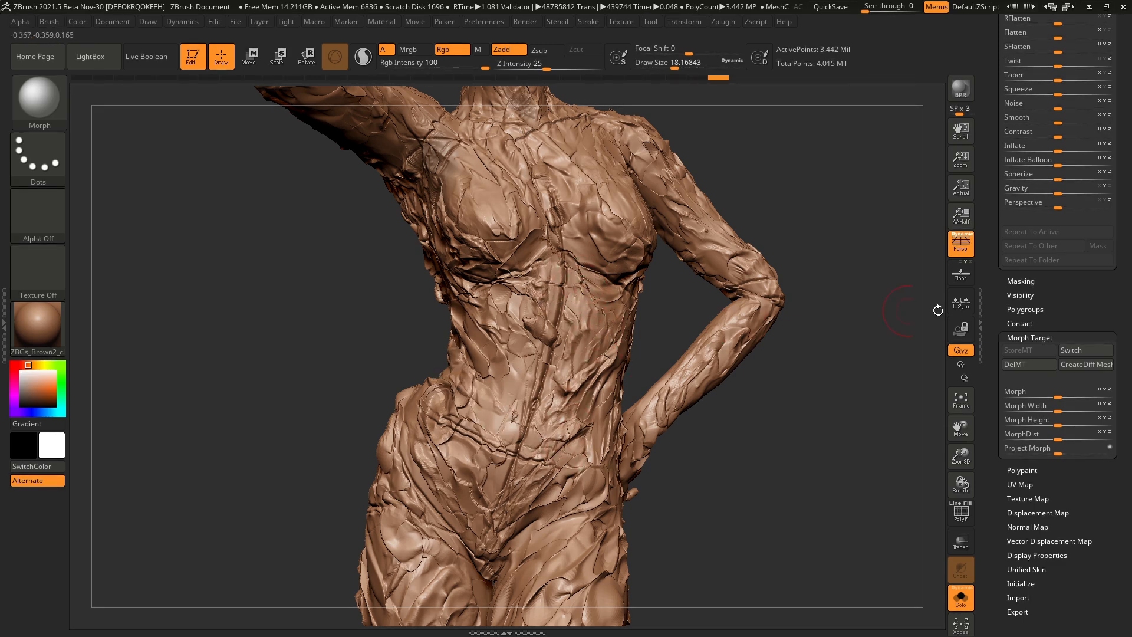
# - Open the Thick Skin settings for the body
pyautogui.scroll(6, 991, 434)
pyautogui.scroll(3, 991, 434)
pyautogui.click(1031, 247)
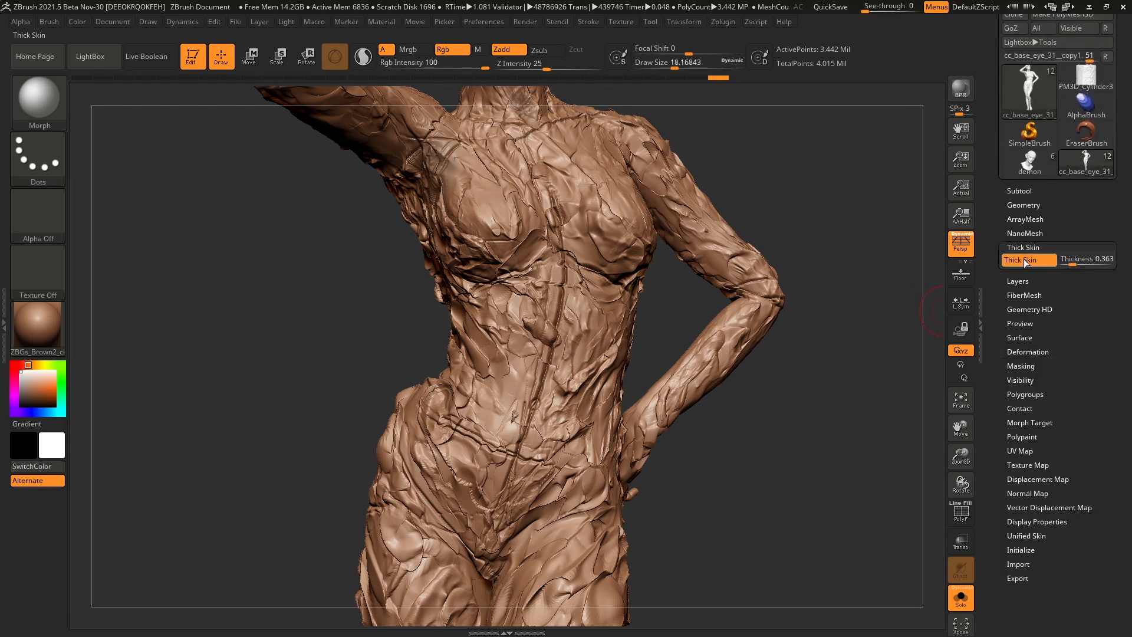
# - Try Morph brush strokes on the chest with Thick Skin active, then undo them
pyautogui.moveTo(626, 340)
pyautogui.mouseDown()
pyautogui.moveTo(675, 329)
pyautogui.moveTo(653, 401)
pyautogui.moveTo(622, 301)
pyautogui.moveTo(596, 283)
pyautogui.mouseUp()
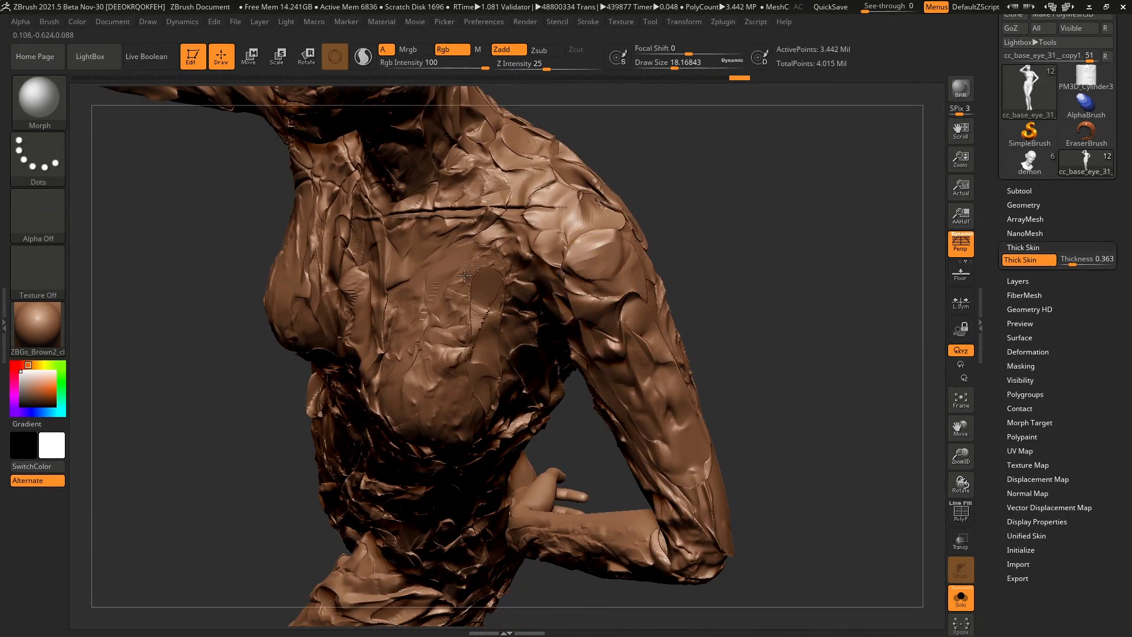
pyautogui.hotkey('ctrl', 'z')
pyautogui.hotkey('ctrl', 'z')
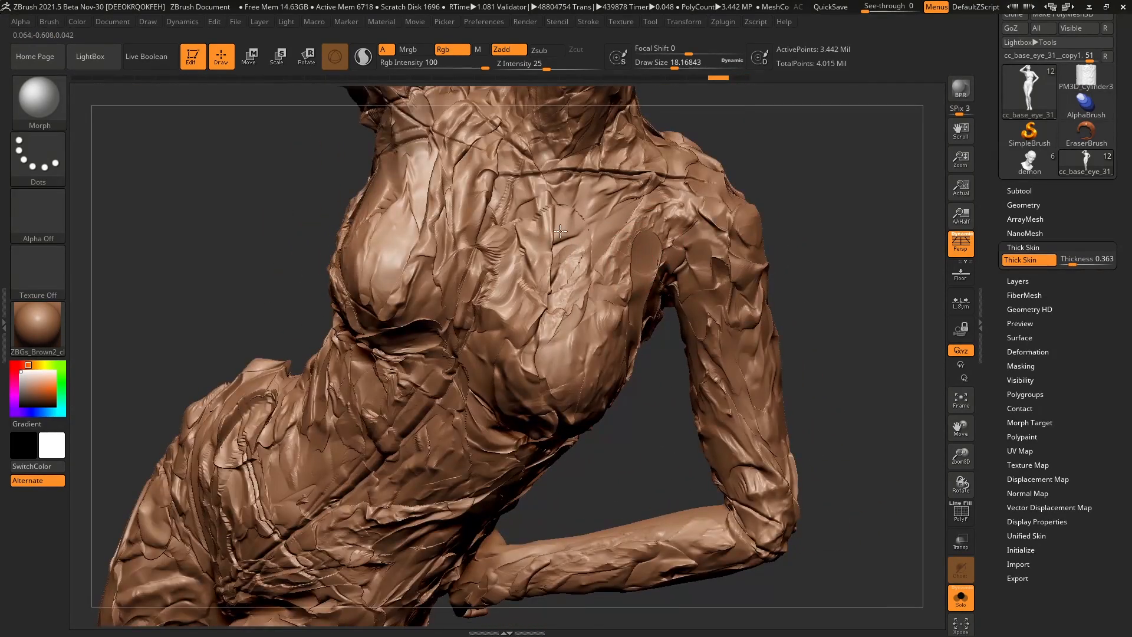
pyautogui.moveTo(551, 235); pyautogui.dragTo(563, 203)
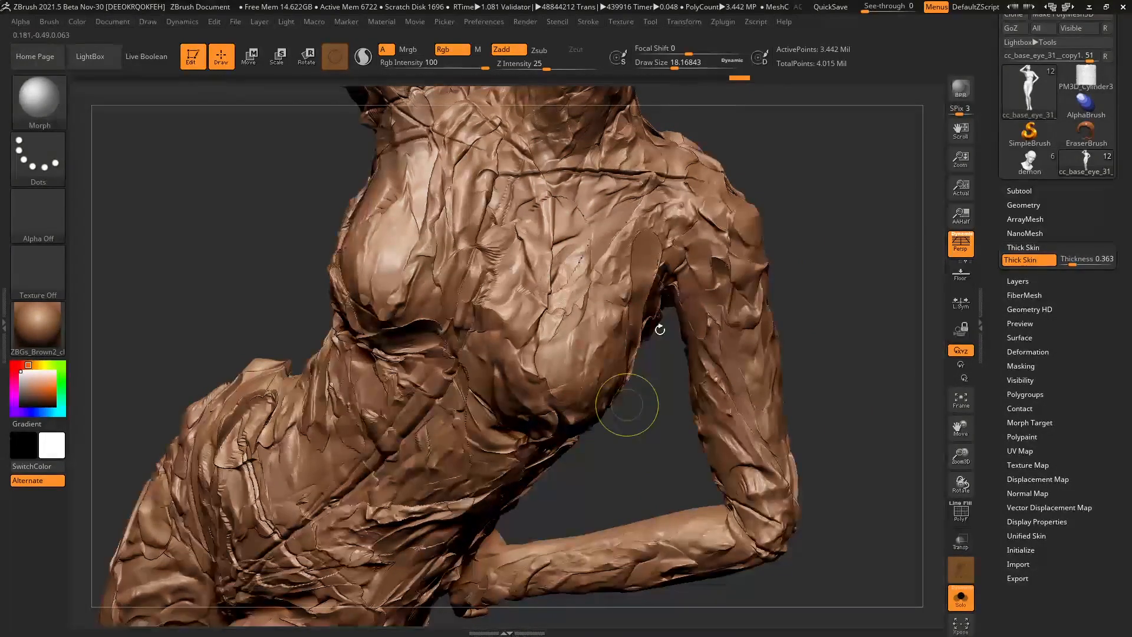
pyautogui.hotkey('ctrl', 'z')
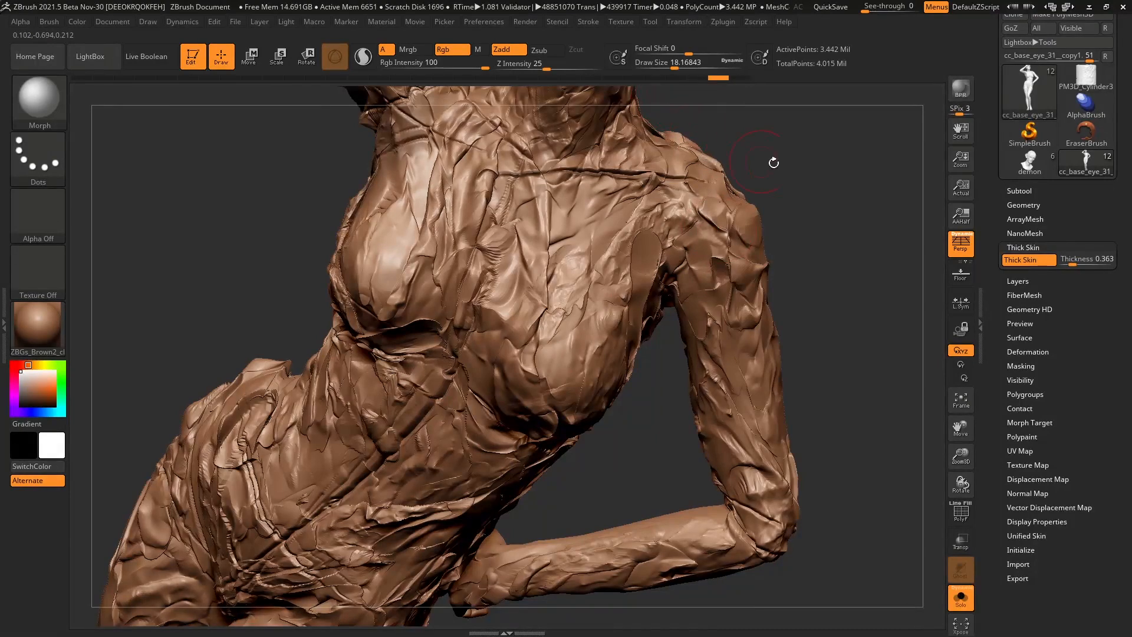
# - Turn off Thick Skin and blend parts of the chest and waist towards the stored surface with the Morph brush
pyautogui.moveTo(769, 190); pyautogui.dragTo(745, 202)
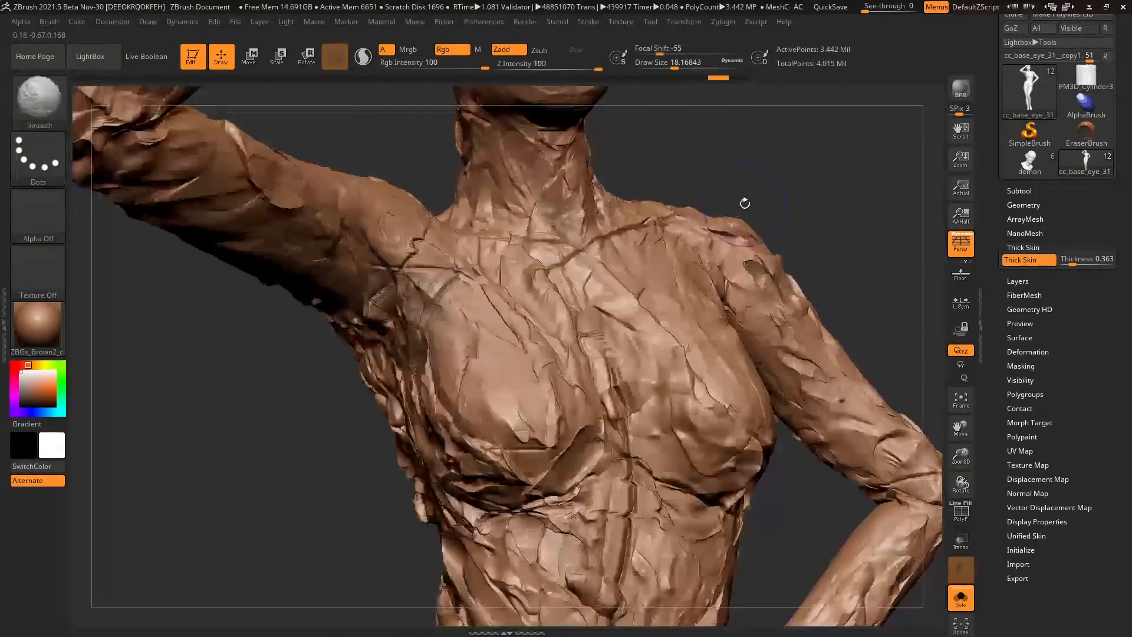
pyautogui.click(1028, 261)
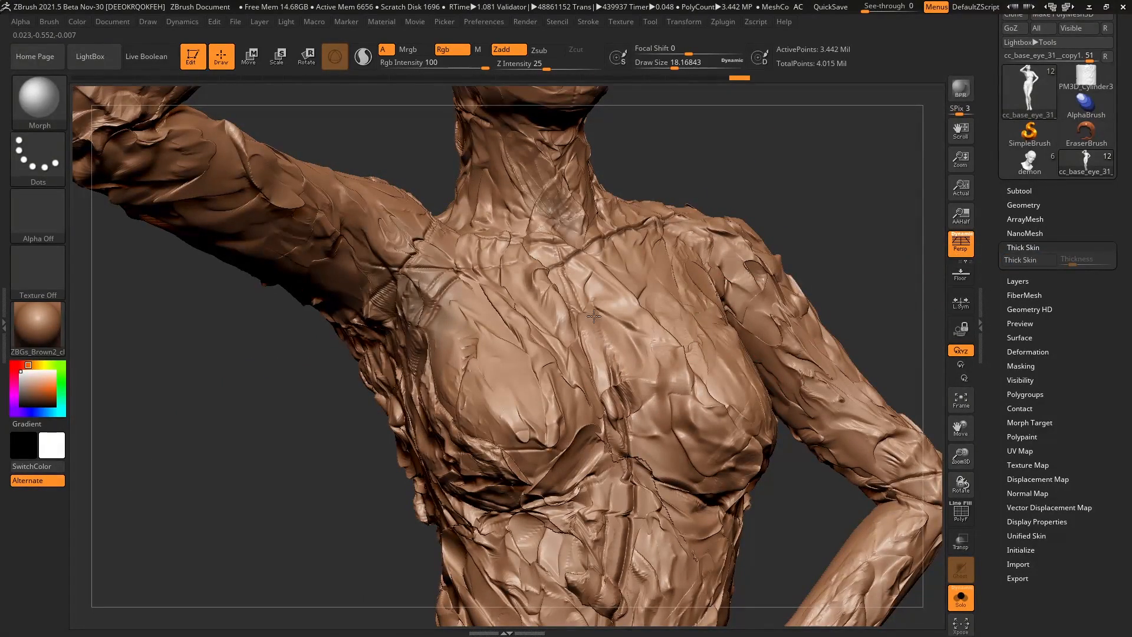
pyautogui.moveTo(605, 289); pyautogui.dragTo(610, 213, button='right')
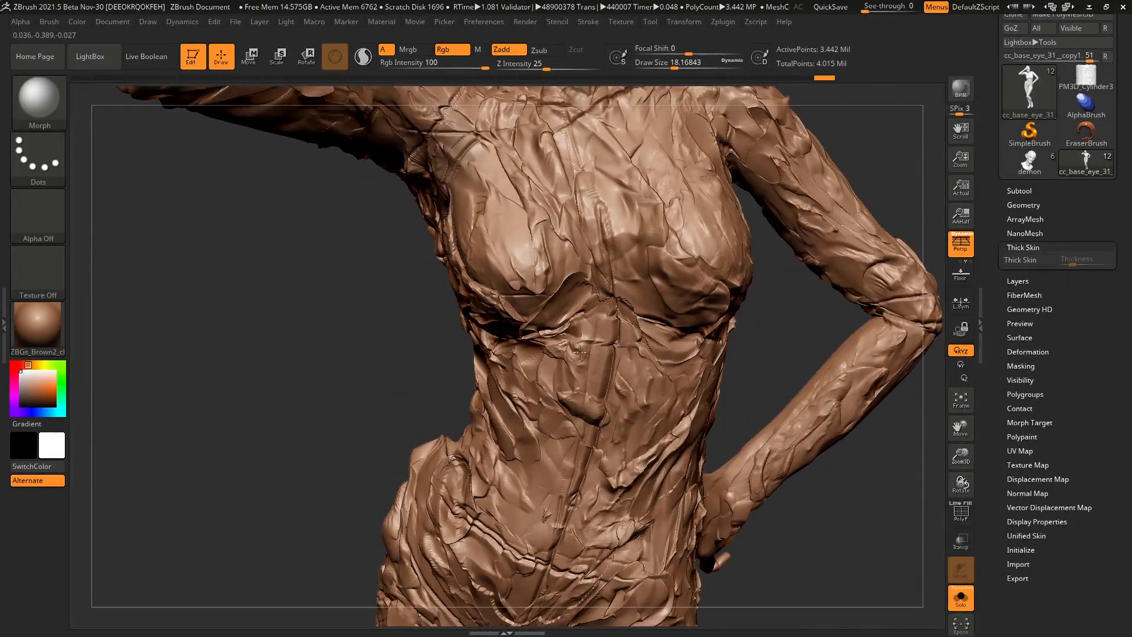
pyautogui.keyDown('alt'); pyautogui.moveTo(609, 362); pyautogui.dragTo(633, 205, button='right'); pyautogui.keyUp('alt')
pyautogui.moveTo(519, 388)
pyautogui.mouseDown()
pyautogui.moveTo(476, 362)
pyautogui.moveTo(487, 343)
pyautogui.moveTo(522, 377)
pyautogui.moveTo(576, 399)
pyautogui.moveTo(623, 364)
pyautogui.moveTo(571, 305)
pyautogui.moveTo(543, 236)
pyautogui.moveTo(566, 275)
pyautogui.moveTo(596, 259)
pyautogui.mouseUp()
pyautogui.moveTo(659, 377)
pyautogui.mouseDown(button='right')
pyautogui.moveTo(672, 363)
pyautogui.moveTo(684, 277)
pyautogui.mouseUp(button='right')
pyautogui.moveTo(681, 259)
pyautogui.mouseDown()
pyautogui.moveTo(644, 288)
pyautogui.moveTo(629, 260)
pyautogui.moveTo(672, 205)
pyautogui.moveTo(616, 221)
pyautogui.moveTo(586, 188)
pyautogui.moveTo(618, 138)
pyautogui.mouseUp()
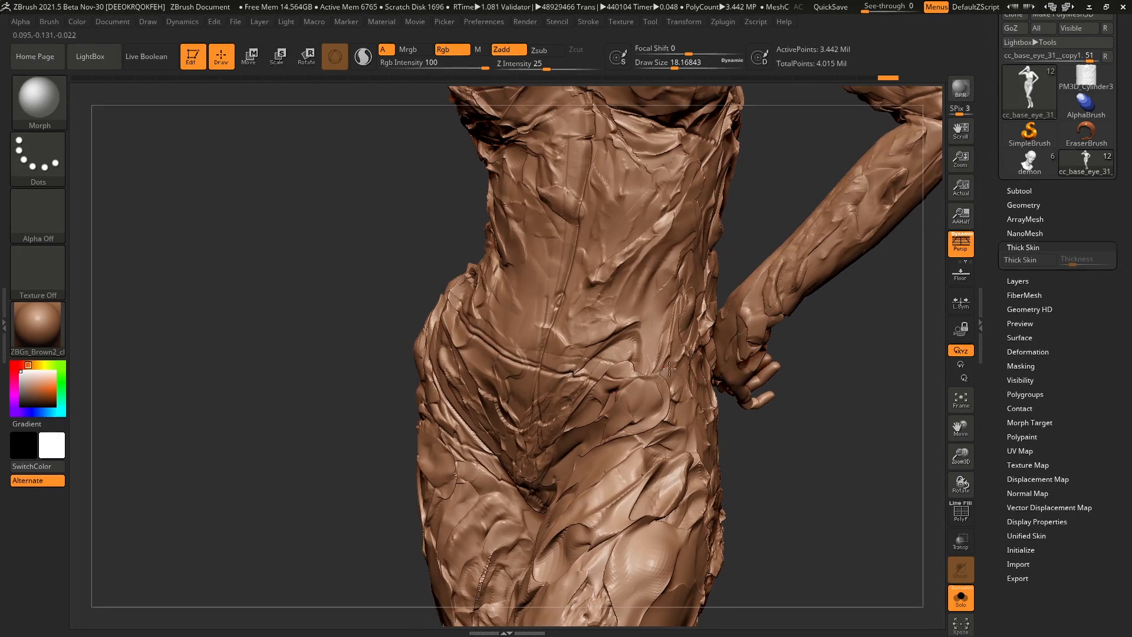
# - Blend areas of the hips, thighs and back towards the stored surface with the Morph brush
pyautogui.moveTo(707, 338); pyautogui.dragTo(709, 328)
pyautogui.moveTo(707, 330); pyautogui.dragTo(631, 333, button='right')
pyautogui.moveTo(694, 502)
pyautogui.mouseDown()
pyautogui.moveTo(651, 516)
pyautogui.moveTo(634, 401)
pyautogui.mouseUp()
pyautogui.moveTo(590, 377); pyautogui.dragTo(638, 354, button='right')
pyautogui.keyDown('alt'); pyautogui.moveTo(641, 278); pyautogui.dragTo(649, 439, button='right'); pyautogui.keyUp('alt')
pyautogui.moveTo(619, 324); pyautogui.dragTo(599, 312, button='right')
pyautogui.moveTo(672, 297)
pyautogui.mouseDown(button='right')
pyautogui.moveTo(687, 283)
pyautogui.moveTo(681, 306)
pyautogui.mouseUp(button='right')
pyautogui.moveTo(681, 306)
pyautogui.mouseDown()
pyautogui.moveTo(678, 283)
pyautogui.moveTo(709, 319)
pyautogui.moveTo(661, 274)
pyautogui.moveTo(687, 370)
pyautogui.mouseUp()
pyautogui.moveTo(631, 410)
pyautogui.keyDown('alt'); pyautogui.mouseDown(button='right')
pyautogui.moveTo(629, 242)
pyautogui.moveTo(663, 251)
pyautogui.mouseUp(button='right'); pyautogui.keyUp('alt')
pyautogui.moveTo(603, 265)
pyautogui.mouseDown()
pyautogui.moveTo(594, 261)
pyautogui.moveTo(590, 286)
pyautogui.moveTo(616, 256)
pyautogui.moveTo(592, 292)
pyautogui.moveTo(592, 183)
pyautogui.mouseUp()
pyautogui.moveTo(531, 332)
pyautogui.mouseDown()
pyautogui.moveTo(538, 303)
pyautogui.moveTo(560, 324)
pyautogui.mouseUp()
pyautogui.moveTo(590, 280)
pyautogui.keyDown('ctrl'); pyautogui.mouseDown(button='right')
pyautogui.moveTo(595, 246)
pyautogui.moveTo(638, 387)
pyautogui.moveTo(741, 277)
pyautogui.mouseUp(button='right'); pyautogui.keyUp('ctrl')
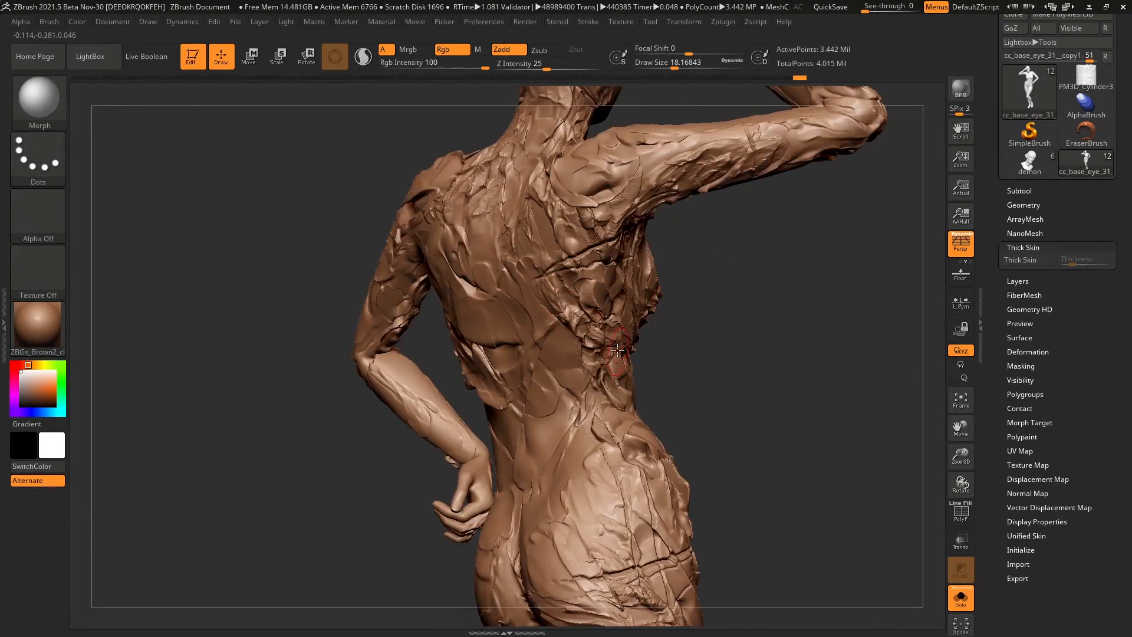
pyautogui.moveTo(550, 158); pyautogui.dragTo(533, 321, button='right')
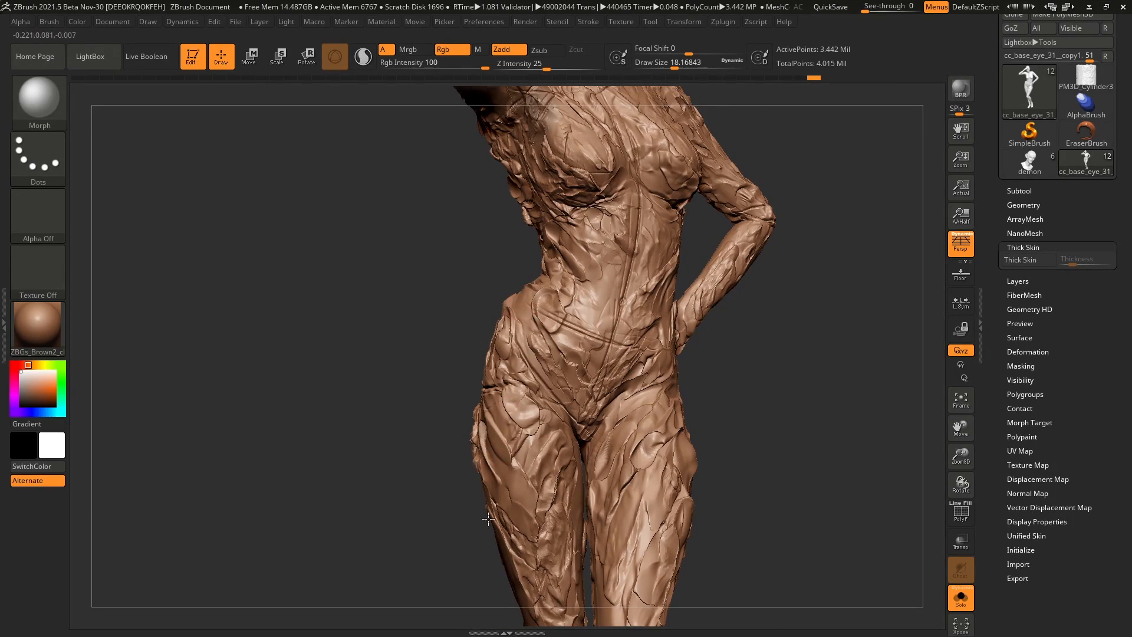
pyautogui.moveTo(502, 503); pyautogui.dragTo(504, 511)
# - Enlarge the Morph brush to a draw size of about 76 and blend the arms and shoulders towards the stored surface
pyautogui.keyDown('ctrl'); pyautogui.moveTo(607, 485); pyautogui.dragTo(686, 396, button='right'); pyautogui.keyUp('ctrl')
pyautogui.press('space')
pyautogui.moveTo(687, 396); pyautogui.dragTo(712, 409)
pyautogui.moveTo(712, 409); pyautogui.dragTo(690, 366, button='right')
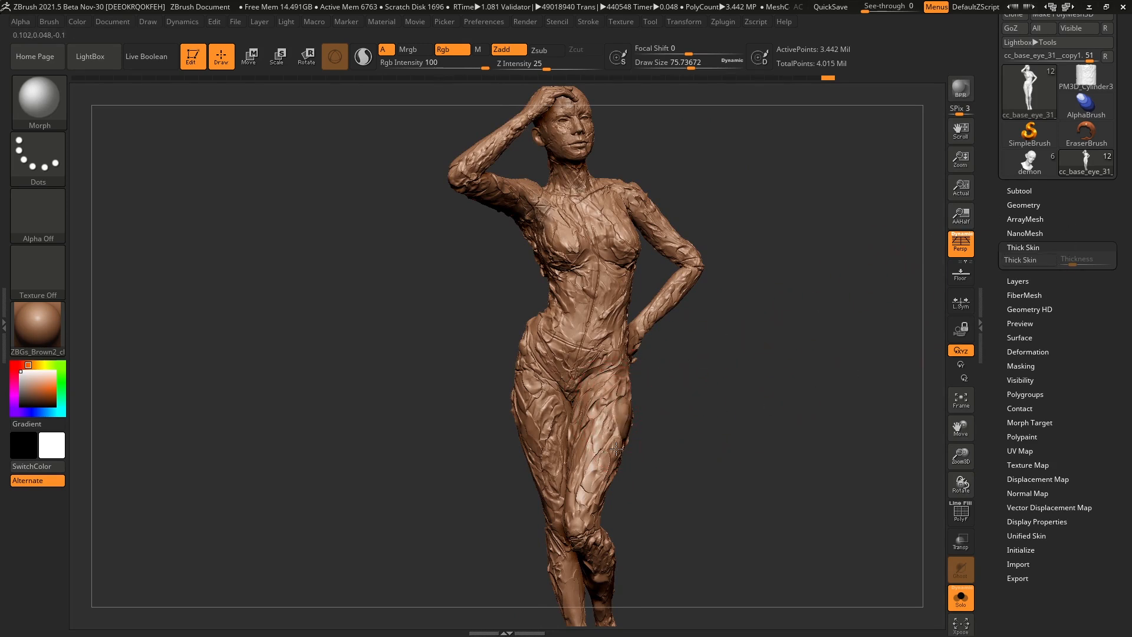
pyautogui.moveTo(671, 308); pyautogui.dragTo(680, 280)
pyautogui.moveTo(670, 227); pyautogui.dragTo(681, 236)
pyautogui.moveTo(461, 188); pyautogui.dragTo(461, 174)
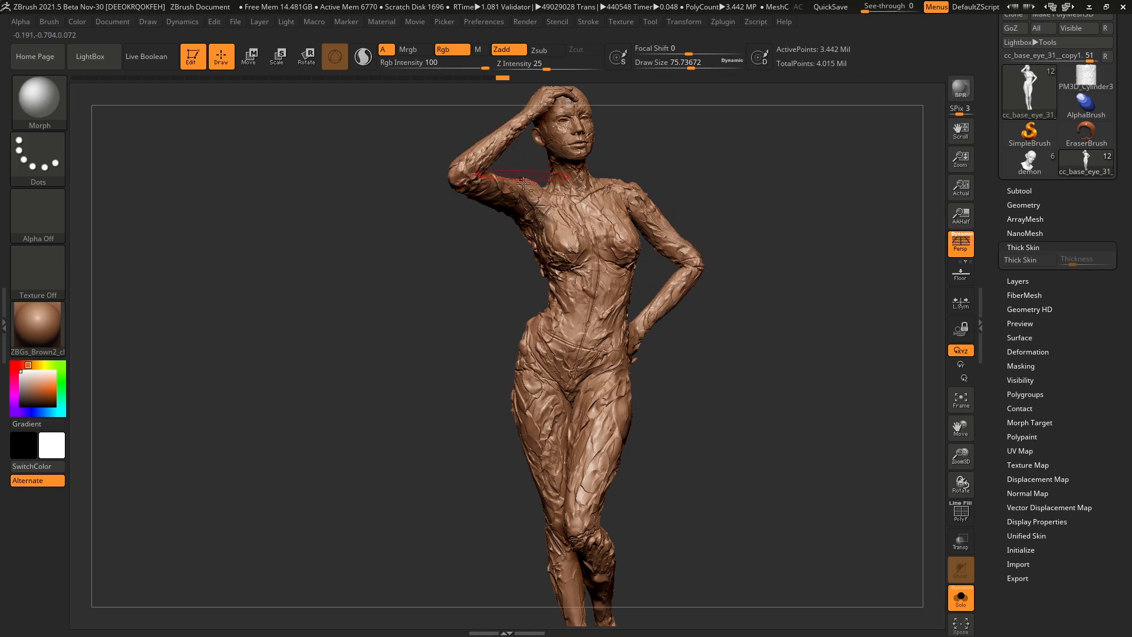
pyautogui.keyDown('alt'); pyautogui.moveTo(521, 172); pyautogui.dragTo(511, 234, button='right'); pyautogui.keyUp('alt')
pyautogui.moveTo(515, 184); pyautogui.dragTo(504, 201)
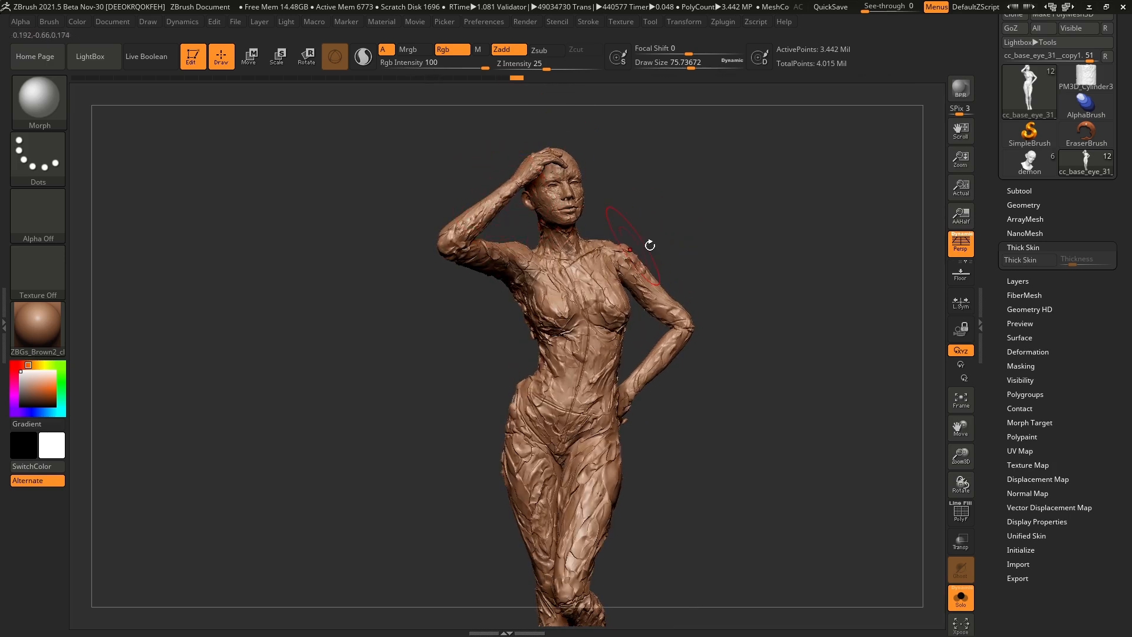
pyautogui.moveTo(602, 264); pyautogui.dragTo(554, 280, button='right')
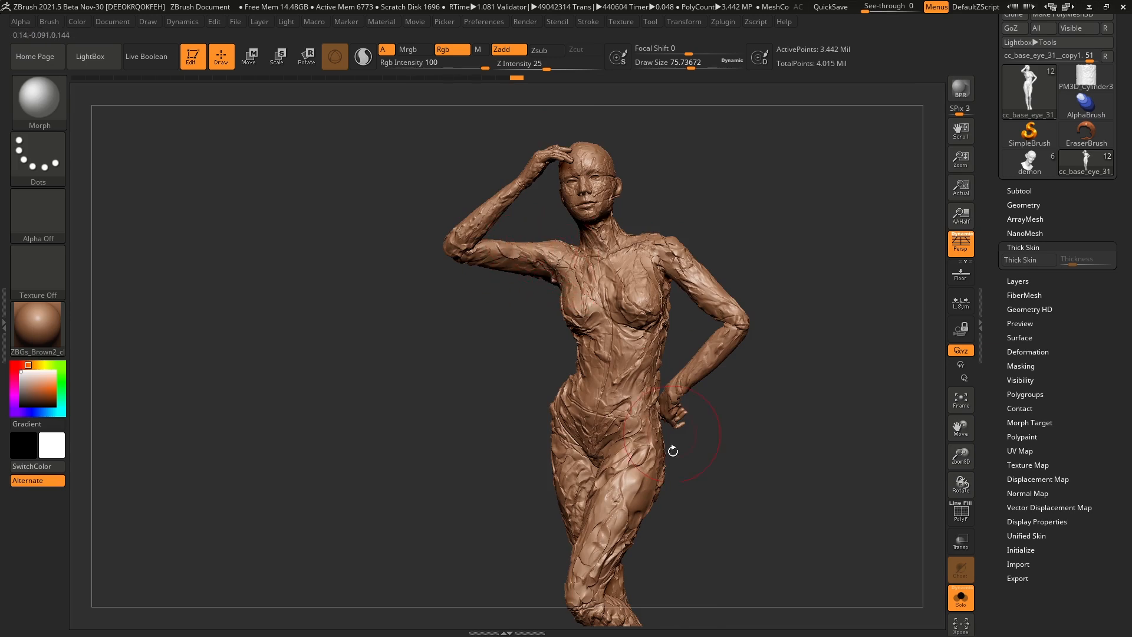
pyautogui.keyDown('alt'); pyautogui.moveTo(672, 422); pyautogui.dragTo(649, 396, button='right'); pyautogui.keyUp('alt')
pyautogui.keyDown('alt'); pyautogui.moveTo(648, 561); pyautogui.dragTo(725, 372, button='right'); pyautogui.keyUp('alt')
pyautogui.keyDown('alt'); pyautogui.moveTo(749, 363); pyautogui.dragTo(706, 365, button='right'); pyautogui.keyUp('alt')
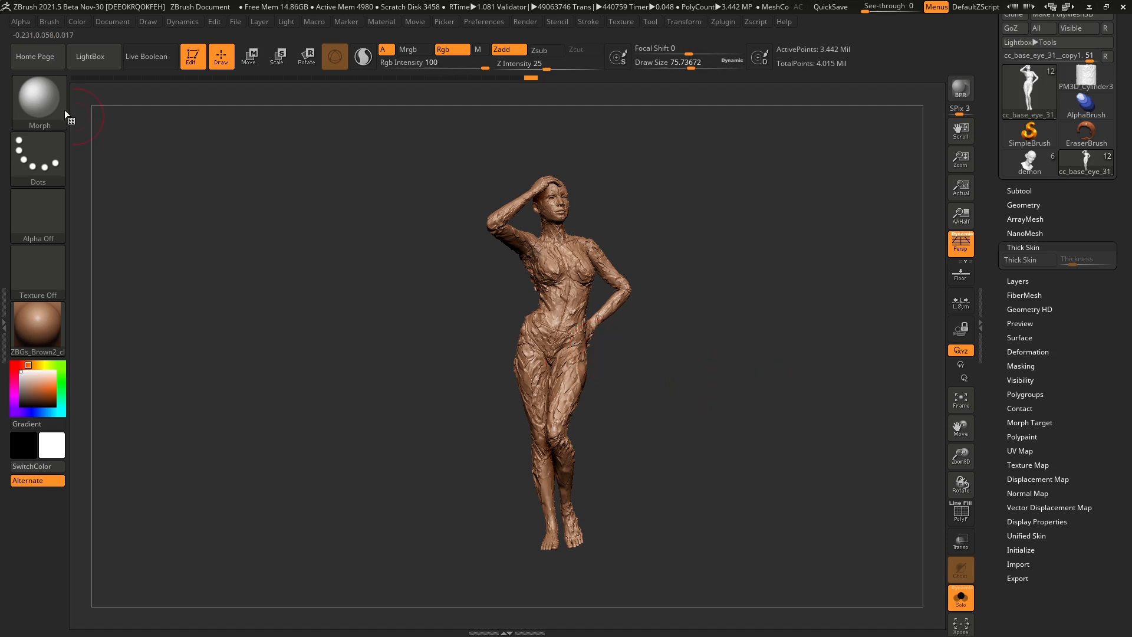
# - Switch to the Elastic brush, set its draw size to about 37 and bring the legs into a side view
pyautogui.click(43, 102)
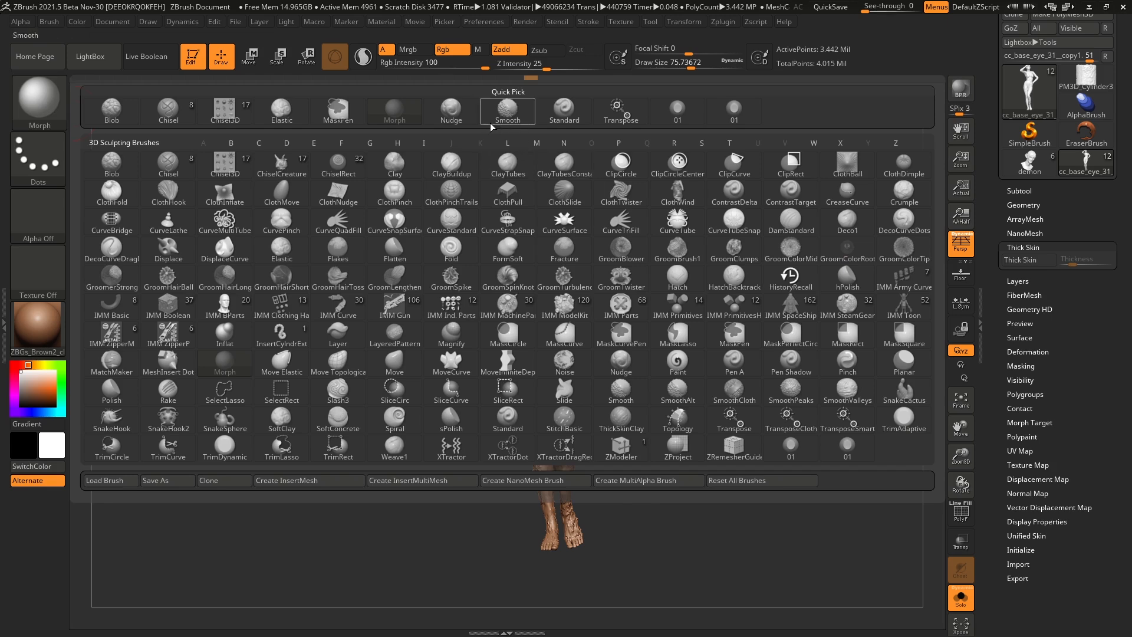
pyautogui.click(284, 118)
pyautogui.moveTo(642, 303); pyautogui.dragTo(842, 254)
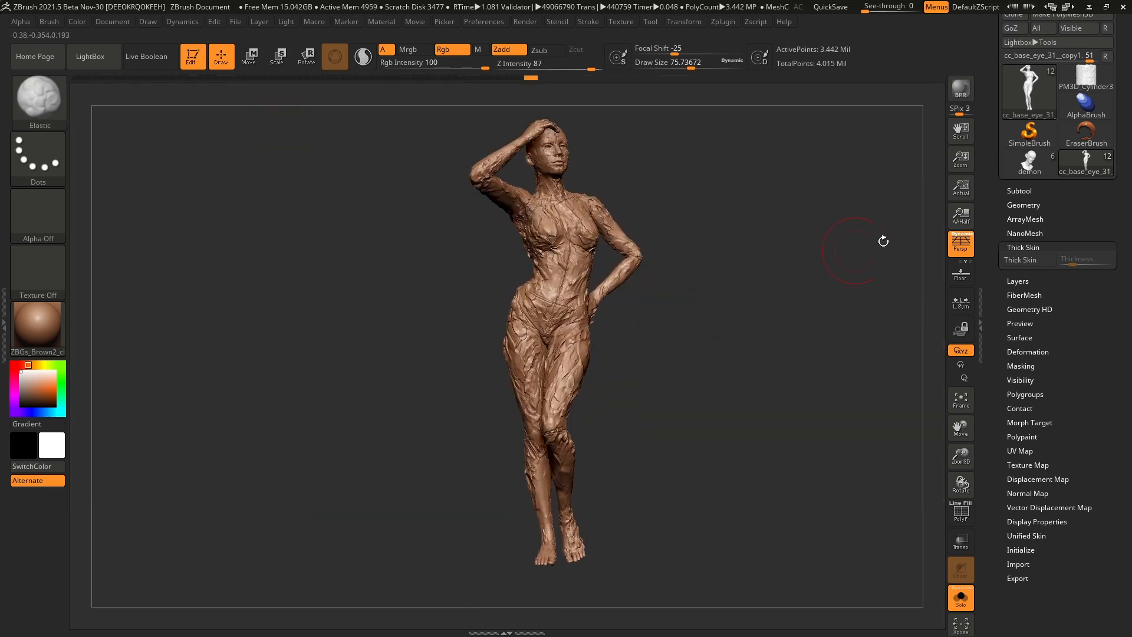
pyautogui.moveTo(686, 342); pyautogui.dragTo(687, 267)
pyautogui.moveTo(583, 317)
pyautogui.keyDown('ctrl'); pyautogui.mouseDown(button='right')
pyautogui.moveTo(548, 307)
pyautogui.moveTo(545, 288)
pyautogui.mouseUp(button='right'); pyautogui.keyUp('ctrl')
pyautogui.press('space')
pyautogui.moveTo(546, 288); pyautogui.dragTo(538, 287)
pyautogui.moveTo(574, 277)
pyautogui.mouseDown(button='right')
pyautogui.moveTo(533, 313)
pyautogui.moveTo(519, 301)
pyautogui.mouseUp(button='right')
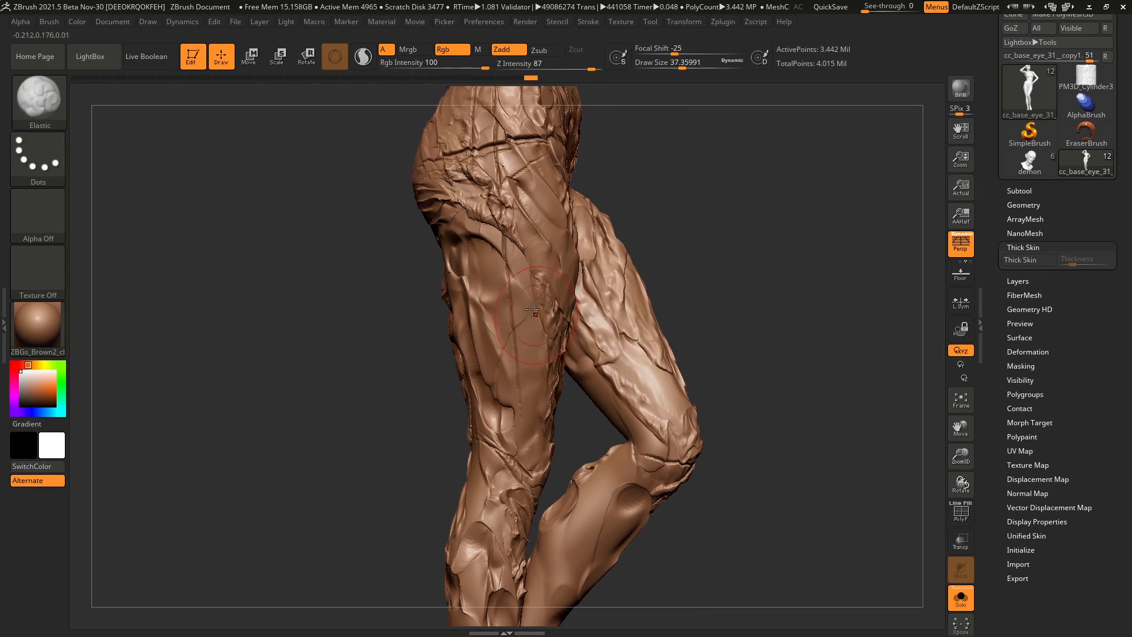
# - Try an Elastic stroke down the thigh without Thick Skin, then undo it
pyautogui.moveTo(513, 298); pyautogui.dragTo(511, 361)
pyautogui.hotkey('ctrl', 'z')
pyautogui.hotkey('ctrl', 'z')
pyautogui.hotkey('ctrl', 'z')
pyautogui.hotkey('ctrl', 'z')
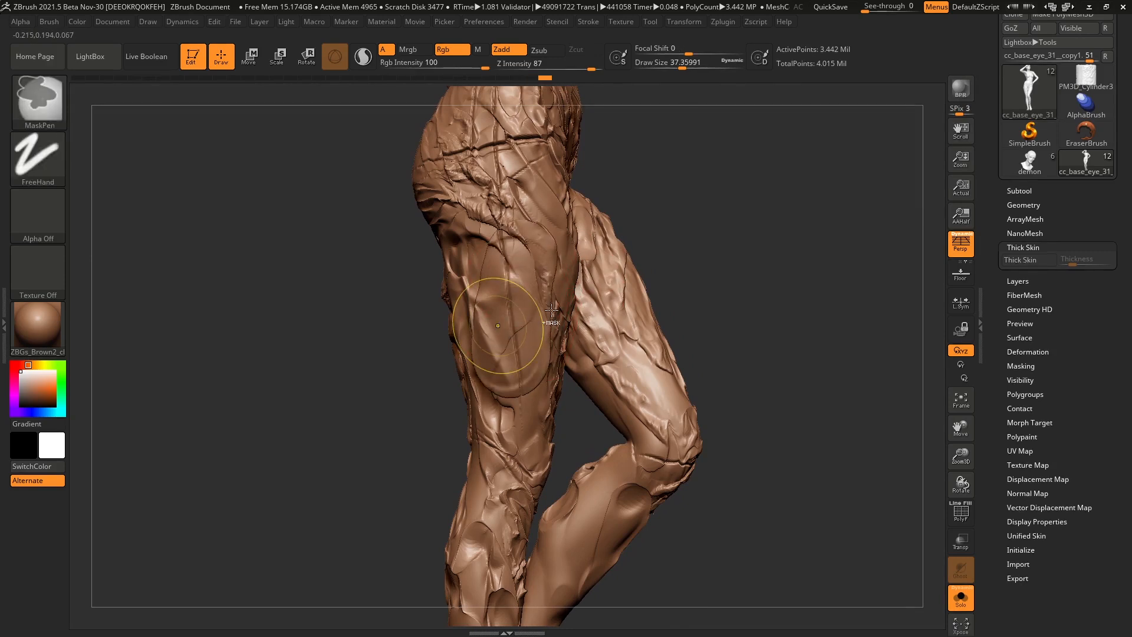
pyautogui.hotkey('ctrl', 'z')
# - Turn Thick Skin back on and set its Thickness to 3.382
pyautogui.click(1032, 260)
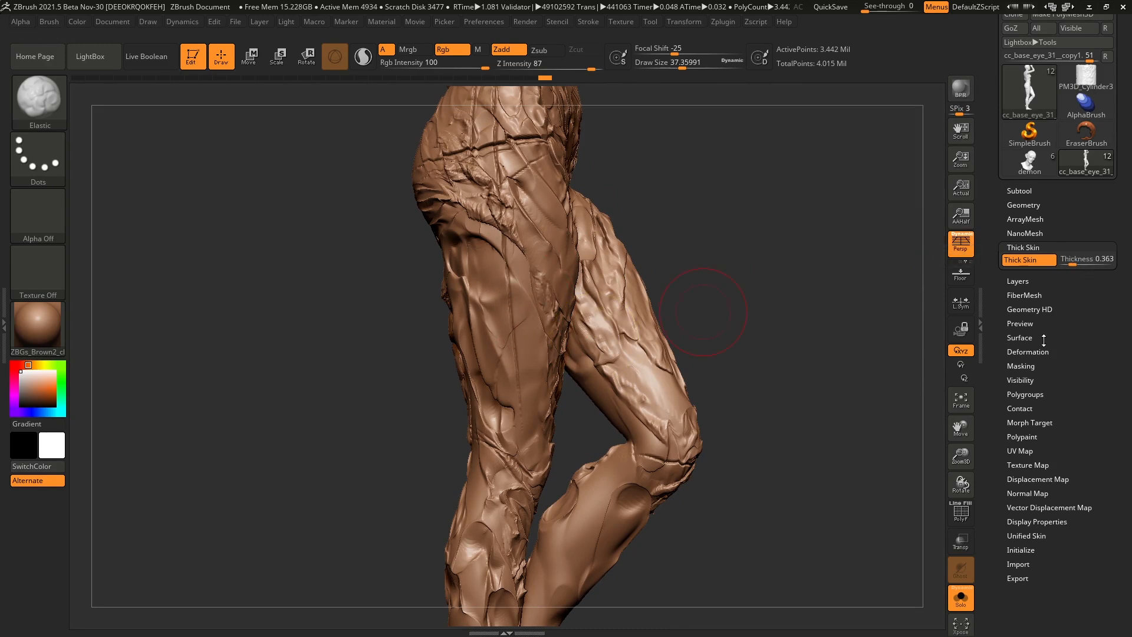
pyautogui.press('shift')
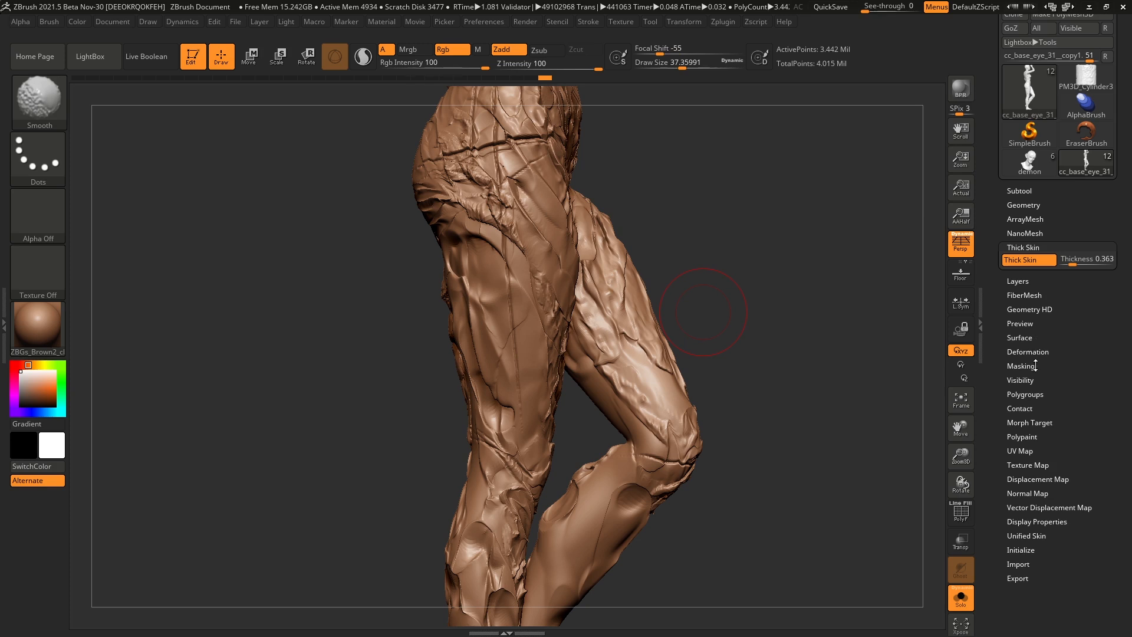
pyautogui.click(1032, 422)
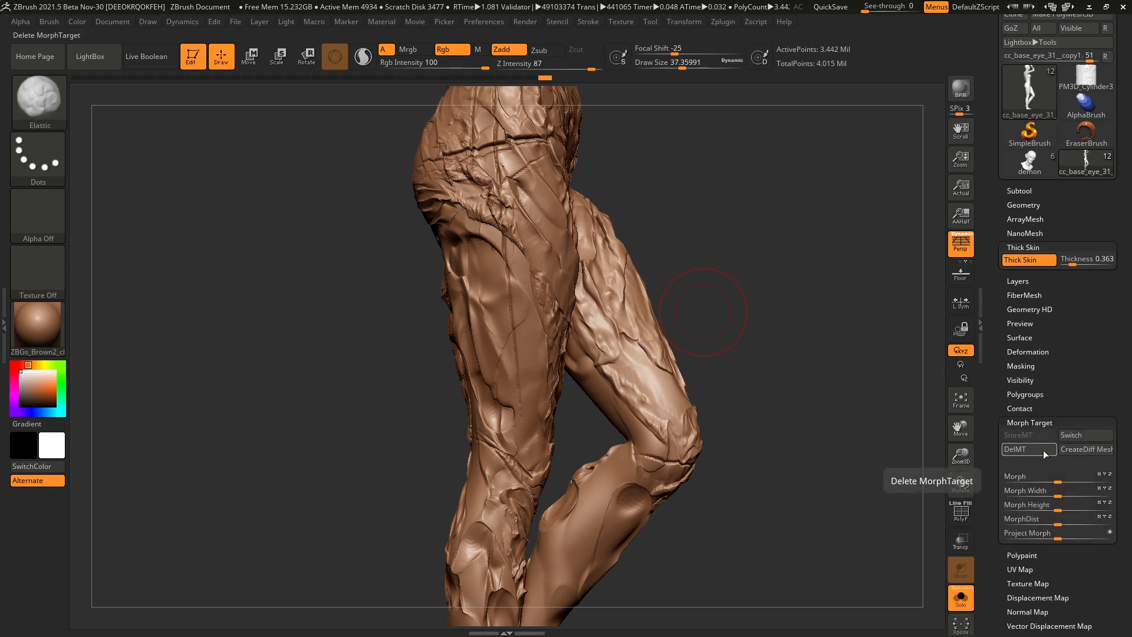
pyautogui.click(1043, 422)
pyautogui.moveTo(1072, 261); pyautogui.dragTo(1078, 260)
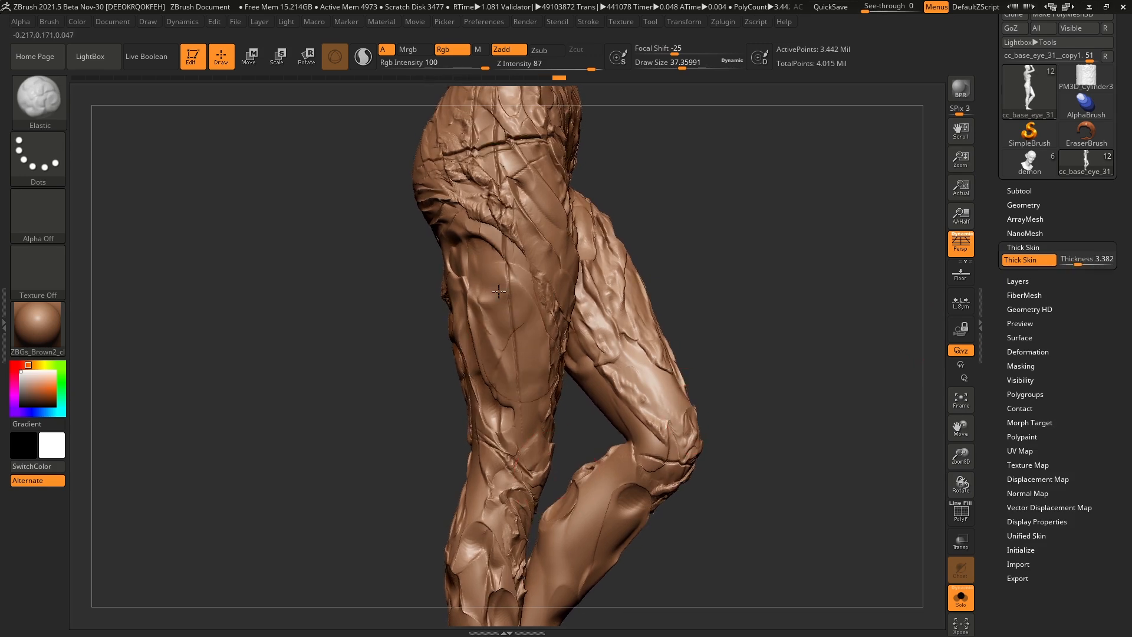
# - Reduce the Elastic brush's draw size to about 20, try a stroke down the thigh and undo it
pyautogui.rightClick(534, 289)
pyautogui.moveTo(533, 291)
pyautogui.mouseDown()
pyautogui.moveTo(514, 336)
pyautogui.moveTo(520, 359)
pyautogui.moveTo(514, 330)
pyautogui.moveTo(496, 344)
pyautogui.moveTo(516, 360)
pyautogui.mouseUp()
pyautogui.hotkey('ctrl', 'z')
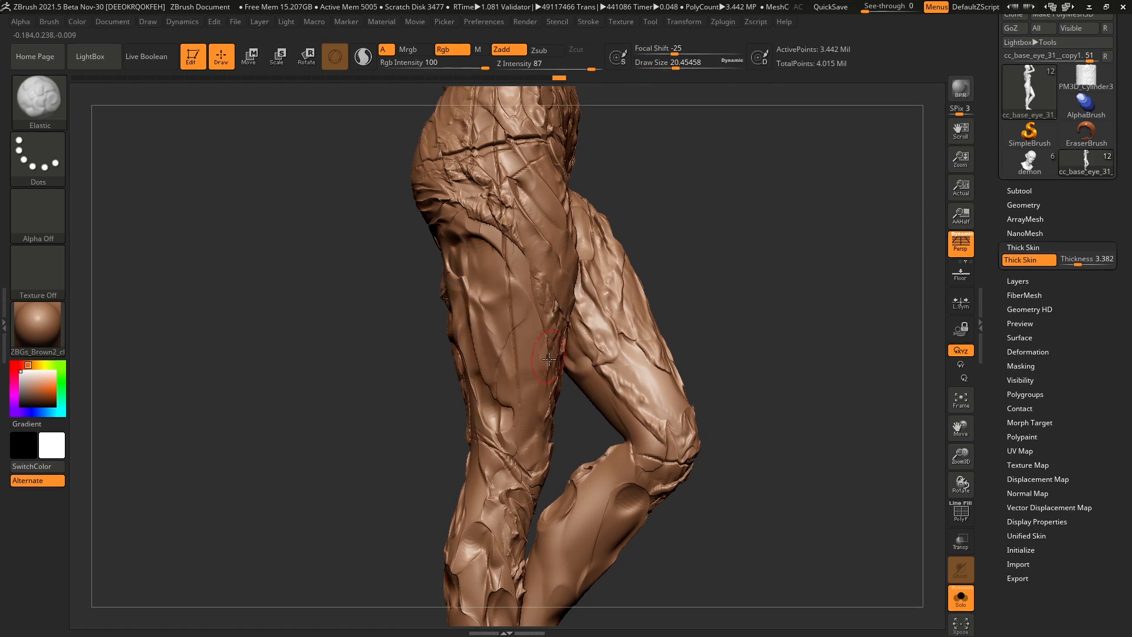
# - Assign Alpha 58 to the Elastic brush and paint a short test stroke on the thigh
pyautogui.click(46, 213)
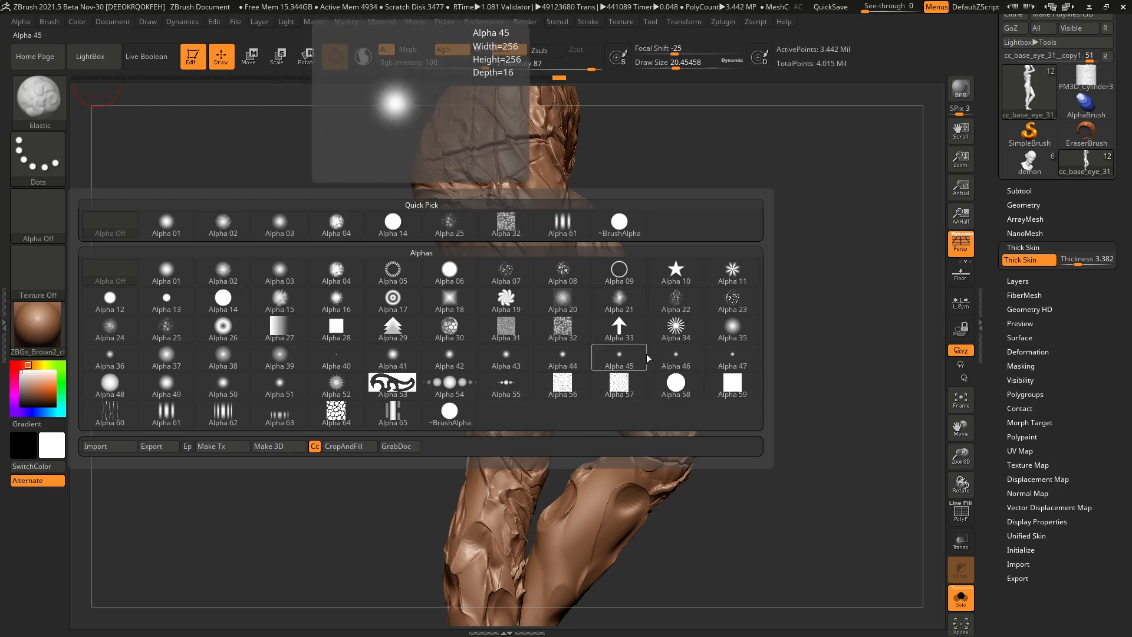
pyautogui.click(677, 386)
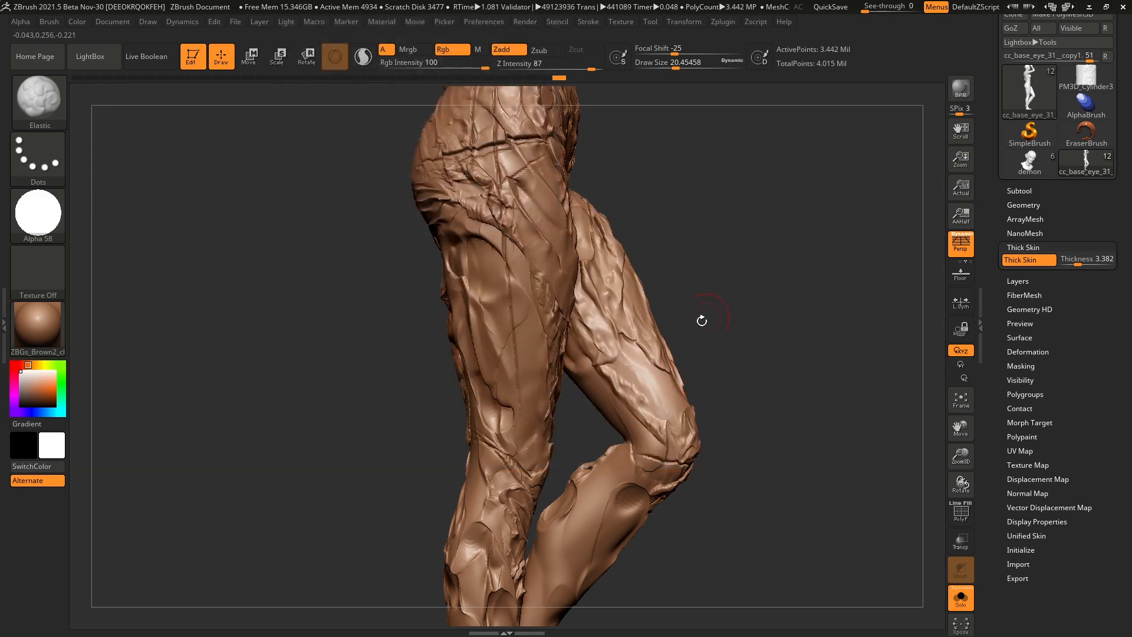
pyautogui.moveTo(516, 319)
pyautogui.mouseDown()
pyautogui.moveTo(508, 298)
pyautogui.moveTo(511, 330)
pyautogui.moveTo(502, 272)
pyautogui.moveTo(507, 348)
pyautogui.moveTo(515, 365)
pyautogui.moveTo(516, 271)
pyautogui.moveTo(543, 404)
pyautogui.moveTo(521, 325)
pyautogui.mouseUp()
# - Dock the brush's Stroke settings beside the canvas and turn on Roll
pyautogui.click(588, 21)
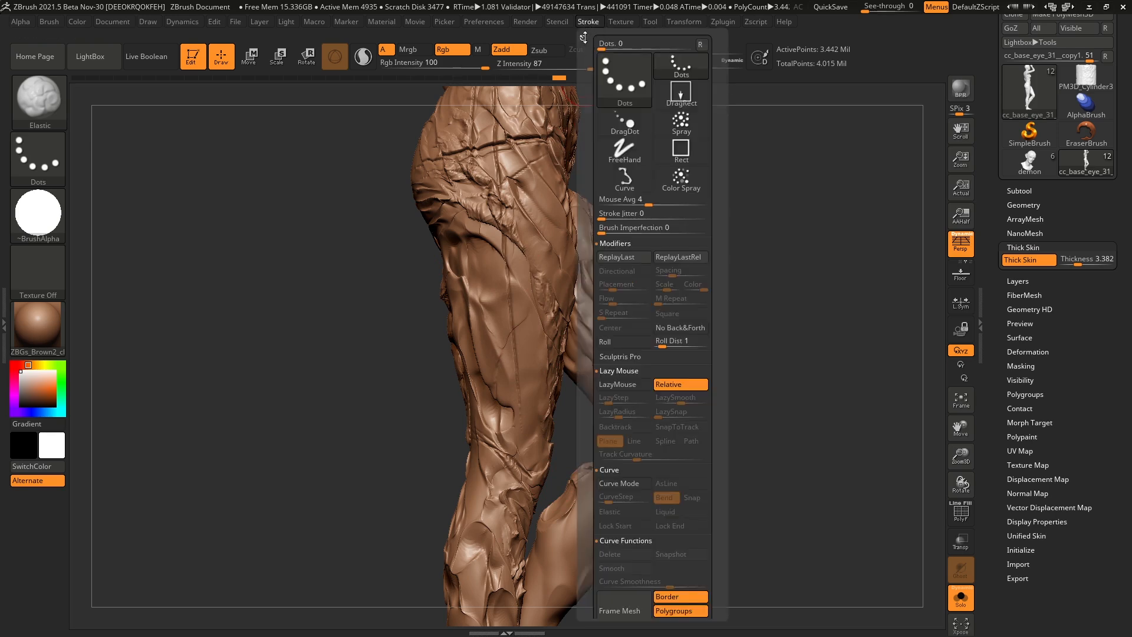
pyautogui.click(587, 24)
pyautogui.moveTo(583, 38)
pyautogui.mouseDown()
pyautogui.moveTo(730, 88)
pyautogui.moveTo(1012, 27)
pyautogui.mouseUp()
pyautogui.moveTo(993, 131); pyautogui.dragTo(992, 212)
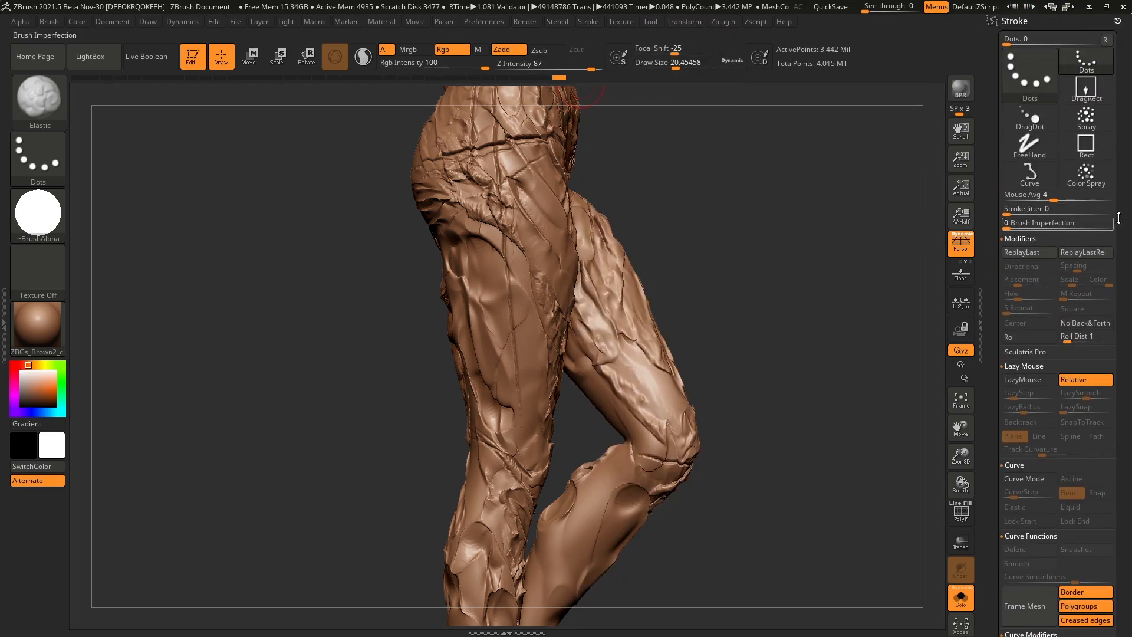
pyautogui.click(1036, 338)
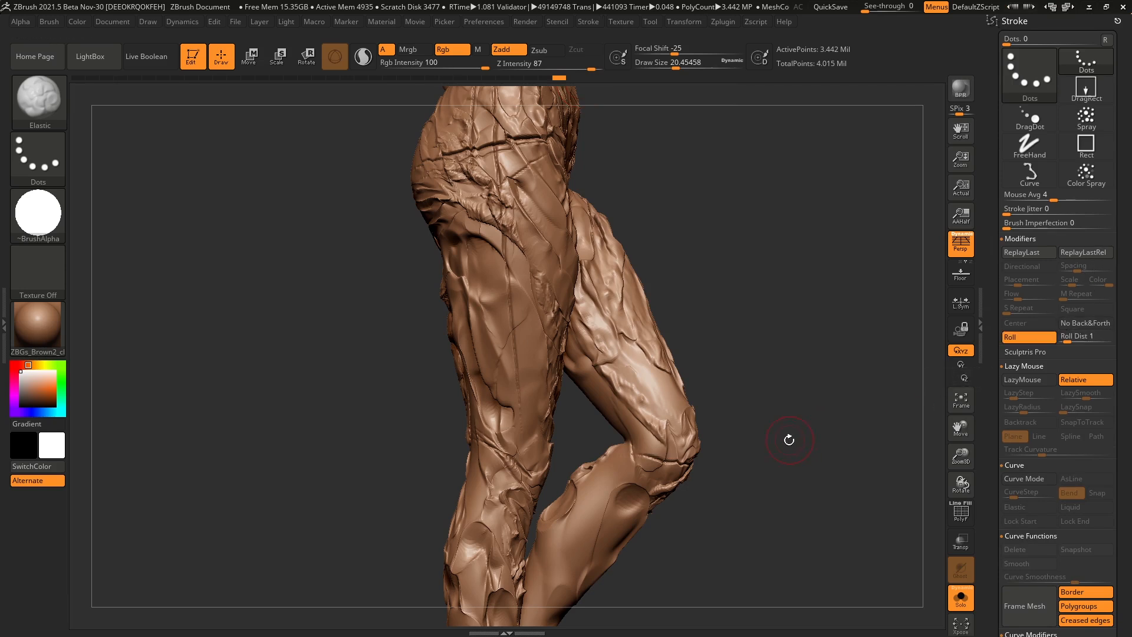
# - Paint an Elastic stroke down the calf of the bent leg with Roll active
pyautogui.moveTo(678, 425); pyautogui.dragTo(422, 313)
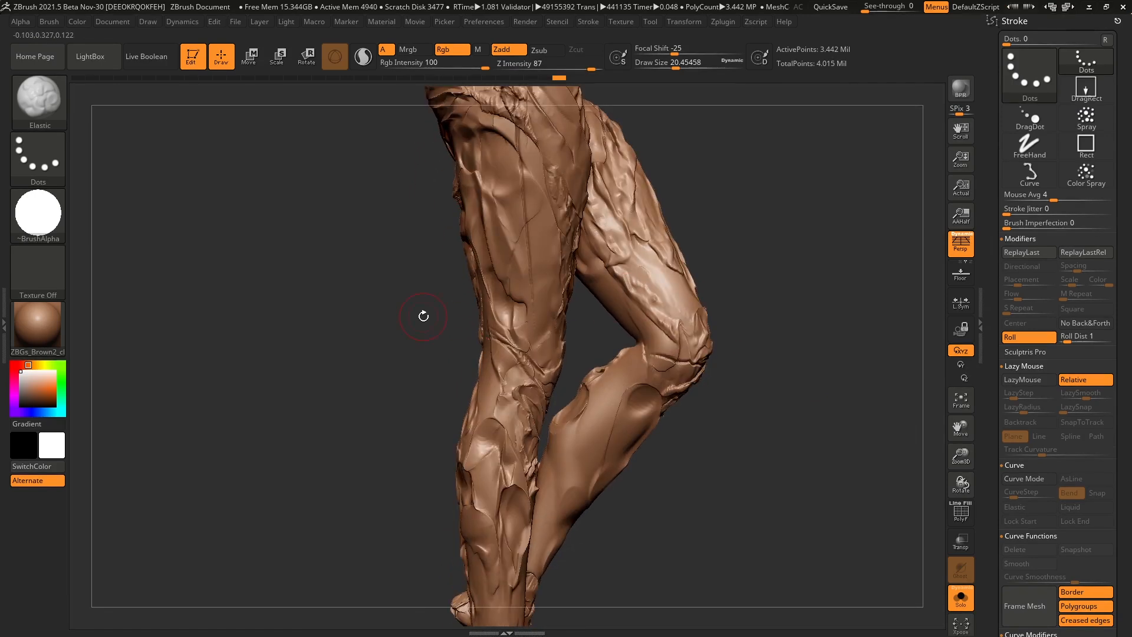
pyautogui.moveTo(650, 432); pyautogui.dragTo(625, 379, button='right')
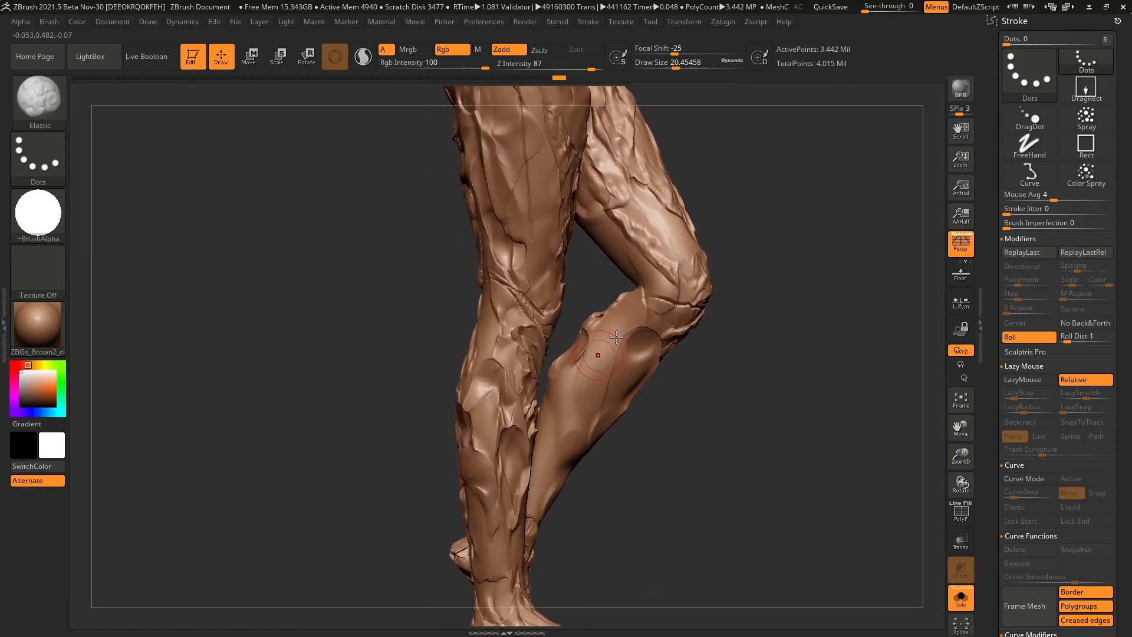
pyautogui.moveTo(643, 309)
pyautogui.mouseDown()
pyautogui.moveTo(593, 374)
pyautogui.moveTo(552, 490)
pyautogui.mouseUp()
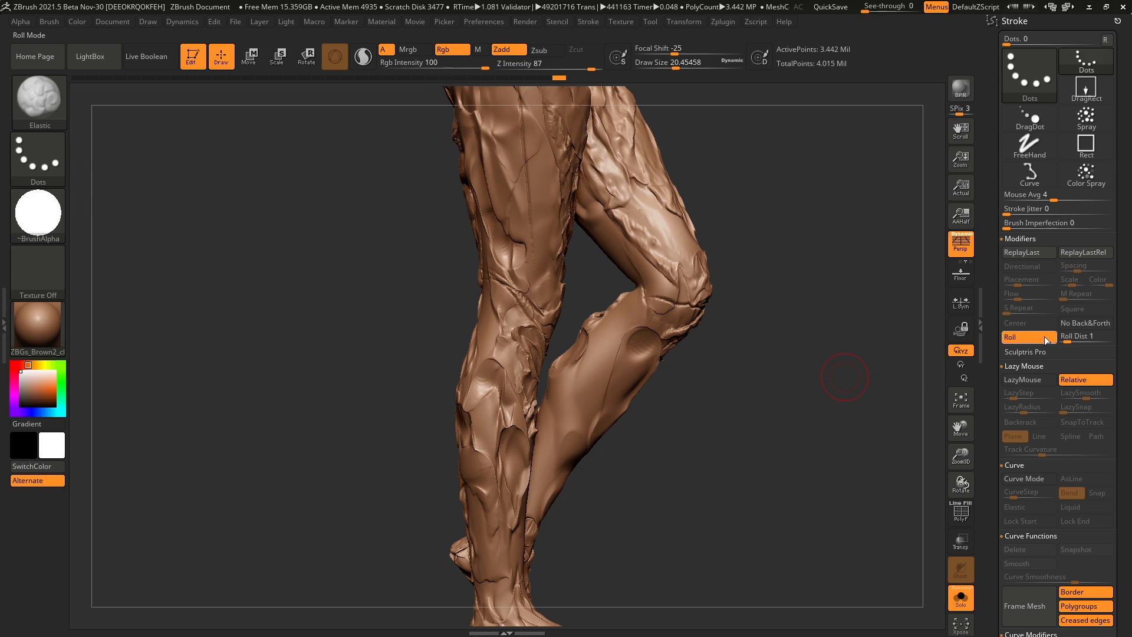
# - Set Roll Dist to about 2.57 and paint another Elastic stroke down the bent leg's calf
pyautogui.moveTo(1068, 341); pyautogui.dragTo(1074, 341)
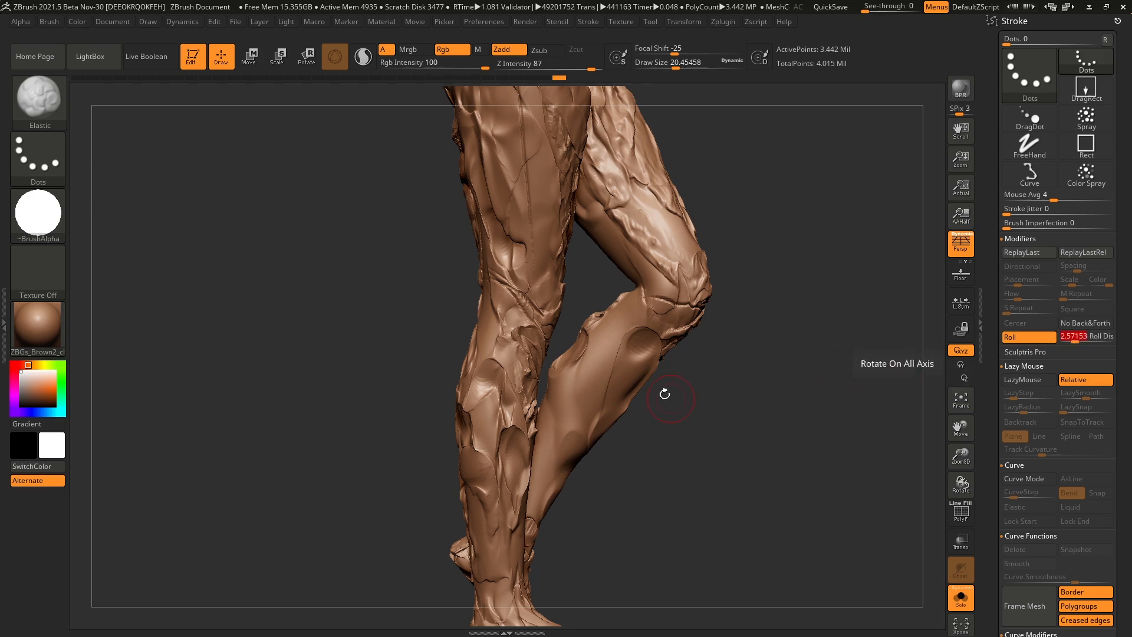
pyautogui.moveTo(584, 376); pyautogui.dragTo(541, 487)
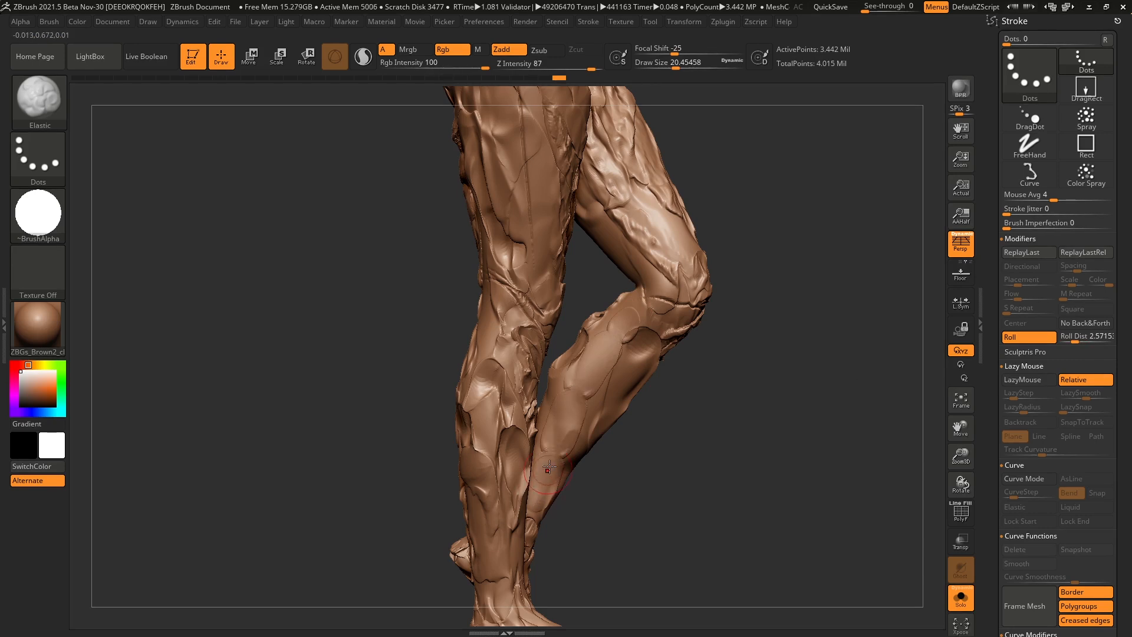
# - Undo the previous calf stroke, set Roll Dist to about 3.85 and try Elastic strokes down the bent leg's calf
pyautogui.hotkey('ctrl', 'z')
pyautogui.click(1078, 340)
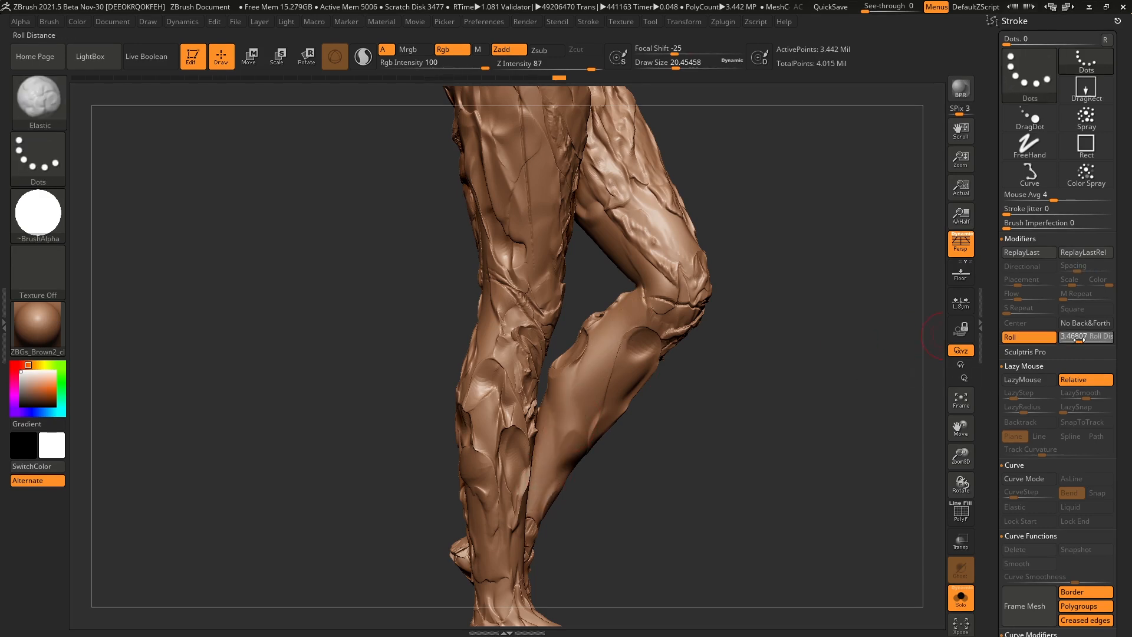
pyautogui.moveTo(637, 319); pyautogui.dragTo(568, 427)
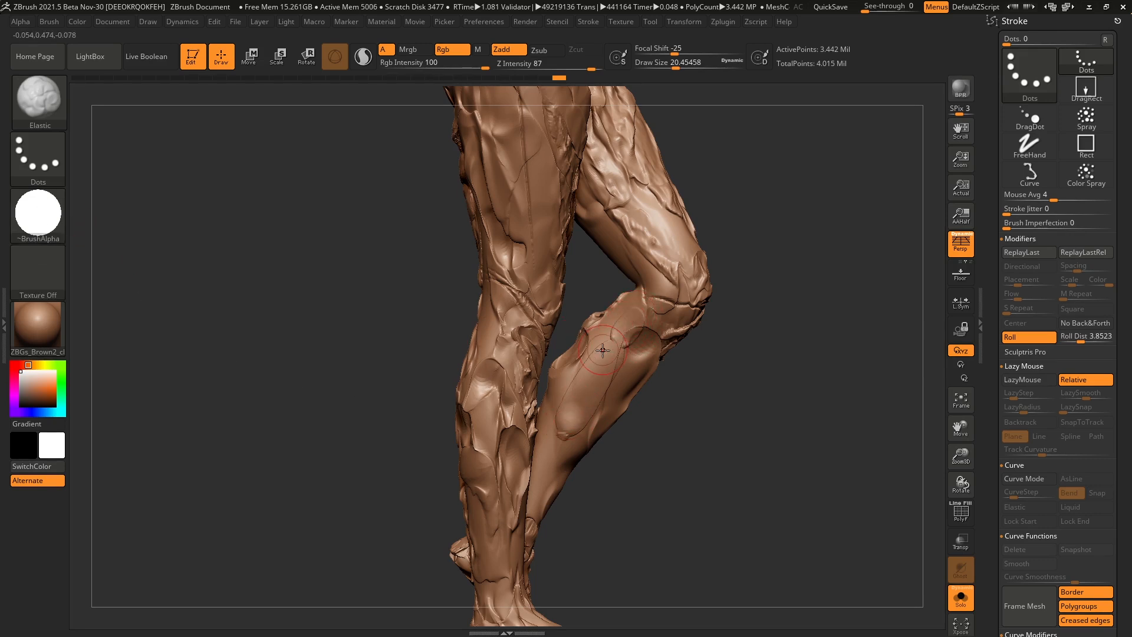
pyautogui.moveTo(557, 442); pyautogui.dragTo(537, 485)
pyautogui.moveTo(639, 343); pyautogui.dragTo(537, 501)
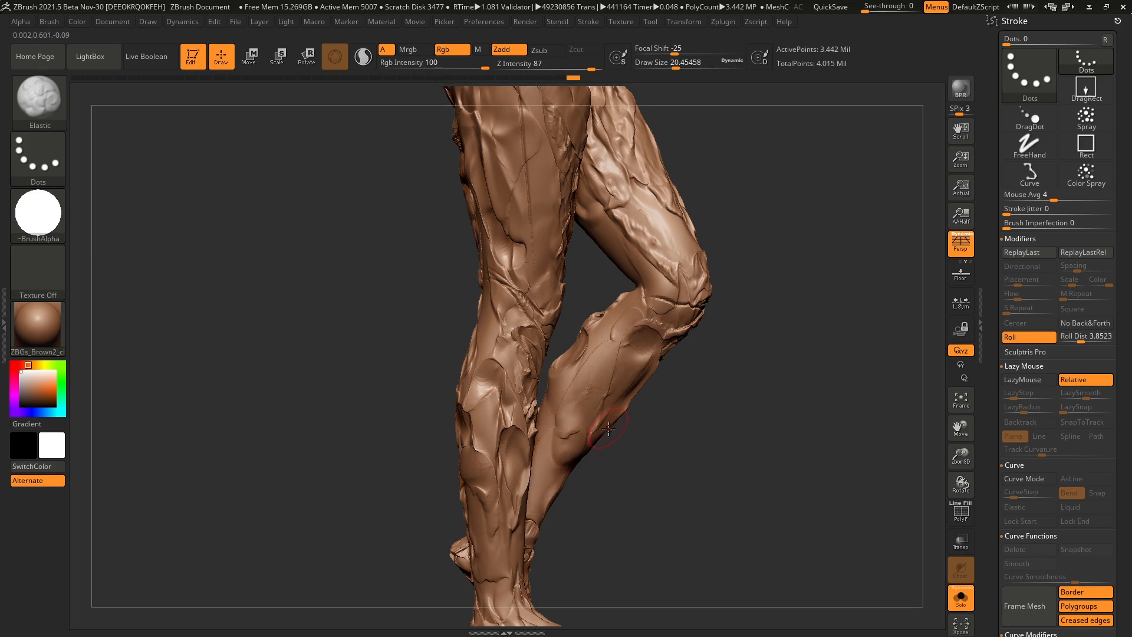
pyautogui.hotkey('ctrl', 'z')
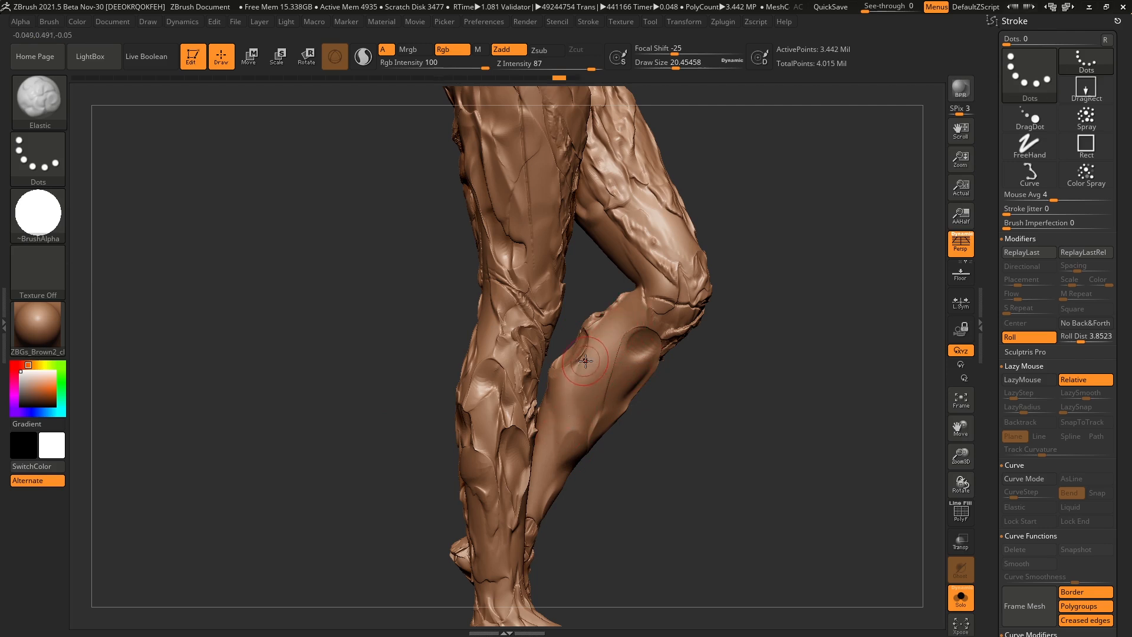
# - Paint Elastic strokes with Roll along the outer thigh of the standing leg
pyautogui.moveTo(612, 368); pyautogui.dragTo(558, 353, button='right')
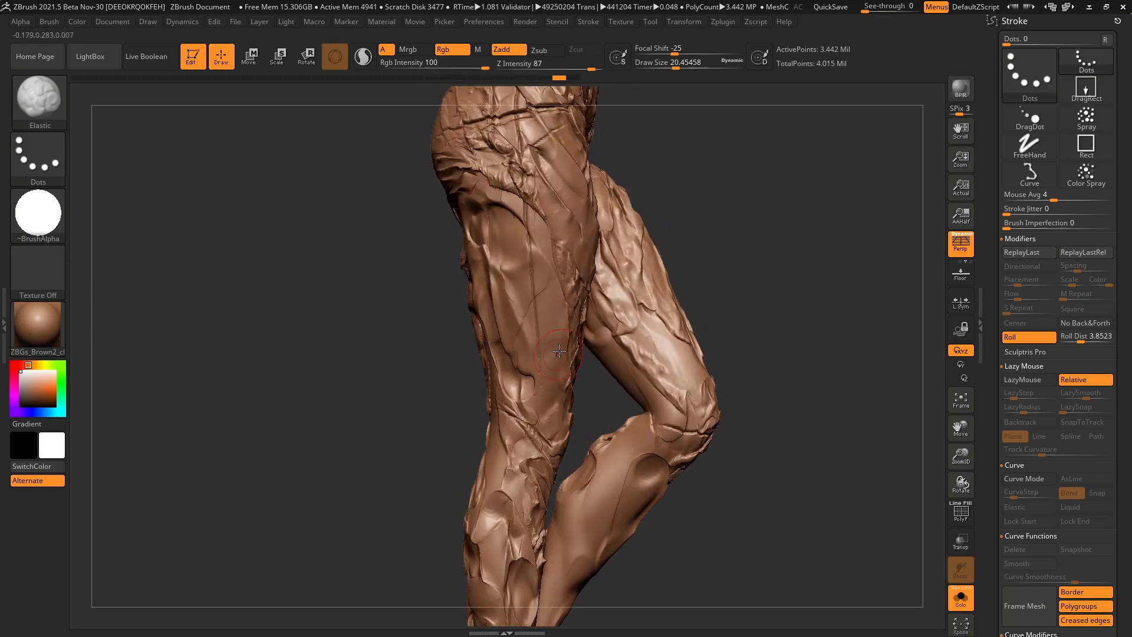
pyautogui.moveTo(540, 344)
pyautogui.mouseDown()
pyautogui.moveTo(513, 247)
pyautogui.moveTo(519, 236)
pyautogui.moveTo(531, 295)
pyautogui.moveTo(537, 227)
pyautogui.moveTo(528, 354)
pyautogui.moveTo(507, 265)
pyautogui.moveTo(520, 298)
pyautogui.mouseUp()
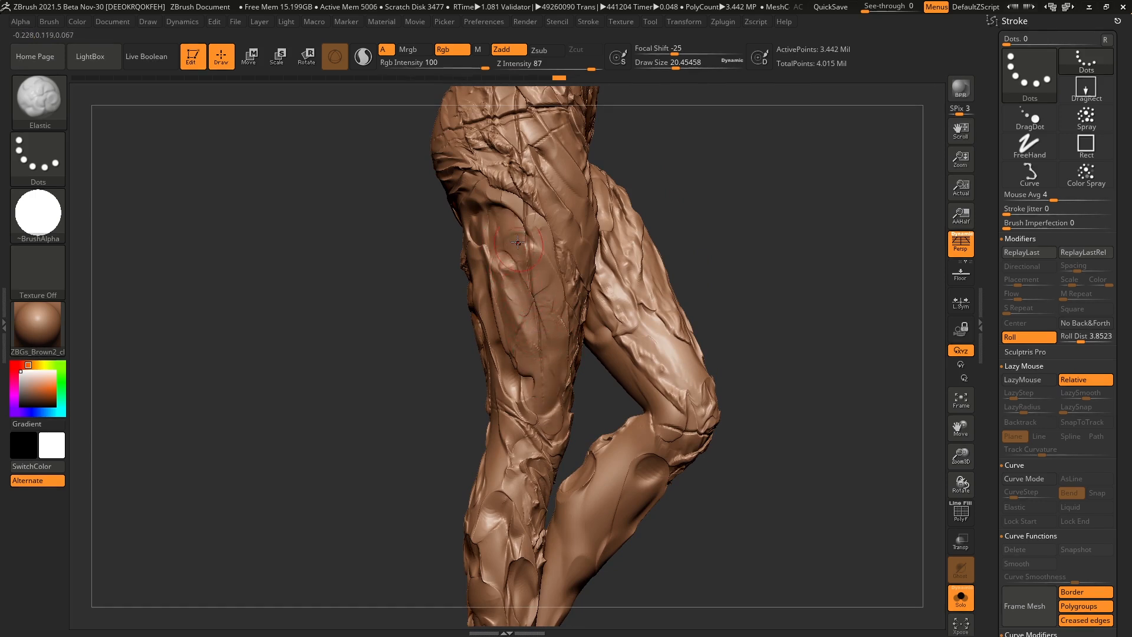
pyautogui.moveTo(497, 223)
pyautogui.mouseDown()
pyautogui.moveTo(530, 260)
pyautogui.moveTo(510, 277)
pyautogui.moveTo(519, 306)
pyautogui.mouseUp()
# - Reduce Draw Size to about 13.3 and paint finer Elastic strokes over the legs
pyautogui.moveTo(625, 463)
pyautogui.keyDown('alt'); pyautogui.mouseDown(button='right')
pyautogui.moveTo(618, 313)
pyautogui.moveTo(619, 354)
pyautogui.moveTo(613, 336)
pyautogui.mouseUp(button='right'); pyautogui.keyUp('alt')
pyautogui.moveTo(624, 286); pyautogui.dragTo(563, 392)
pyautogui.hotkey('ctrl', 'z')
pyautogui.press('space')
pyautogui.click(603, 320)
pyautogui.moveTo(619, 285)
pyautogui.mouseDown()
pyautogui.moveTo(511, 487)
pyautogui.moveTo(634, 333)
pyautogui.moveTo(501, 504)
pyautogui.mouseUp()
pyautogui.moveTo(590, 321)
pyautogui.mouseDown()
pyautogui.moveTo(564, 341)
pyautogui.moveTo(575, 315)
pyautogui.moveTo(519, 404)
pyautogui.moveTo(539, 415)
pyautogui.moveTo(595, 383)
pyautogui.moveTo(554, 460)
pyautogui.moveTo(666, 233)
pyautogui.moveTo(682, 292)
pyautogui.moveTo(531, 478)
pyautogui.moveTo(510, 433)
pyautogui.moveTo(610, 328)
pyautogui.mouseUp()
pyautogui.moveTo(667, 251); pyautogui.dragTo(628, 193)
pyautogui.moveTo(628, 192)
pyautogui.mouseDown(button='right')
pyautogui.moveTo(669, 191)
pyautogui.moveTo(615, 378)
pyautogui.mouseUp(button='right')
pyautogui.keyDown('shift'); pyautogui.moveTo(610, 329); pyautogui.dragTo(620, 295, button='right'); pyautogui.keyUp('shift')
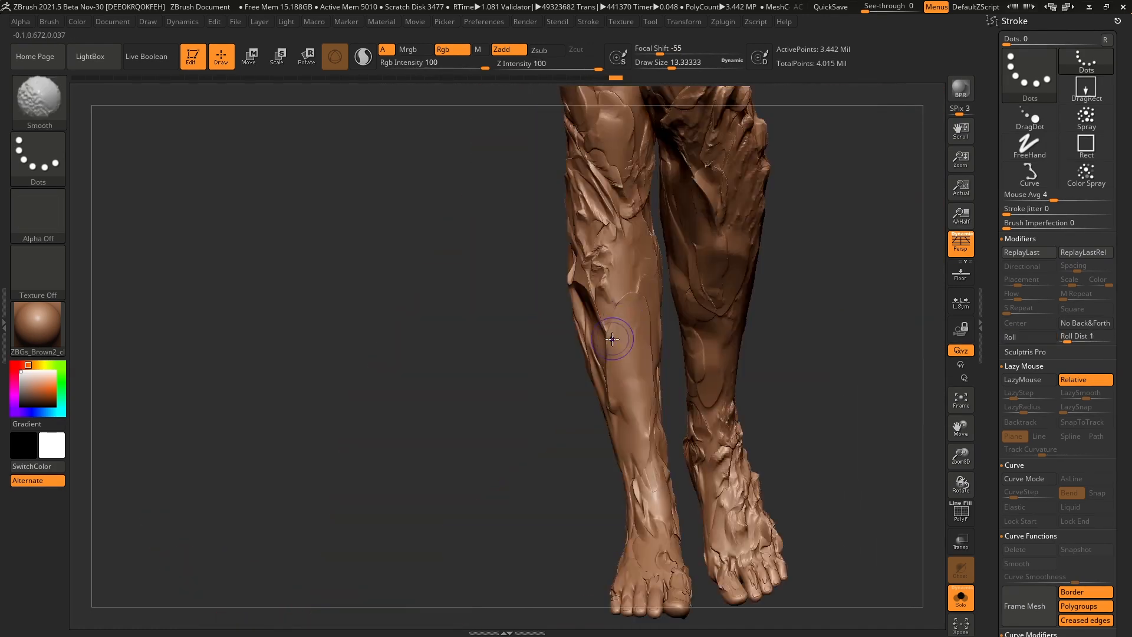
# - Paint Elastic strokes on the forearm of the arm resting on the hip and across the torso
pyautogui.moveTo(614, 390); pyautogui.dragTo(788, 325, button='right')
pyautogui.moveTo(691, 399); pyautogui.dragTo(675, 392, button='right')
pyautogui.moveTo(661, 259)
pyautogui.keyDown('alt'); pyautogui.mouseDown(button='right')
pyautogui.moveTo(662, 377)
pyautogui.moveTo(758, 406)
pyautogui.mouseUp(button='right'); pyautogui.keyUp('alt')
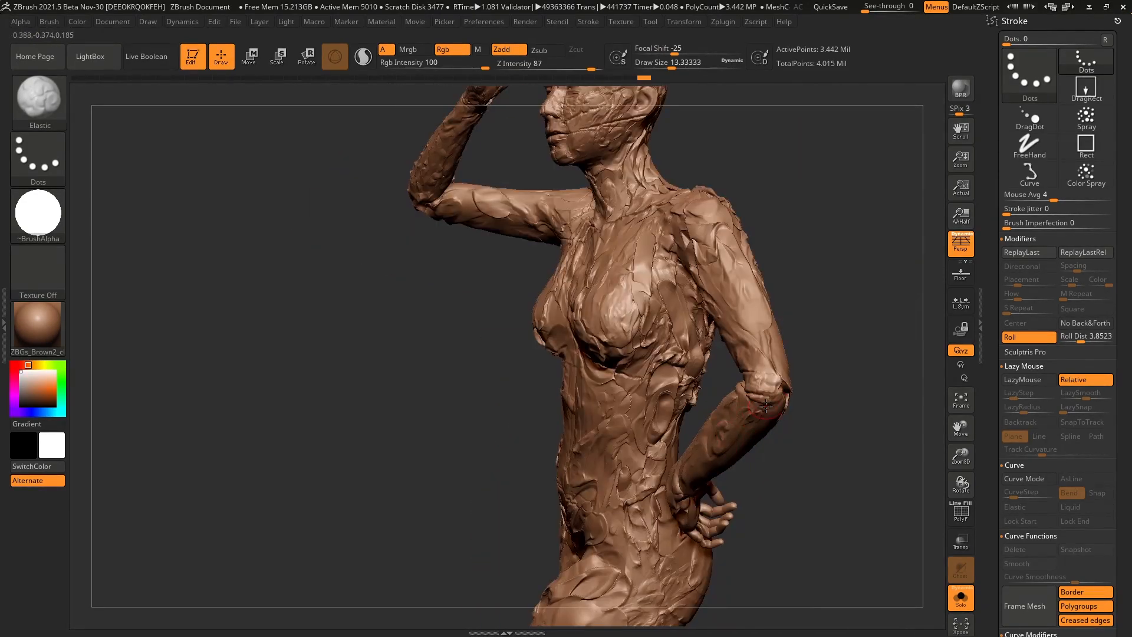
pyautogui.moveTo(752, 422); pyautogui.dragTo(742, 441)
pyautogui.moveTo(742, 441)
pyautogui.keyDown('alt'); pyautogui.mouseDown(button='right')
pyautogui.moveTo(722, 392)
pyautogui.moveTo(742, 376)
pyautogui.mouseUp(button='right'); pyautogui.keyUp('alt')
pyautogui.moveTo(699, 398)
pyautogui.mouseDown()
pyautogui.moveTo(634, 445)
pyautogui.moveTo(713, 347)
pyautogui.moveTo(707, 362)
pyautogui.moveTo(702, 274)
pyautogui.moveTo(679, 211)
pyautogui.moveTo(619, 219)
pyautogui.moveTo(573, 364)
pyautogui.mouseUp()
pyautogui.moveTo(573, 364)
pyautogui.mouseDown()
pyautogui.moveTo(537, 334)
pyautogui.moveTo(519, 409)
pyautogui.moveTo(548, 457)
pyautogui.moveTo(563, 421)
pyautogui.mouseUp()
# - Add more Elastic strokes across the front of the torso and around the shoulder of the lowered arm
pyautogui.moveTo(562, 421); pyautogui.dragTo(595, 394, button='right')
pyautogui.moveTo(548, 348); pyautogui.dragTo(512, 408)
pyautogui.moveTo(548, 349); pyautogui.dragTo(512, 408)
pyautogui.keyDown('alt'); pyautogui.moveTo(618, 338); pyautogui.dragTo(650, 426); pyautogui.keyUp('alt')
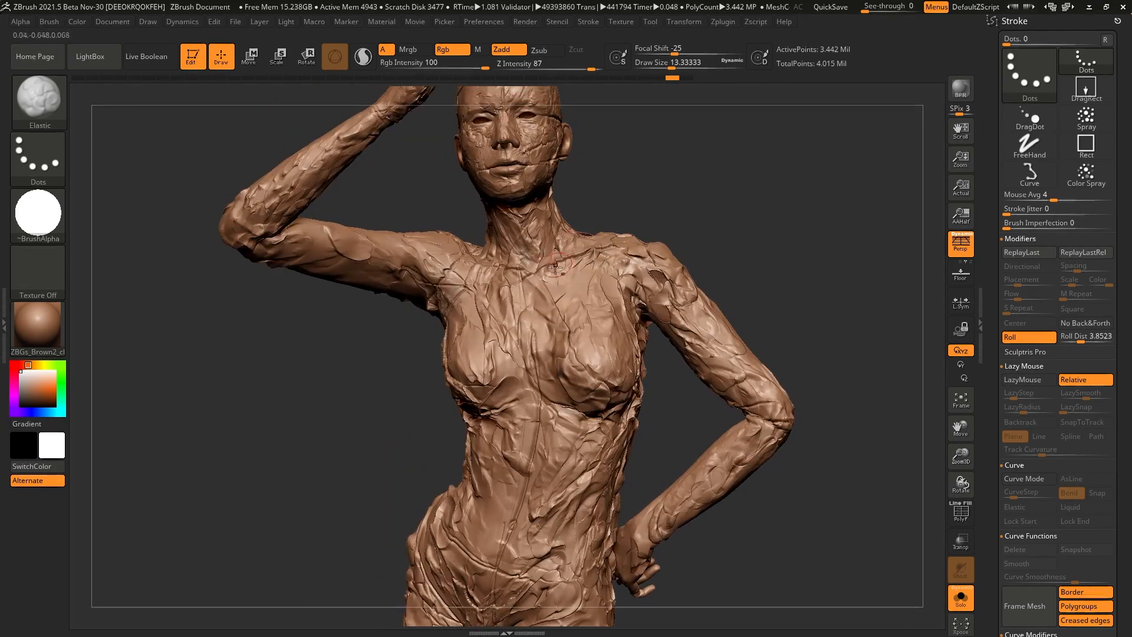
pyautogui.moveTo(652, 264); pyautogui.dragTo(664, 295)
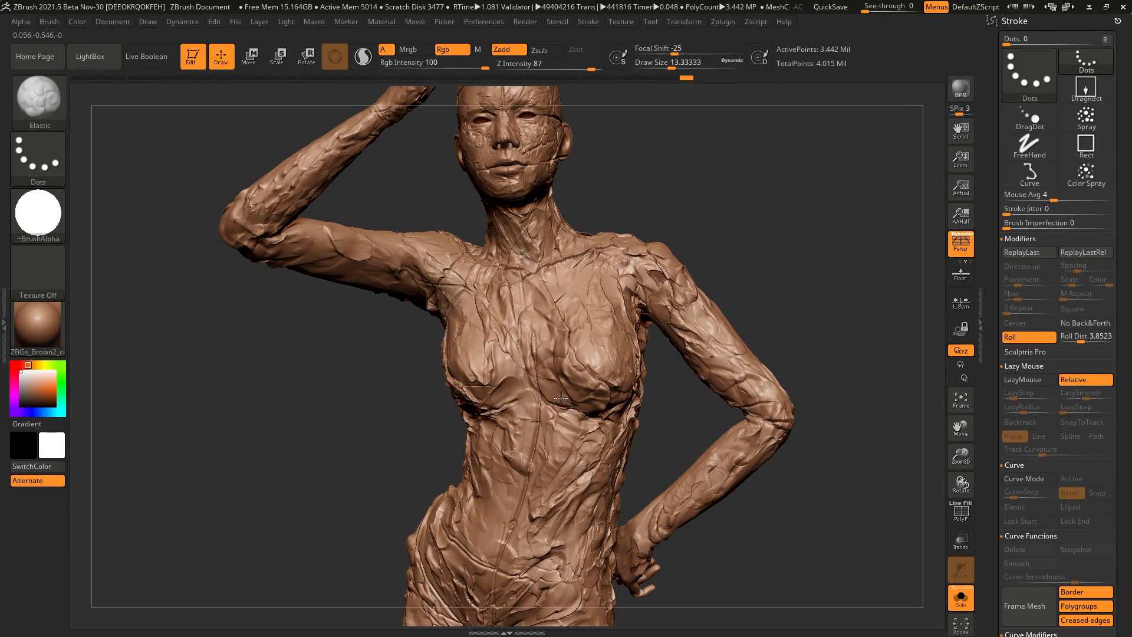
pyautogui.moveTo(614, 448)
pyautogui.keyDown('ctrl'); pyautogui.mouseDown(button='right')
pyautogui.moveTo(621, 420)
pyautogui.moveTo(607, 396)
pyautogui.mouseUp(button='right'); pyautogui.keyUp('ctrl')
pyautogui.moveTo(672, 502)
pyautogui.keyDown('ctrl'); pyautogui.mouseDown(button='right')
pyautogui.moveTo(674, 486)
pyautogui.moveTo(682, 498)
pyautogui.moveTo(655, 449)
pyautogui.moveTo(686, 494)
pyautogui.moveTo(672, 495)
pyautogui.mouseUp(button='right'); pyautogui.keyUp('ctrl')
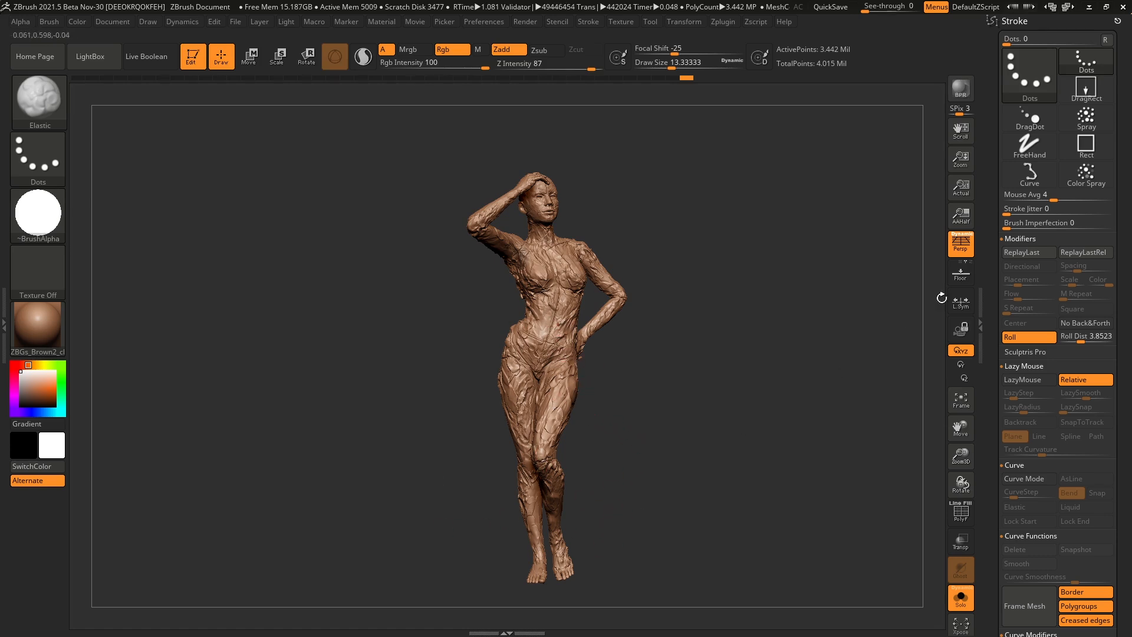
# - Show the figure's subtool list and turn off Solo to display the cloak and hair pieces
pyautogui.click(1049, 21)
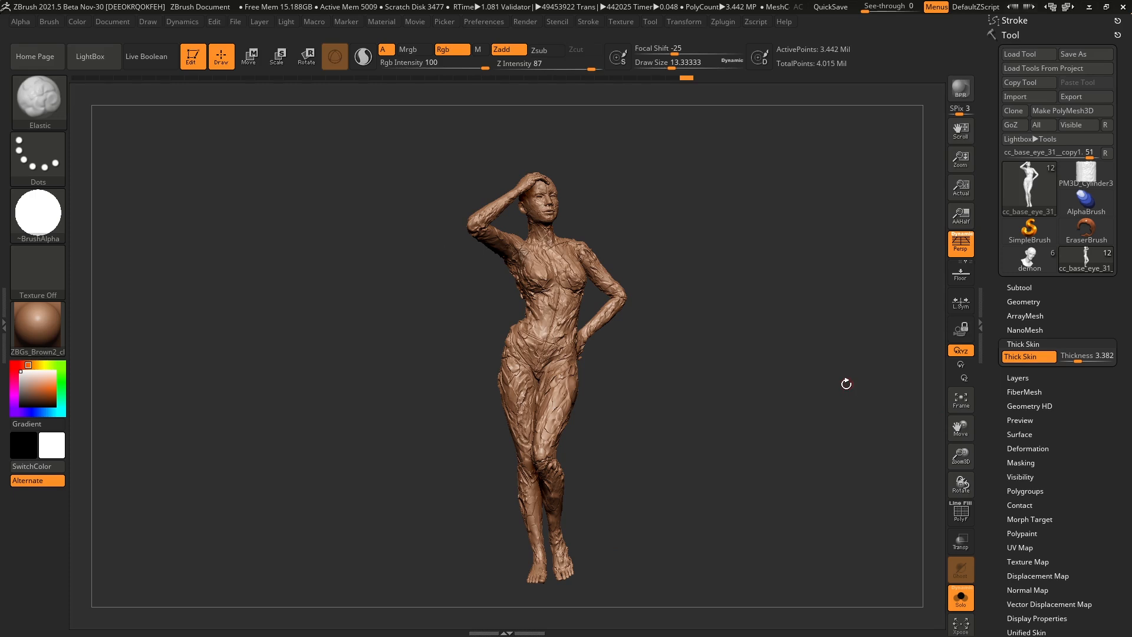
pyautogui.moveTo(702, 352); pyautogui.dragTo(706, 396)
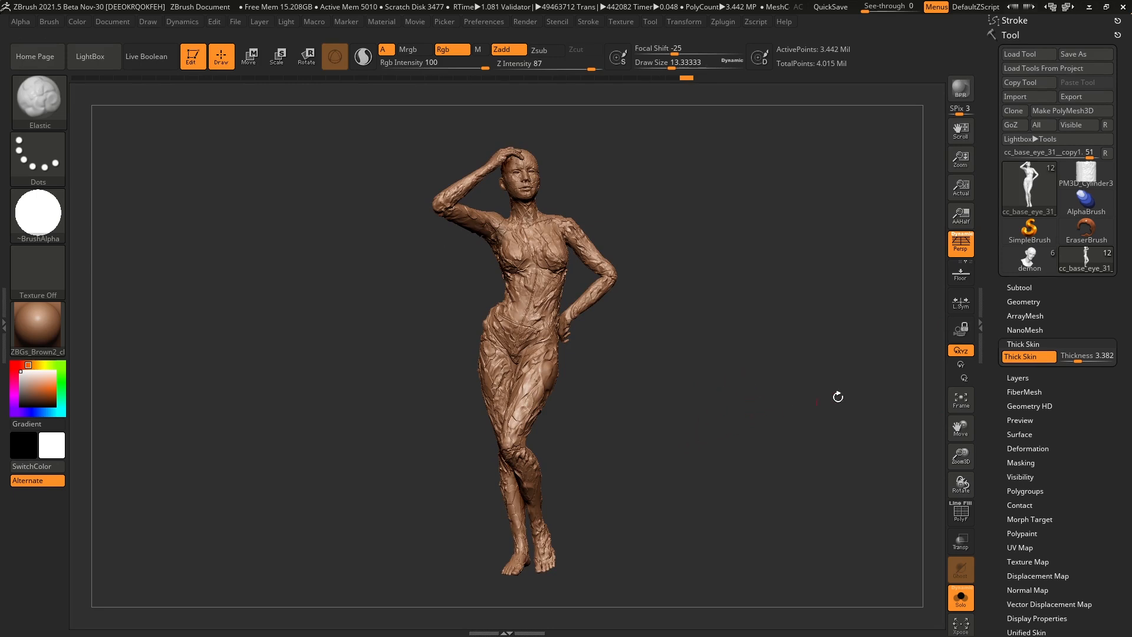
pyautogui.moveTo(1036, 286); pyautogui.dragTo(1036, 279)
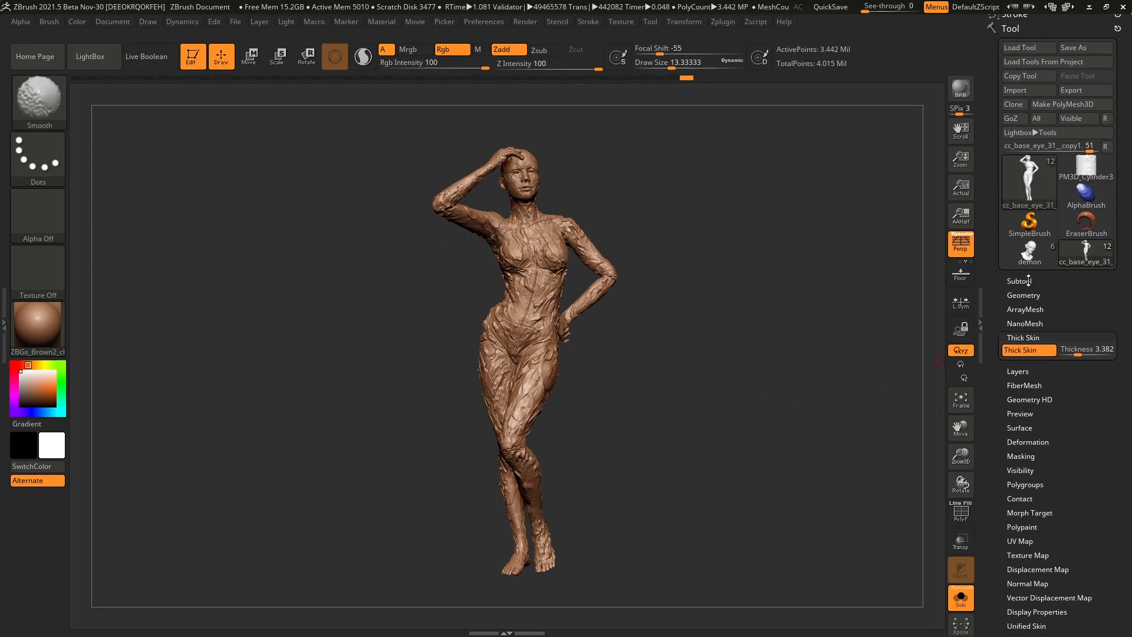
pyautogui.click(1023, 280)
pyautogui.scroll(-5, 992, 449)
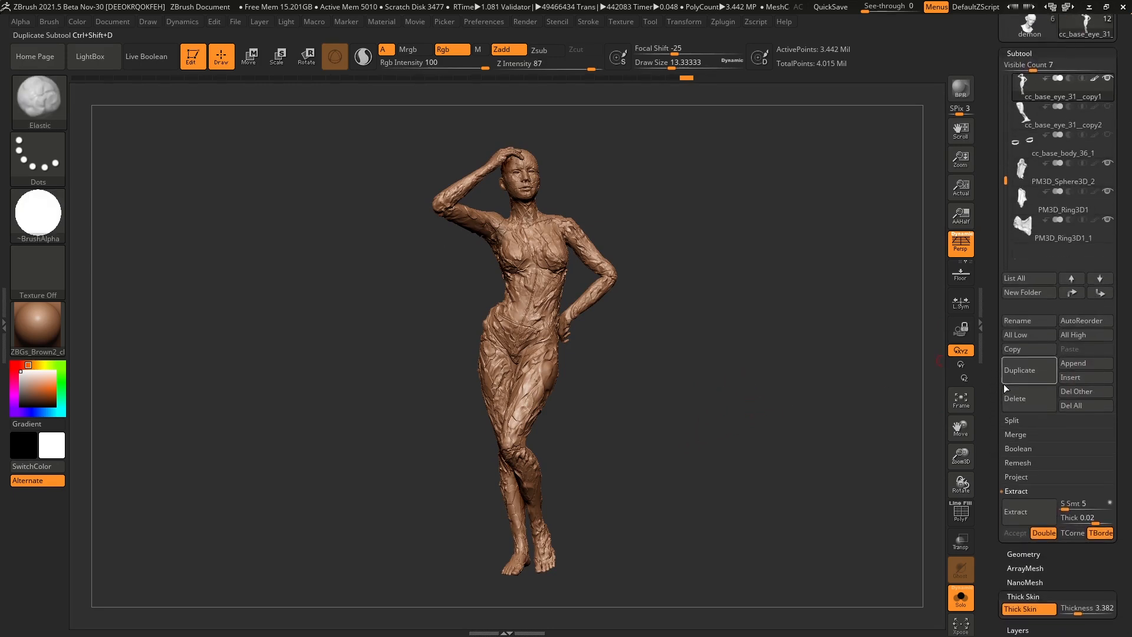
pyautogui.click(960, 598)
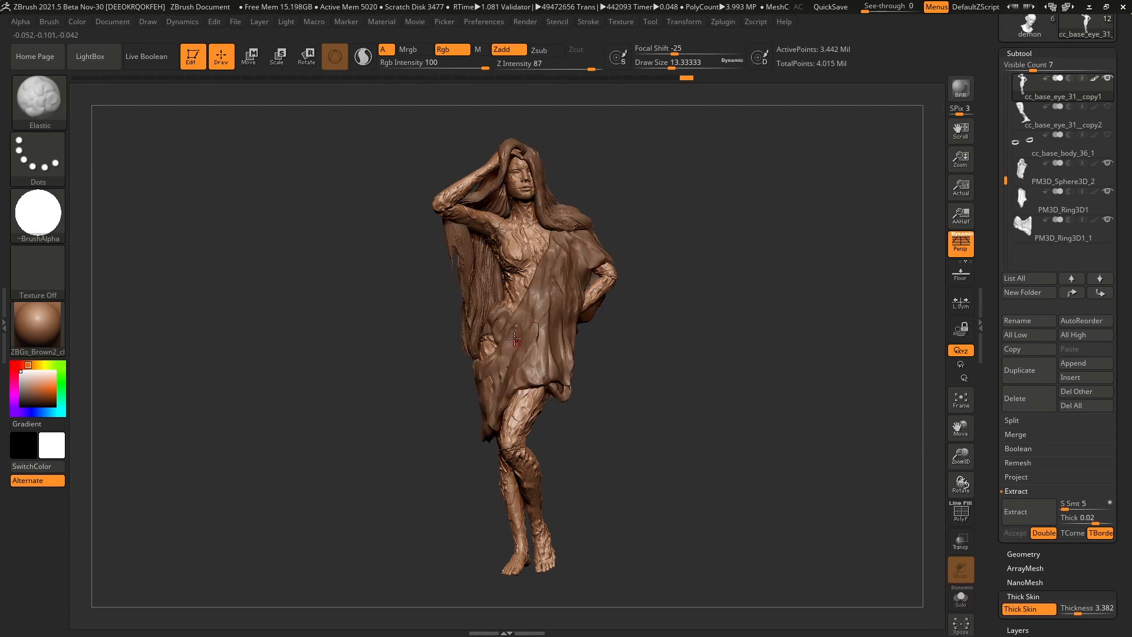
pyautogui.keyDown('alt'); pyautogui.moveTo(584, 283); pyautogui.dragTo(583, 328, button='right'); pyautogui.keyUp('alt')
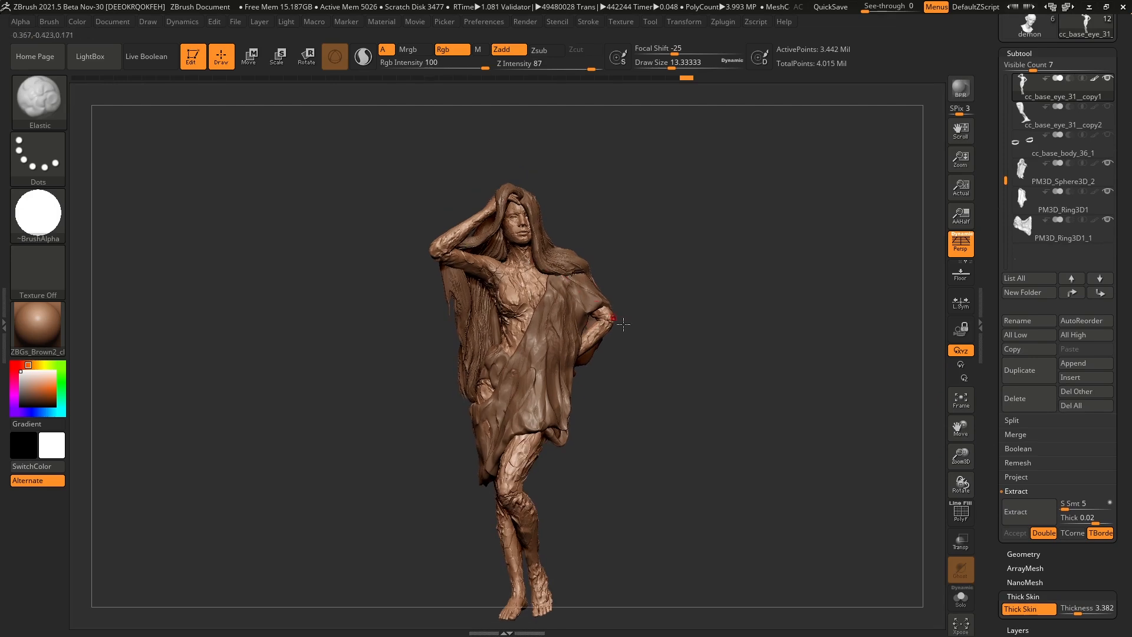
pyautogui.moveTo(739, 451)
pyautogui.mouseDown()
pyautogui.moveTo(726, 466)
pyautogui.moveTo(743, 461)
pyautogui.mouseUp()
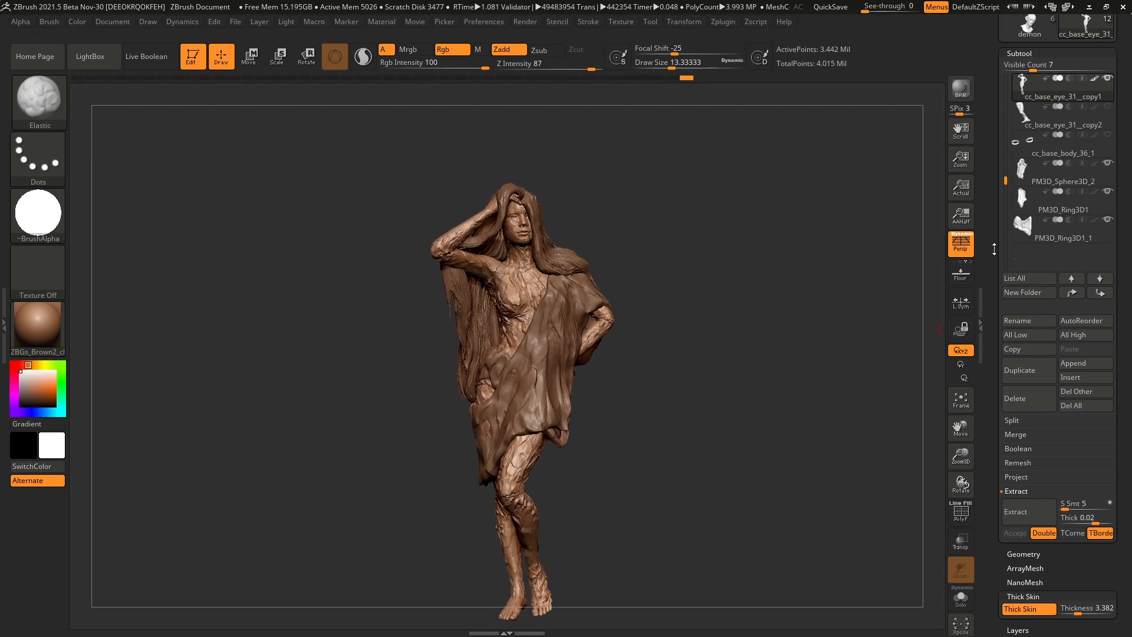
# - Switch to a Sphere3D tool and convert it to a PolyMesh3D
pyautogui.scroll(5, 993, 149)
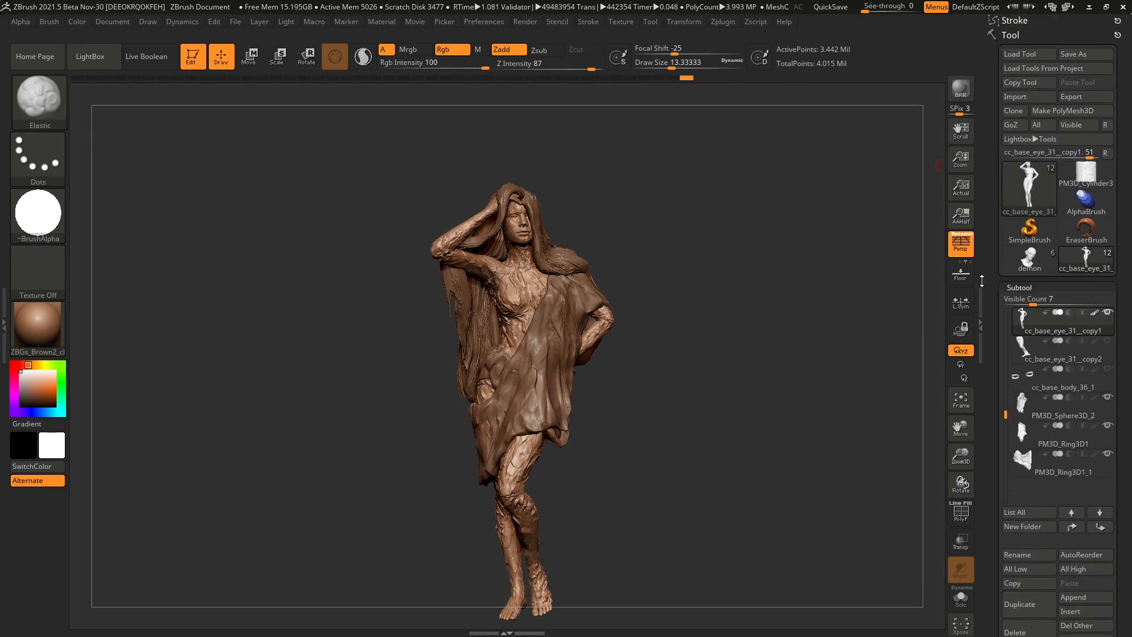
pyautogui.click(1029, 186)
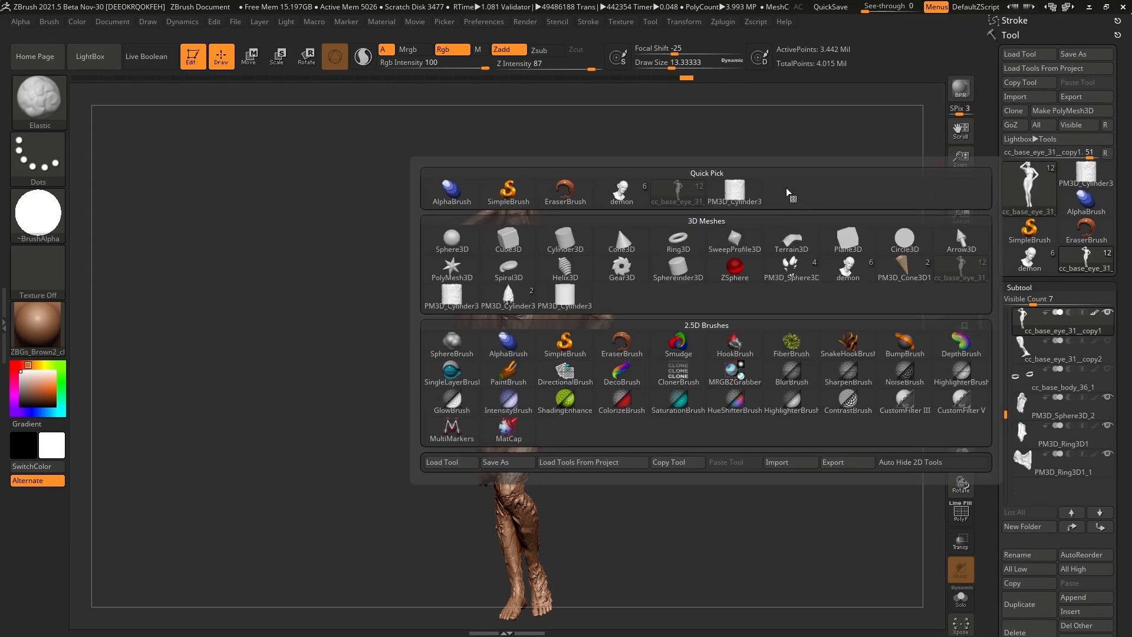
pyautogui.click(452, 239)
pyautogui.keyDown('ctrl'); pyautogui.moveTo(588, 373); pyautogui.dragTo(560, 328, button='right'); pyautogui.keyUp('ctrl')
pyautogui.keyDown('alt'); pyautogui.moveTo(634, 414); pyautogui.dragTo(631, 370, button='right'); pyautogui.keyUp('alt')
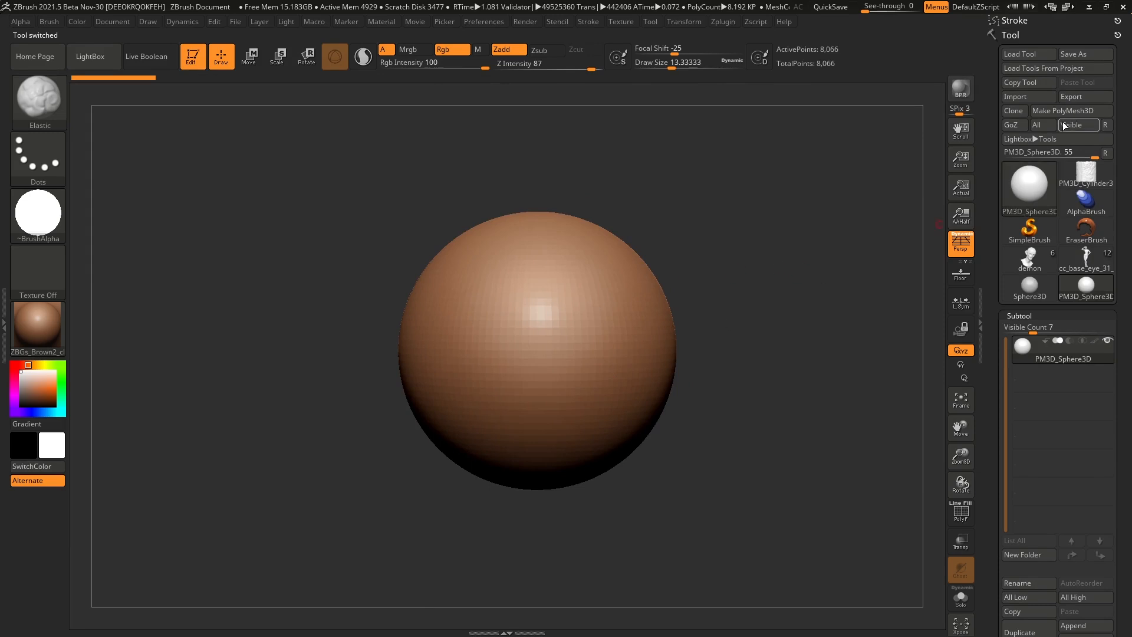
# - Apply DynaMesh to the sphere at resolution 128
pyautogui.scroll(-8, 996, 345)
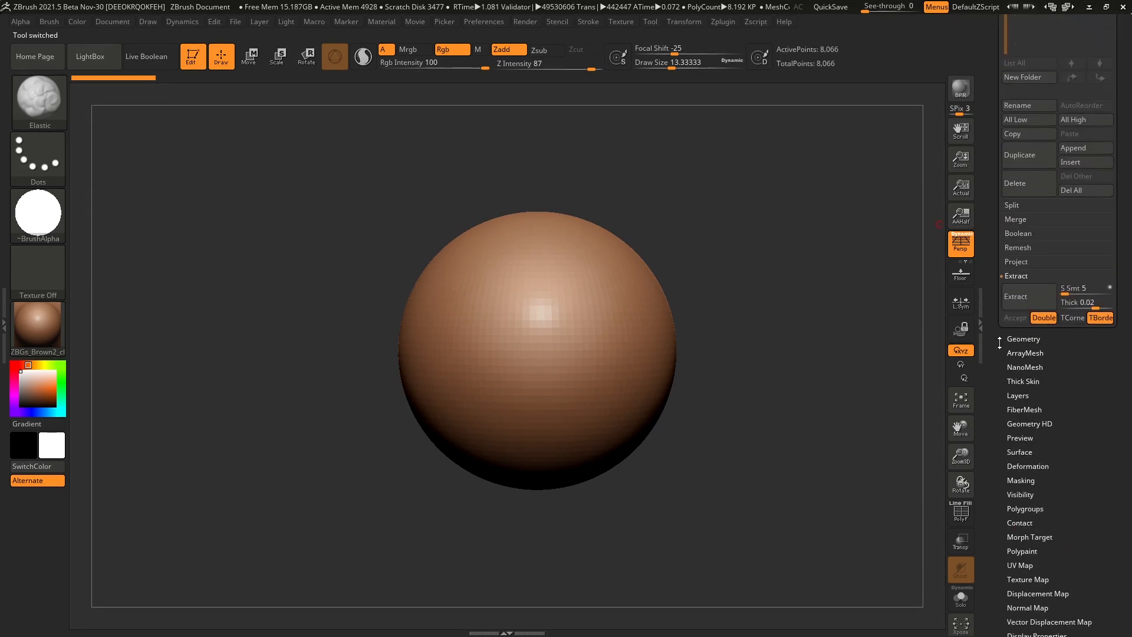
pyautogui.click(1024, 339)
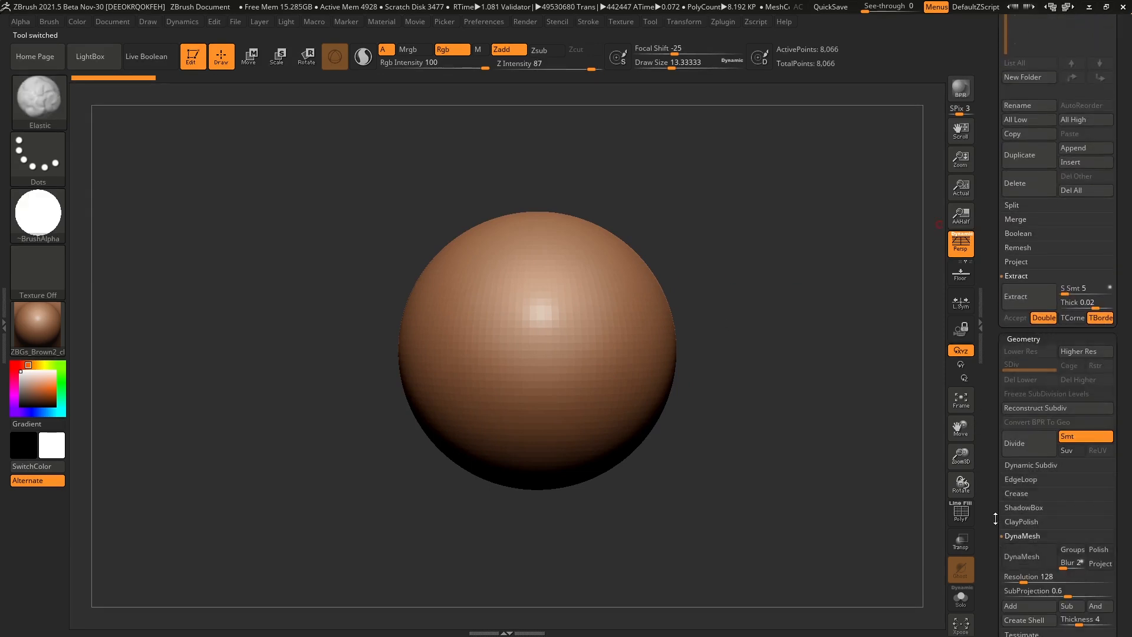
pyautogui.scroll(-2, 1008, 463)
pyautogui.click(1008, 464)
# - Set Draw Size to about 172, turn on Thick Skin for the sphere and try an Elastic stroke on it
pyautogui.press('space')
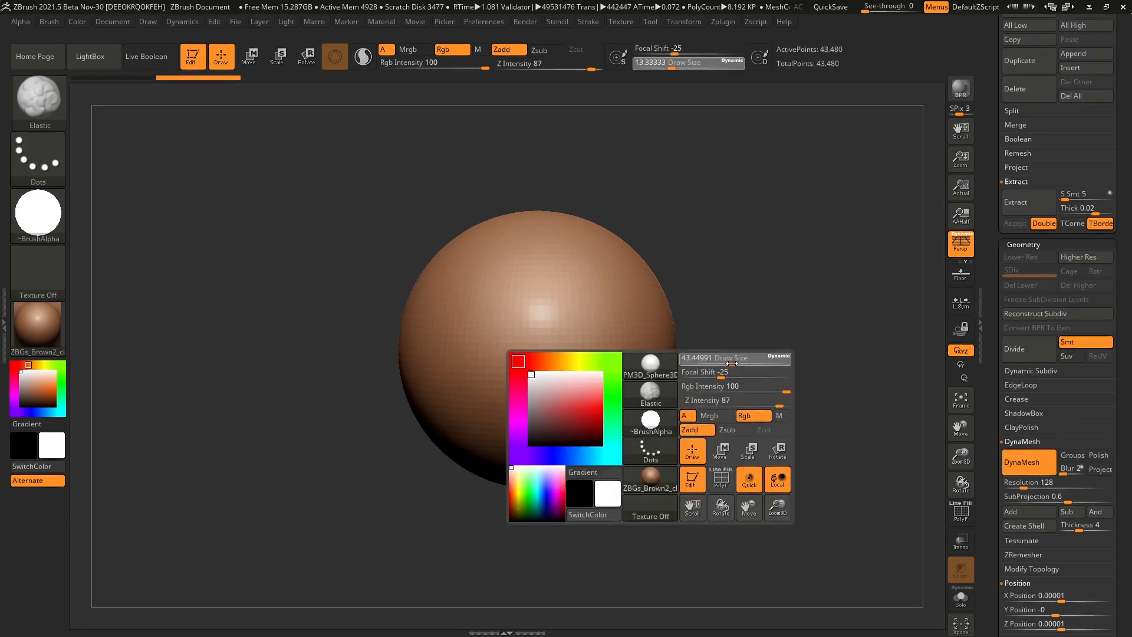
pyautogui.moveTo(753, 365); pyautogui.dragTo(744, 365)
pyautogui.scroll(-6, 1047, 327)
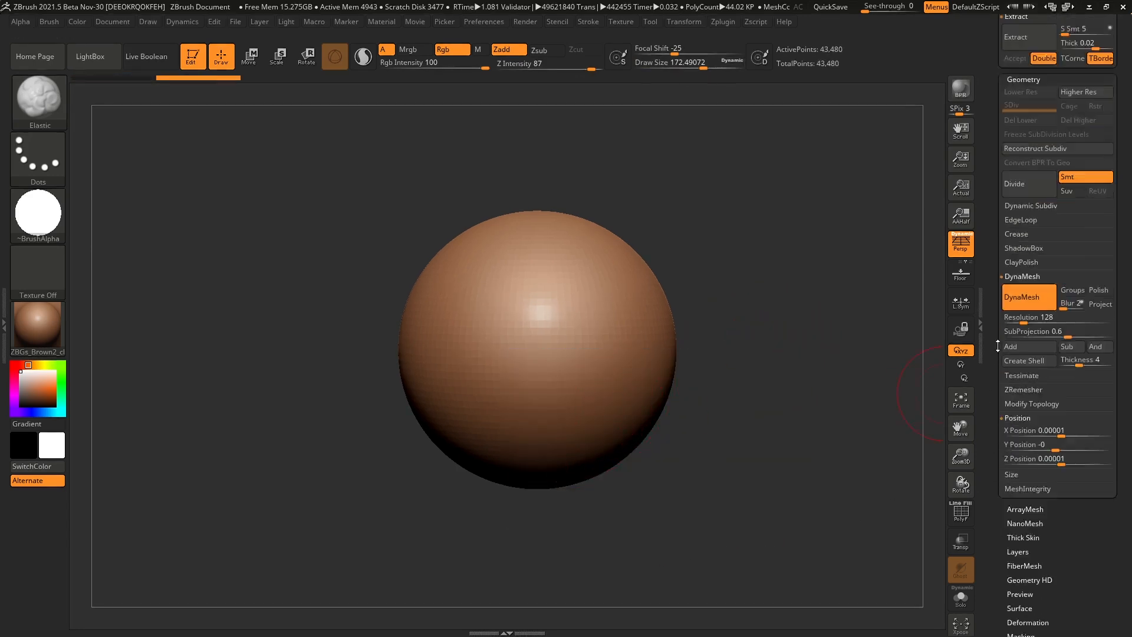
pyautogui.click(1023, 344)
pyautogui.moveTo(569, 365)
pyautogui.mouseDown()
pyautogui.moveTo(519, 404)
pyautogui.moveTo(546, 253)
pyautogui.moveTo(540, 345)
pyautogui.moveTo(595, 377)
pyautogui.moveTo(536, 329)
pyautogui.moveTo(472, 348)
pyautogui.moveTo(506, 334)
pyautogui.moveTo(608, 346)
pyautogui.moveTo(645, 379)
pyautogui.moveTo(640, 402)
pyautogui.mouseUp()
pyautogui.hotkey('ctrl', 'z')
# - Set Thick Skin's Thickness to about 51 and cover the front of the sphere with Elastic strokes
pyautogui.moveTo(1084, 357); pyautogui.dragTo(1088, 357)
pyautogui.moveTo(607, 337)
pyautogui.mouseDown()
pyautogui.moveTo(613, 365)
pyautogui.moveTo(489, 448)
pyautogui.moveTo(530, 283)
pyautogui.moveTo(430, 357)
pyautogui.moveTo(531, 230)
pyautogui.moveTo(566, 425)
pyautogui.moveTo(631, 330)
pyautogui.moveTo(649, 370)
pyautogui.moveTo(613, 437)
pyautogui.moveTo(560, 425)
pyautogui.moveTo(508, 349)
pyautogui.moveTo(454, 330)
pyautogui.moveTo(424, 271)
pyautogui.moveTo(471, 236)
pyautogui.moveTo(511, 307)
pyautogui.moveTo(590, 247)
pyautogui.moveTo(625, 295)
pyautogui.moveTo(642, 377)
pyautogui.moveTo(626, 403)
pyautogui.moveTo(583, 406)
pyautogui.moveTo(536, 365)
pyautogui.moveTo(513, 301)
pyautogui.moveTo(524, 271)
pyautogui.moveTo(448, 283)
pyautogui.moveTo(436, 307)
pyautogui.moveTo(471, 253)
pyautogui.moveTo(542, 211)
pyautogui.moveTo(549, 259)
pyautogui.moveTo(588, 329)
pyautogui.moveTo(646, 312)
pyautogui.moveTo(639, 403)
pyautogui.mouseUp()
pyautogui.moveTo(713, 412); pyautogui.dragTo(741, 398)
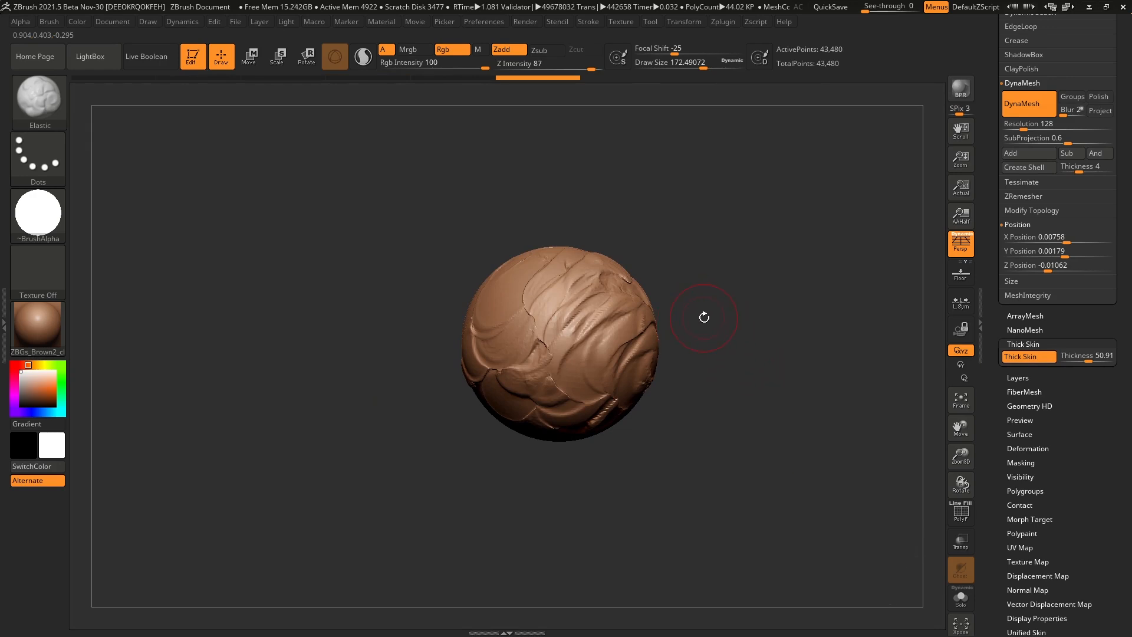
pyautogui.moveTo(704, 301)
pyautogui.mouseDown()
pyautogui.moveTo(717, 293)
pyautogui.moveTo(725, 318)
pyautogui.mouseUp()
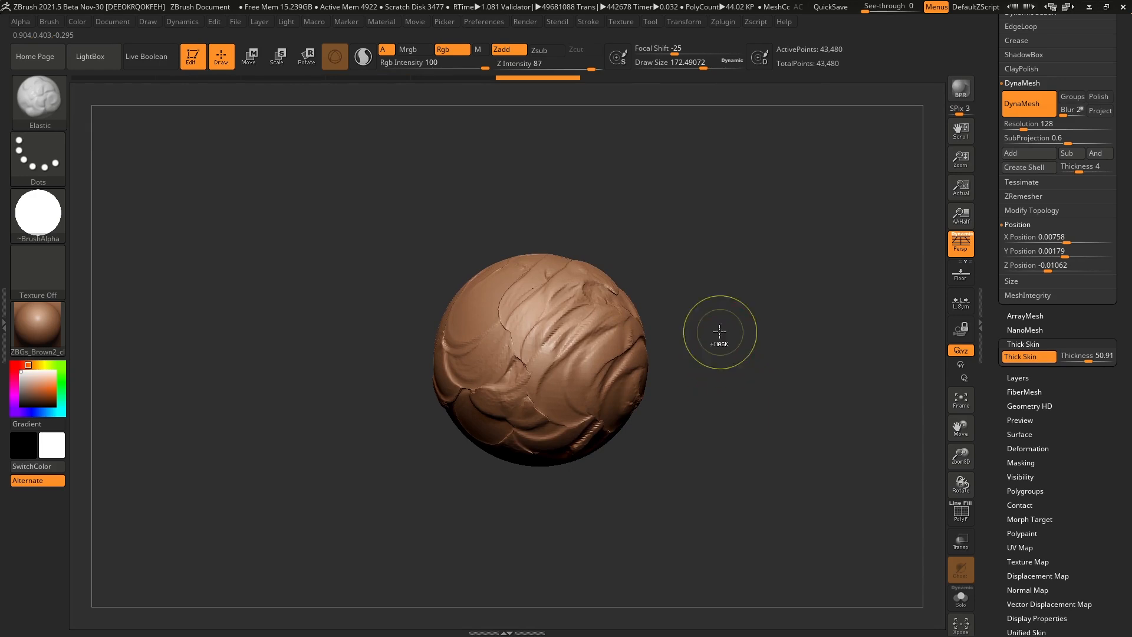
# - Undo the Thickness change and all Elastic strokes on the sphere
pyautogui.hotkey('ctrl', 'z')
pyautogui.hotkey('ctrl', 'z')
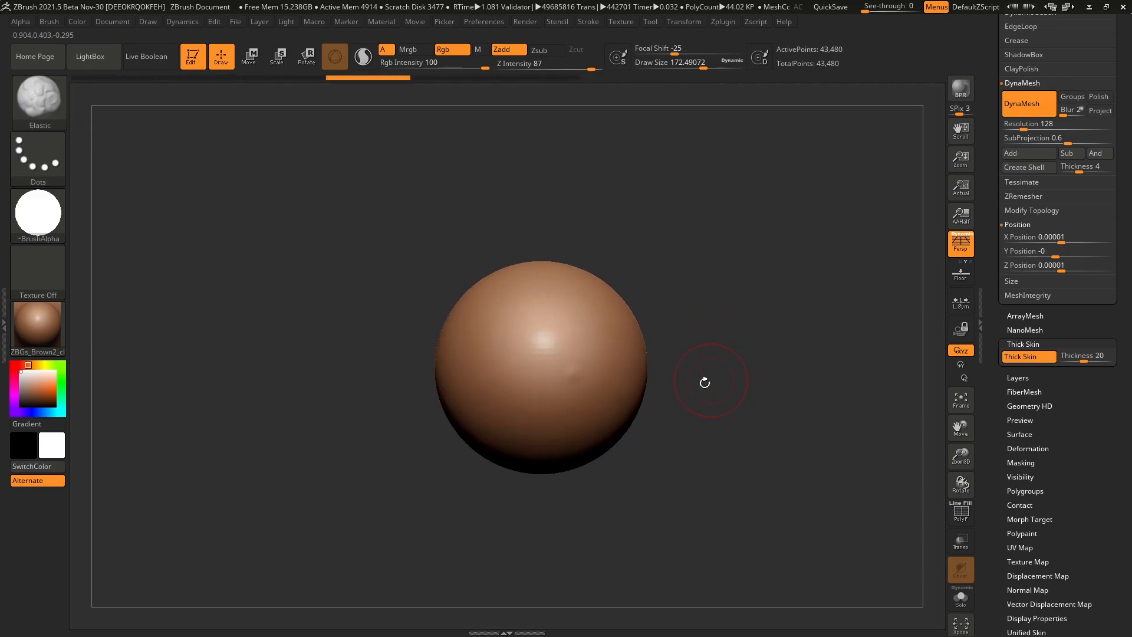
pyautogui.hotkey('ctrl', 'z')
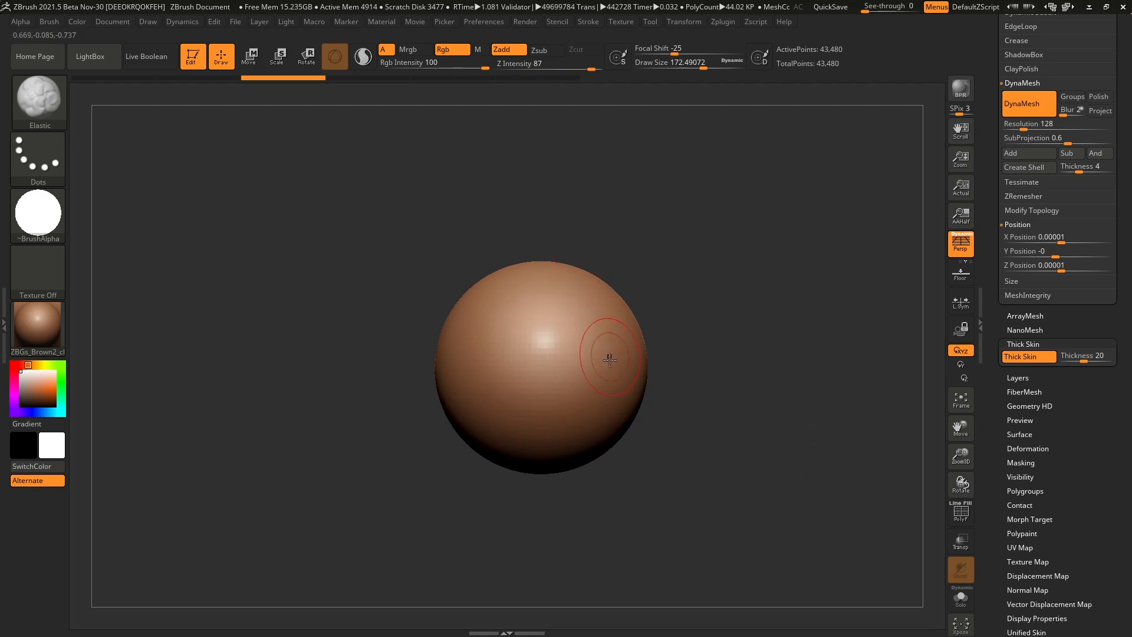
pyautogui.keyDown('alt'); pyautogui.moveTo(702, 367); pyautogui.dragTo(693, 376); pyautogui.keyUp('alt')
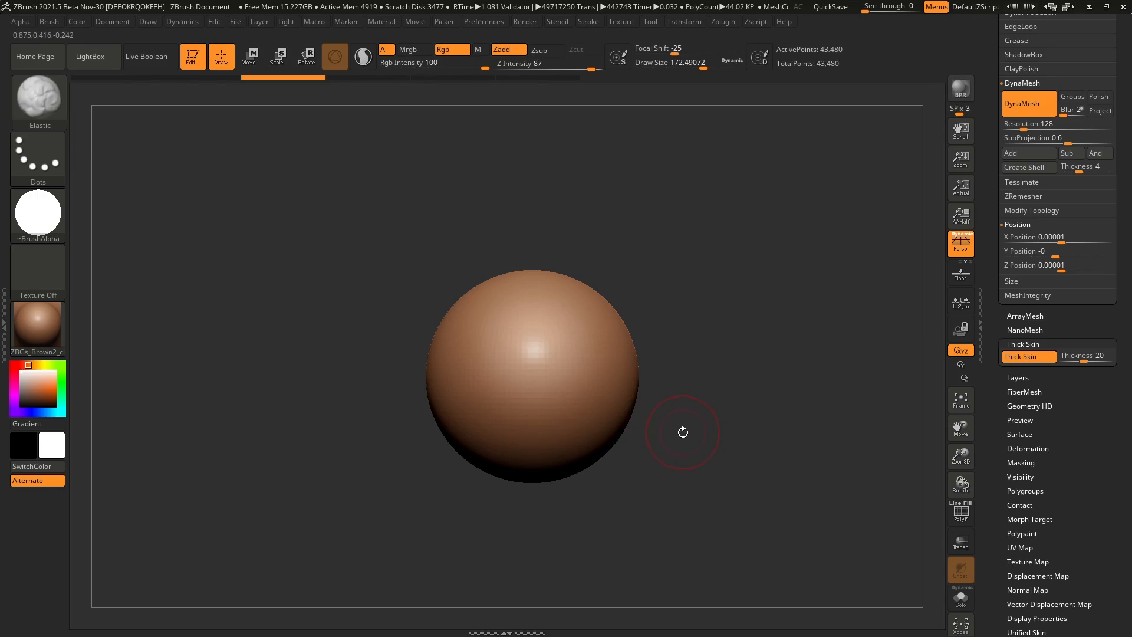
pyautogui.keyDown('alt'); pyautogui.moveTo(730, 394); pyautogui.dragTo(719, 404); pyautogui.keyUp('alt')
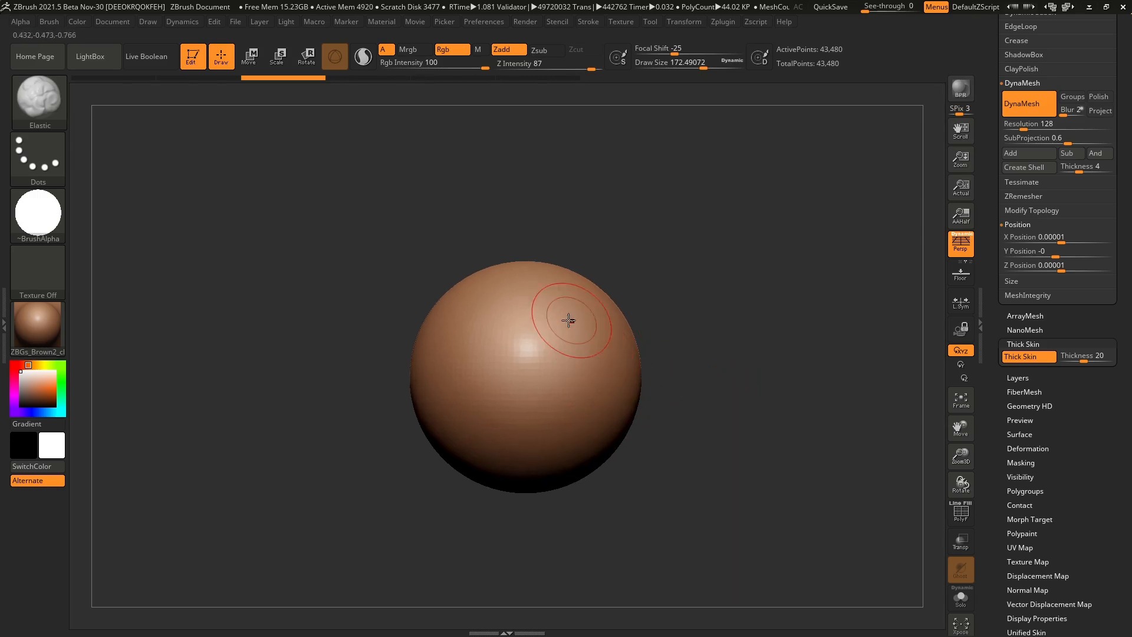
# - Turn off Thick Skin on the sphere
pyautogui.moveTo(996, 330); pyautogui.dragTo(997, 517)
pyautogui.click(1018, 73)
pyautogui.moveTo(989, 118); pyautogui.dragTo(1041, 354)
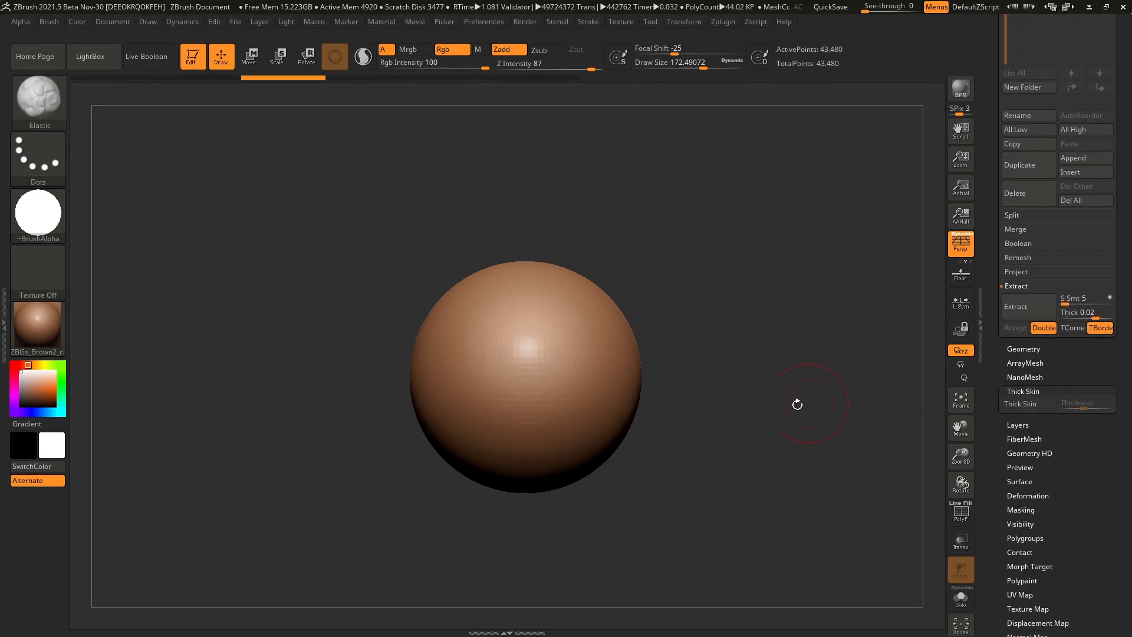
# - Paint an oval mask on the front of the sphere and return to its subtool list
pyautogui.keyDown('alt'); pyautogui.moveTo(738, 377); pyautogui.dragTo(726, 372); pyautogui.keyUp('alt')
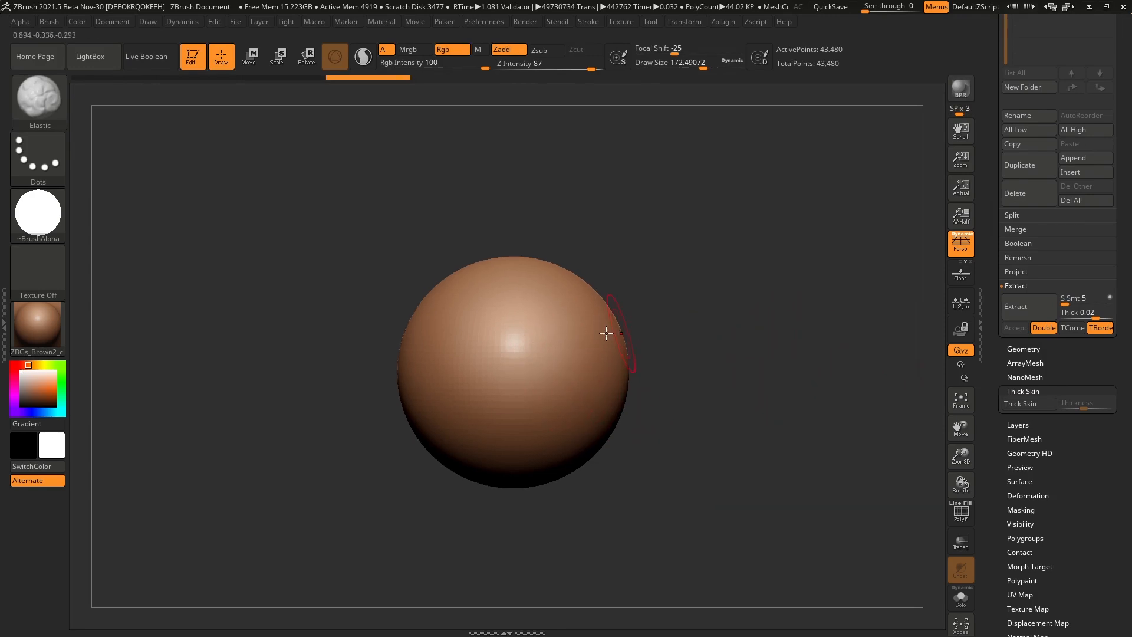
pyautogui.moveTo(528, 323)
pyautogui.keyDown('ctrl'); pyautogui.mouseDown()
pyautogui.moveTo(511, 336)
pyautogui.moveTo(528, 321)
pyautogui.moveTo(532, 343)
pyautogui.moveTo(512, 346)
pyautogui.moveTo(531, 315)
pyautogui.moveTo(539, 318)
pyautogui.moveTo(507, 336)
pyautogui.mouseUp(); pyautogui.keyUp('ctrl')
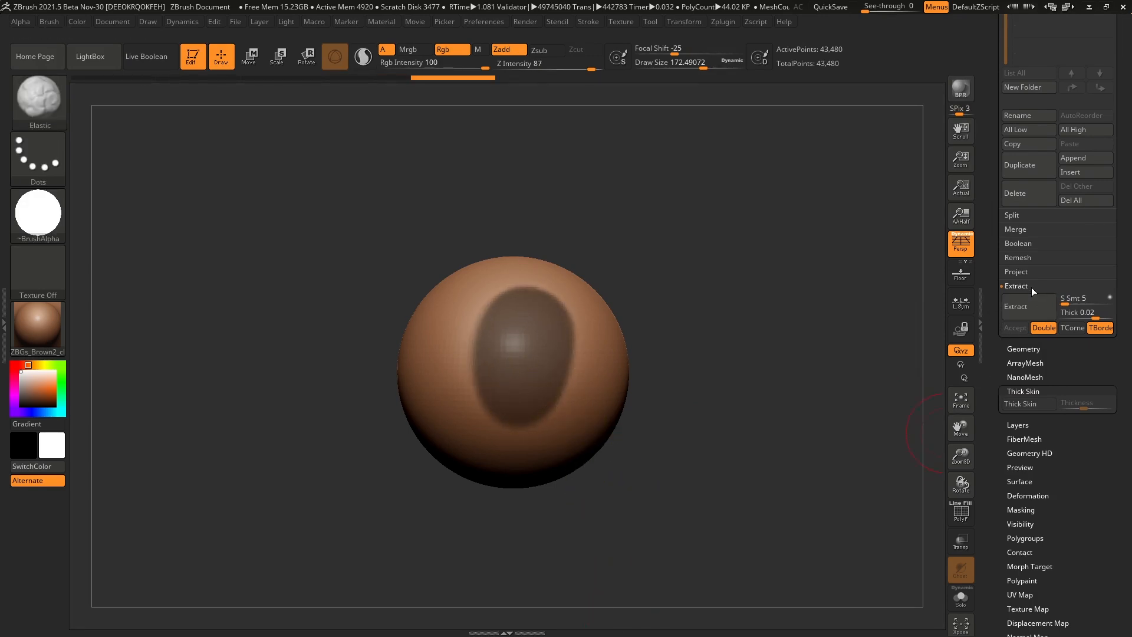
pyautogui.moveTo(993, 289); pyautogui.dragTo(991, 378)
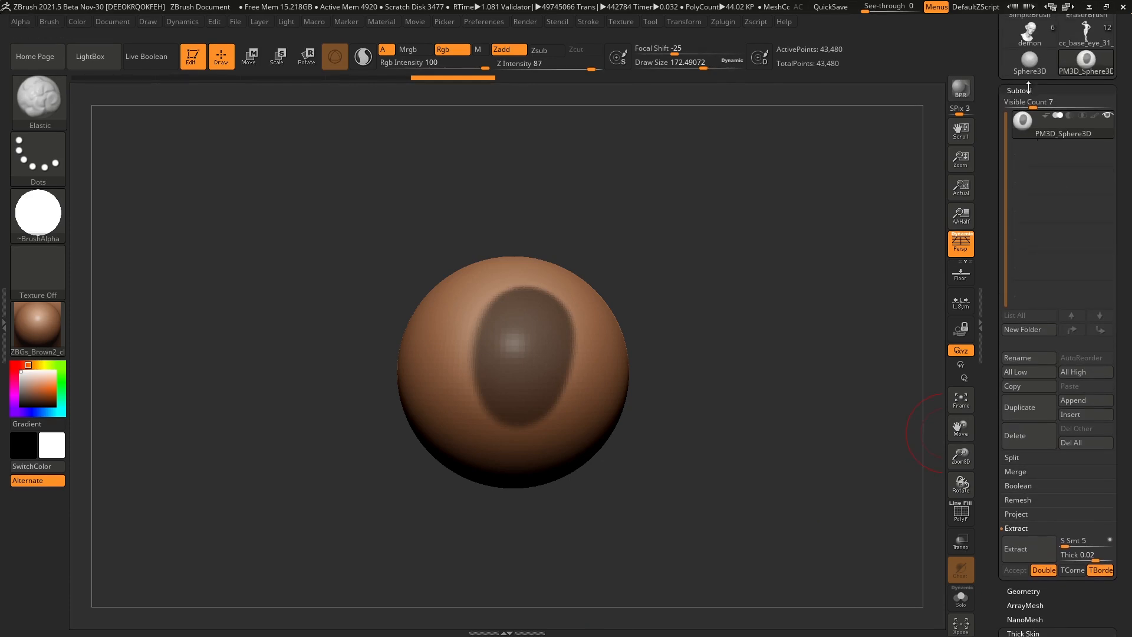
# - Preview an extraction of the sphere's masked oval at a thickness of 0.02 and look at it from the side
pyautogui.moveTo(995, 202); pyautogui.dragTo(994, 115)
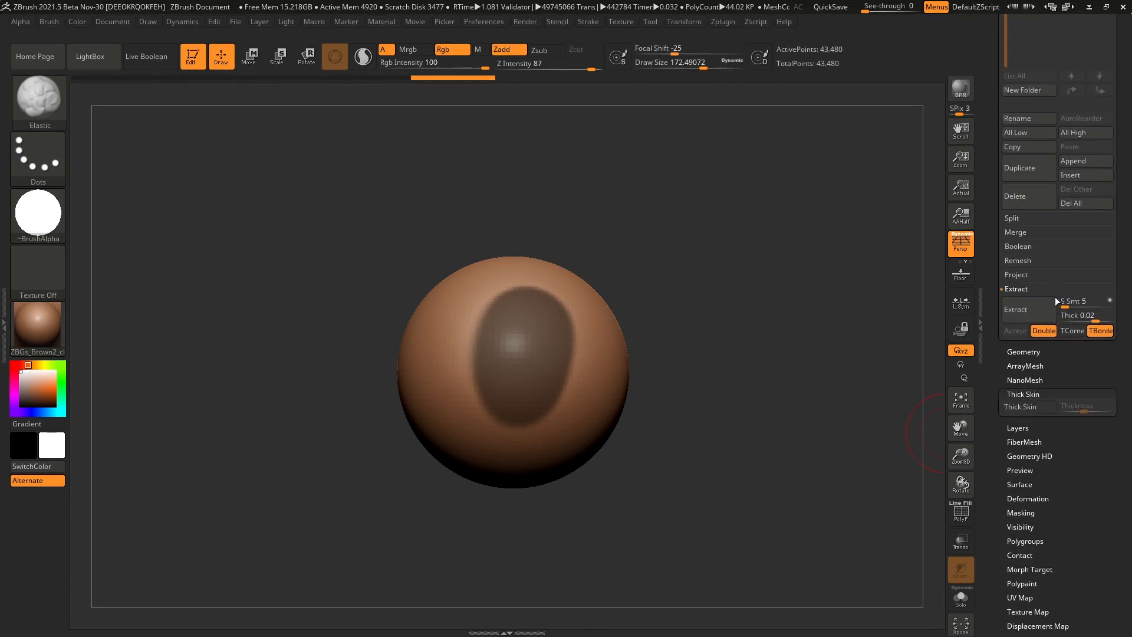
pyautogui.click(1028, 310)
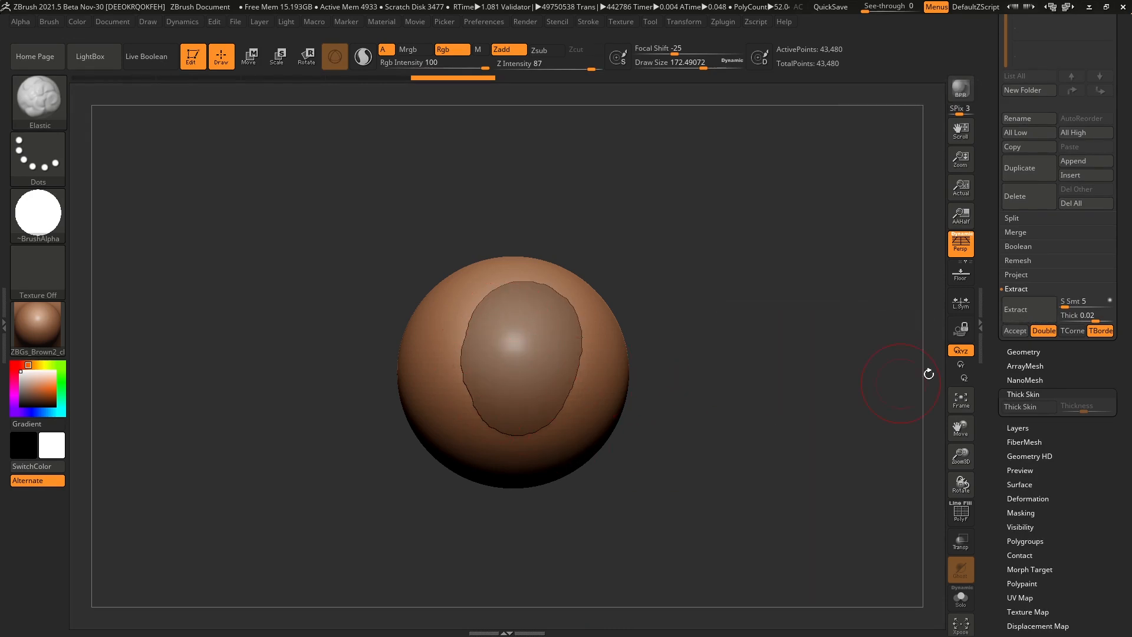
pyautogui.moveTo(660, 353); pyautogui.dragTo(824, 338)
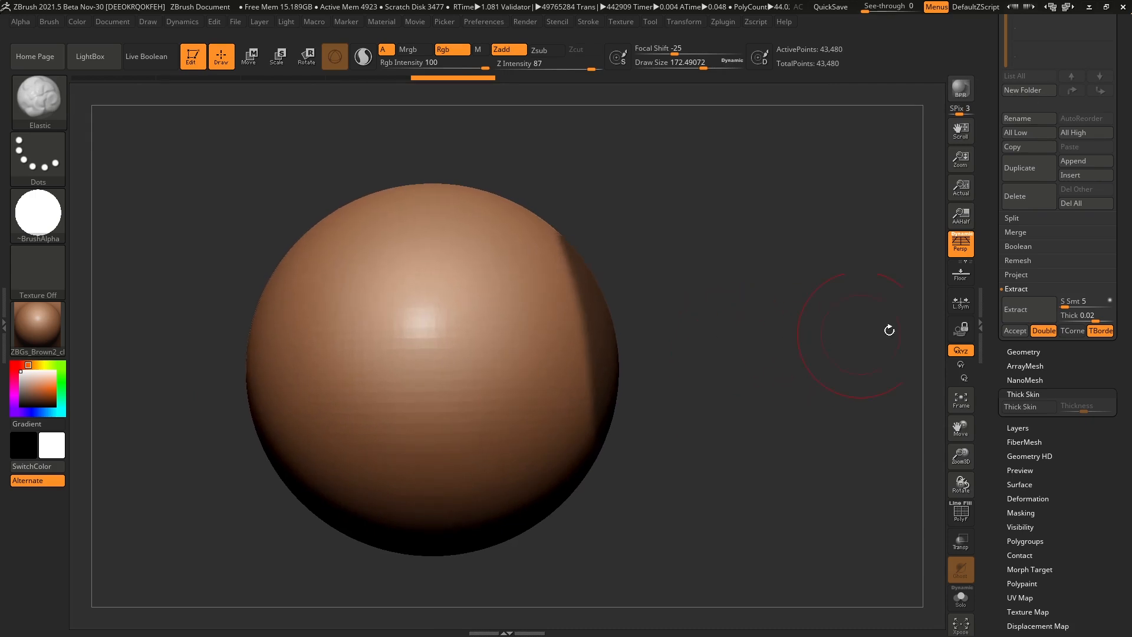
pyautogui.click(1034, 315)
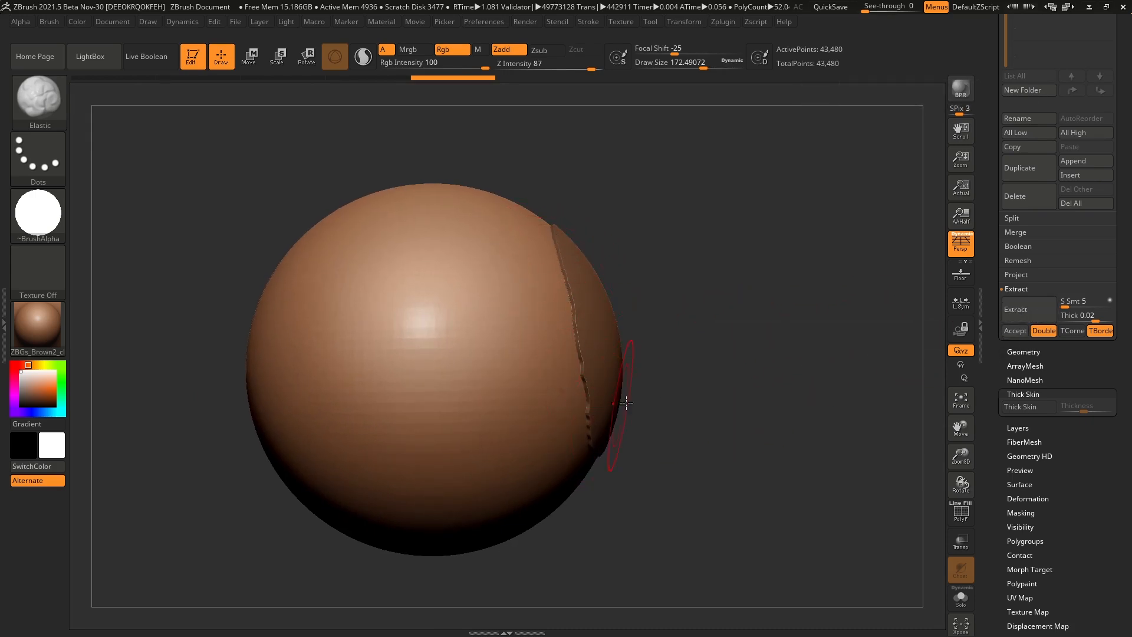
# - Extract the masked oval with a thickness of about 0.1 and accept it as a new subtool
pyautogui.click(1029, 312)
pyautogui.moveTo(1094, 319); pyautogui.dragTo(1097, 320)
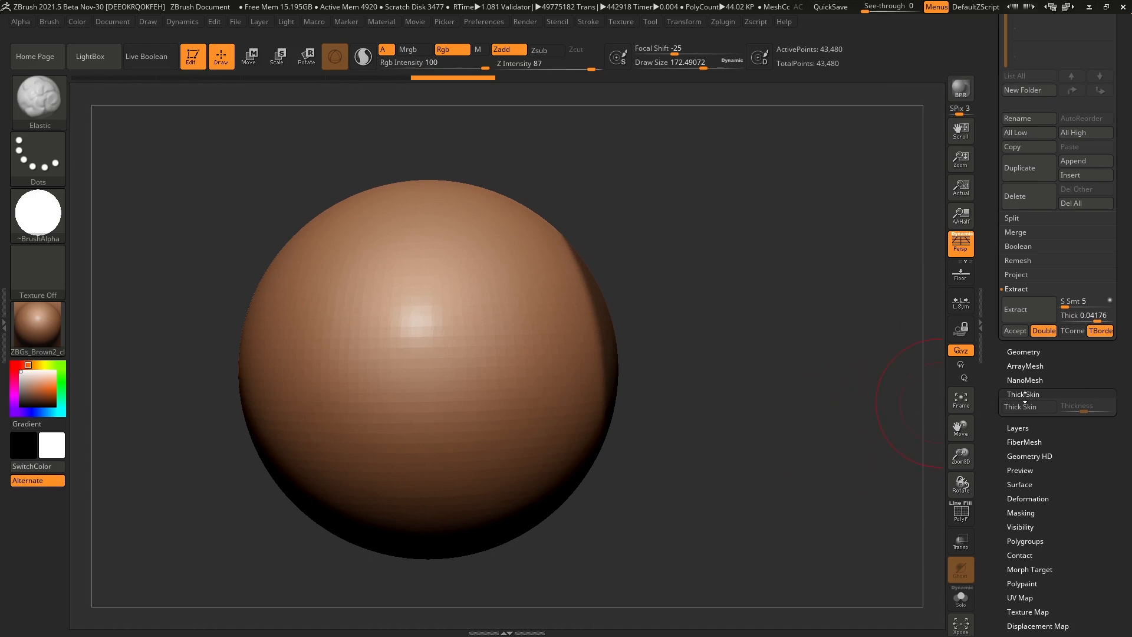
pyautogui.moveTo(1095, 317); pyautogui.dragTo(1099, 318)
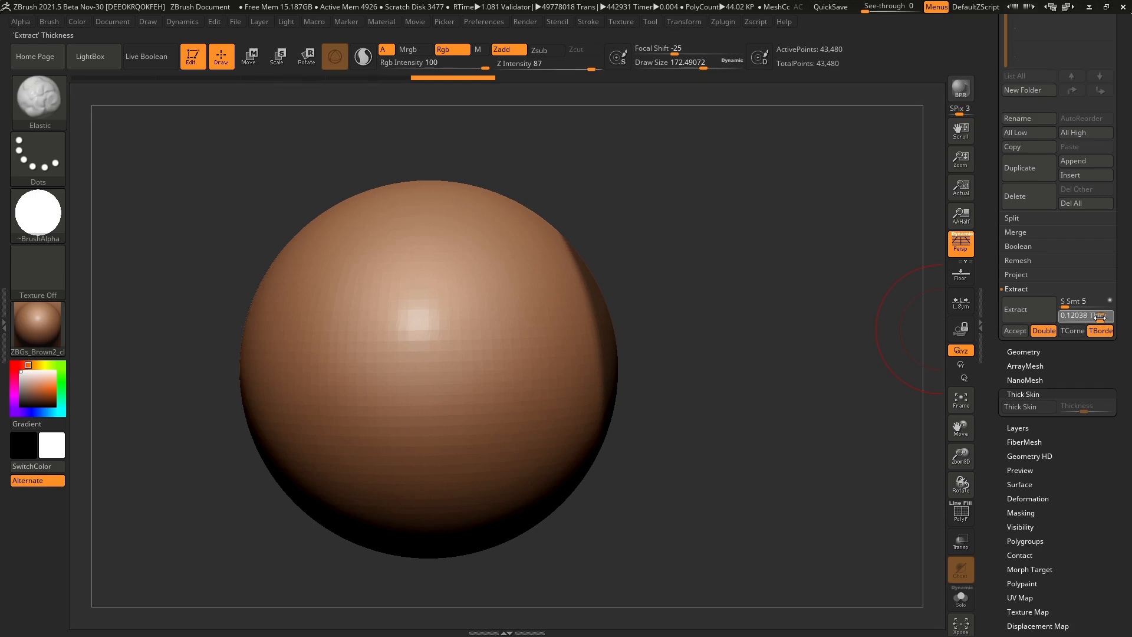
pyautogui.click(1025, 313)
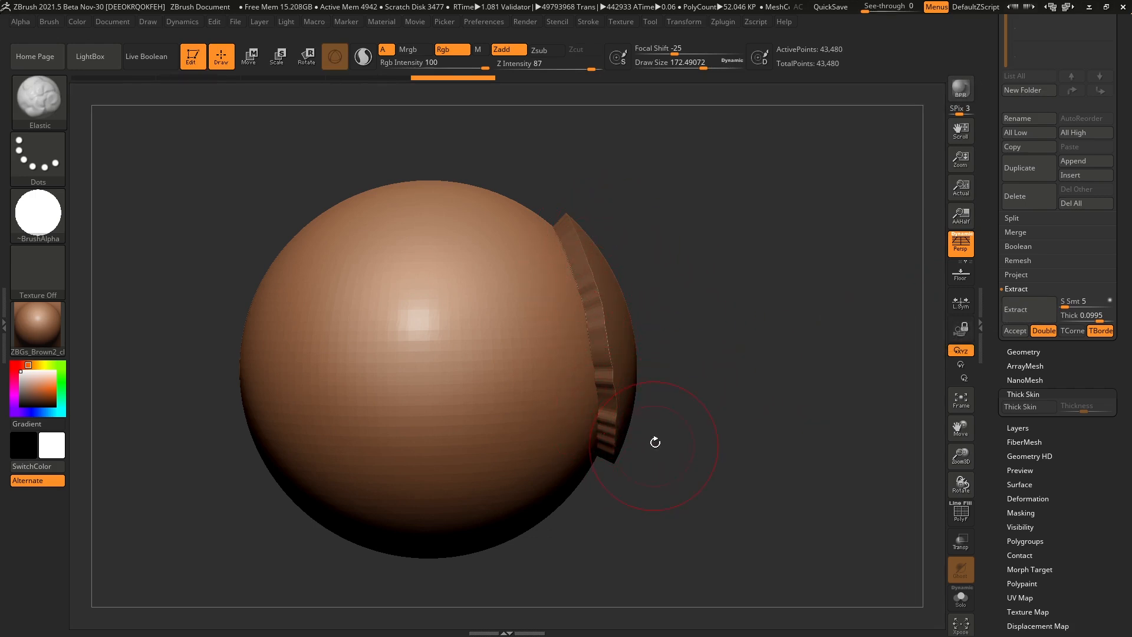
pyautogui.click(1019, 332)
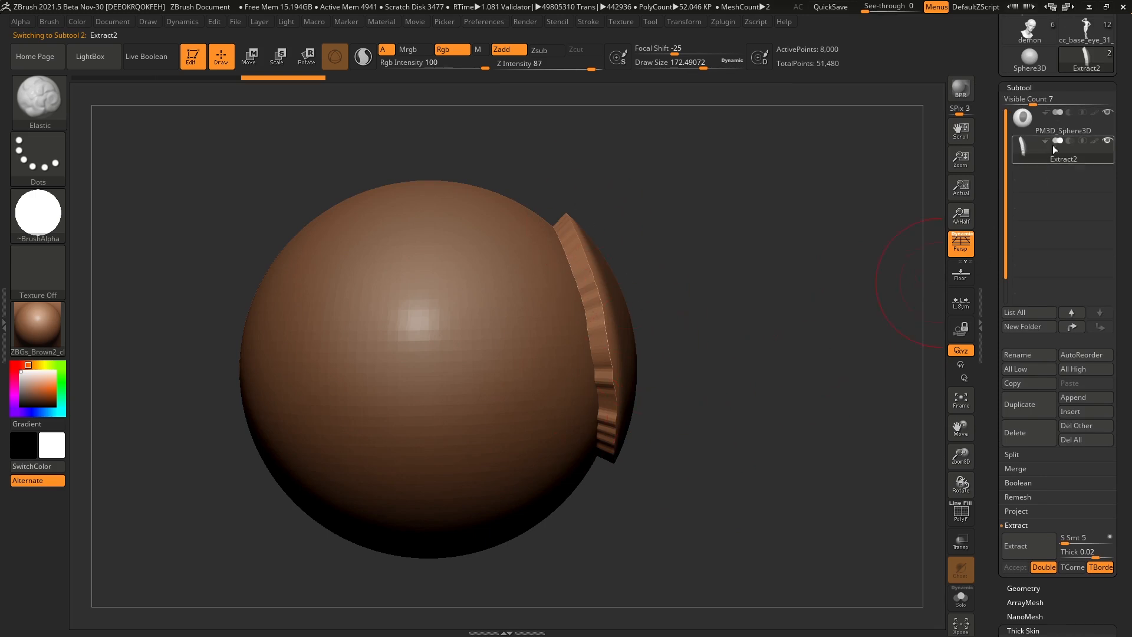
# - Clear the mask on the extracted piece and inspect it in isolation with its polyframe shown
pyautogui.moveTo(840, 290); pyautogui.dragTo(745, 400)
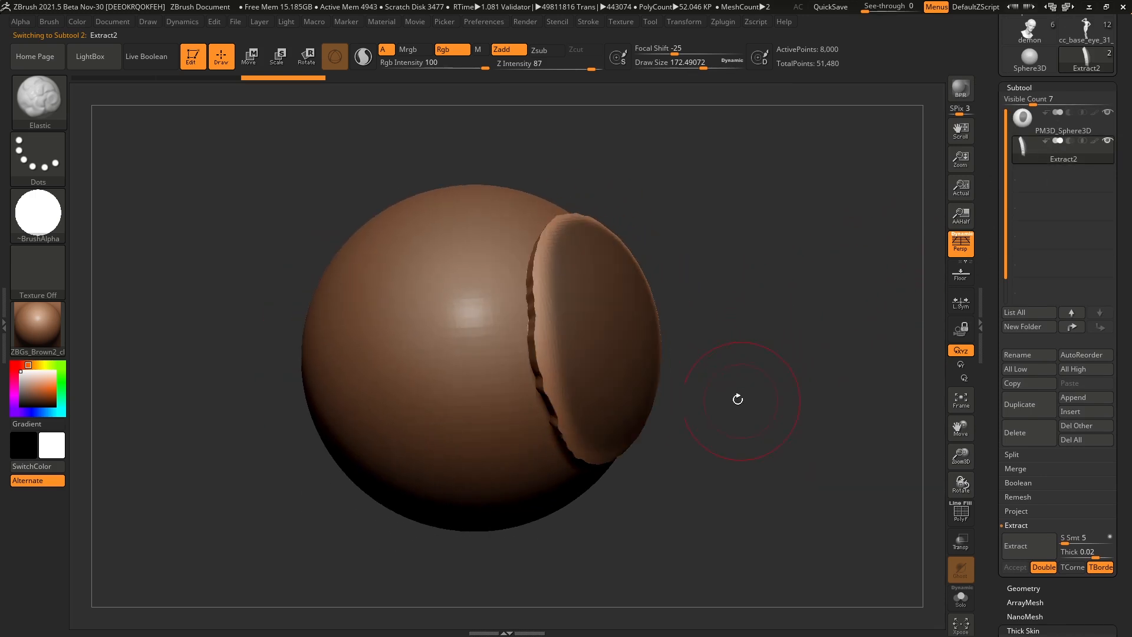
pyautogui.keyDown('ctrl'); pyautogui.moveTo(707, 176); pyautogui.dragTo(774, 372); pyautogui.keyUp('ctrl')
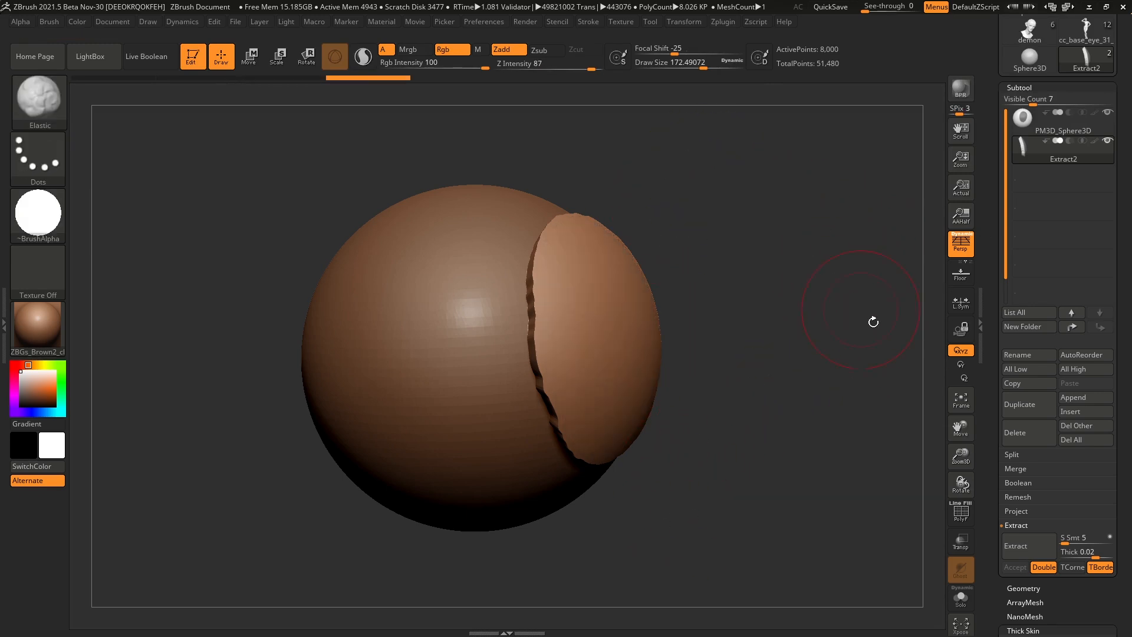
pyautogui.click(965, 603)
pyautogui.moveTo(707, 373); pyautogui.dragTo(763, 423)
pyautogui.click(961, 511)
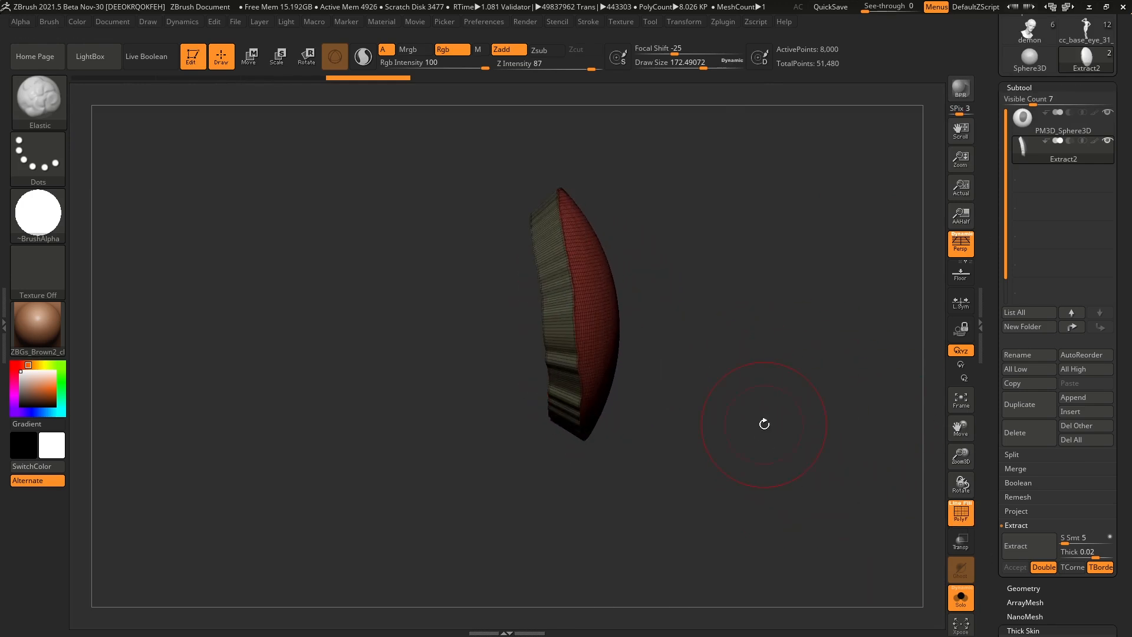
pyautogui.click(960, 596)
# - Convert the extracted piece to a DynaMesh at resolution 128
pyautogui.moveTo(985, 508)
pyautogui.mouseDown()
pyautogui.moveTo(993, 424)
pyautogui.moveTo(992, 435)
pyautogui.mouseUp()
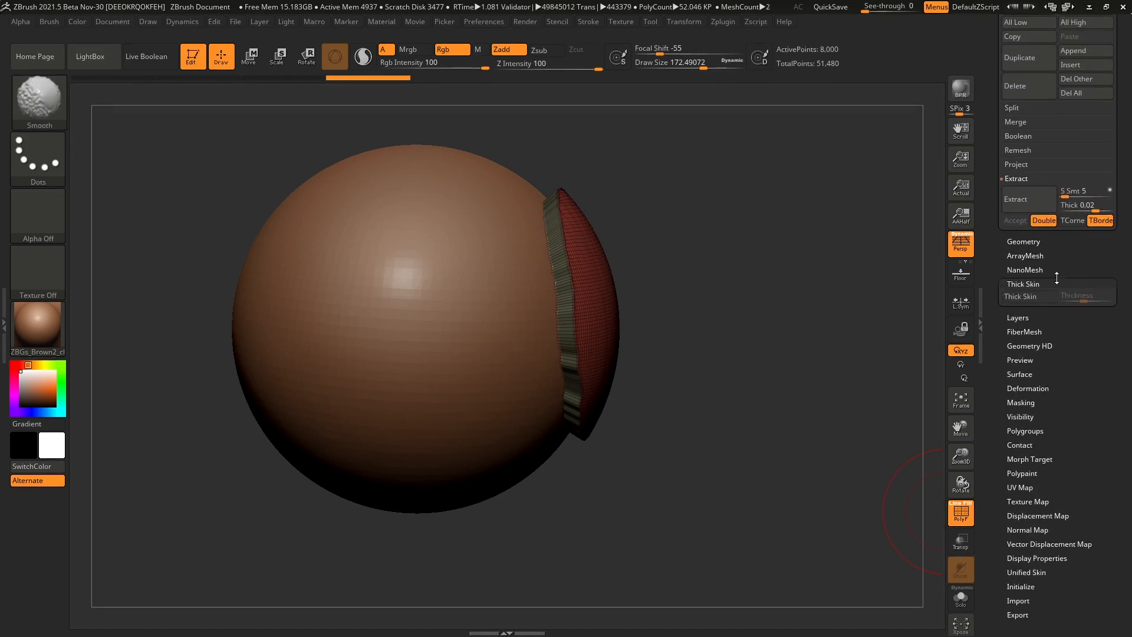
pyautogui.click(1024, 239)
pyautogui.click(1029, 462)
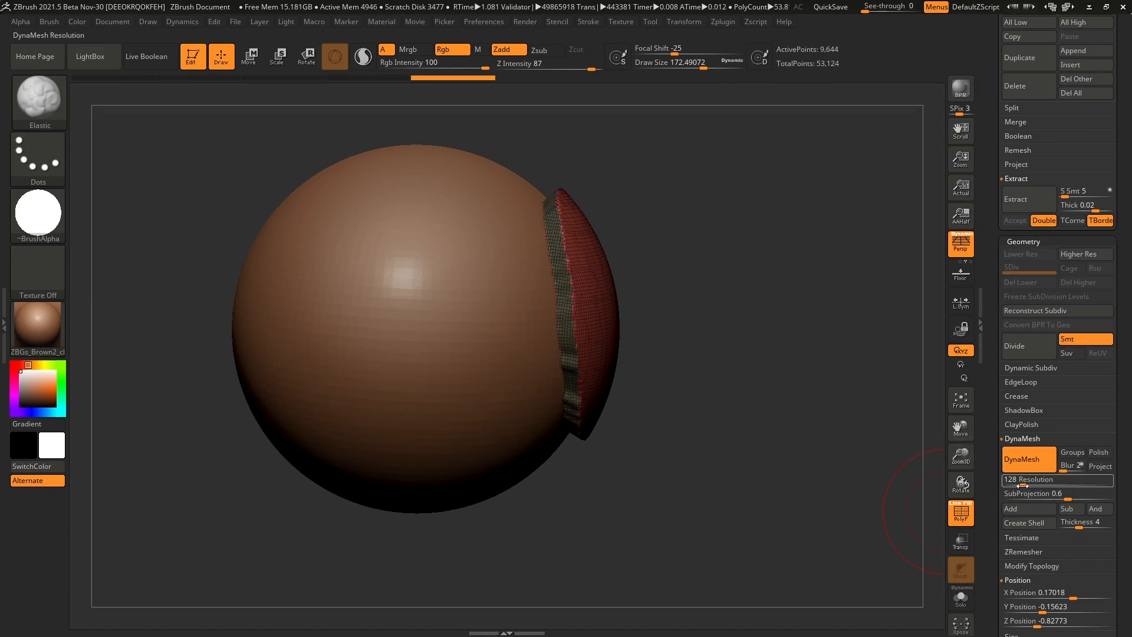
pyautogui.moveTo(819, 478); pyautogui.dragTo(763, 472)
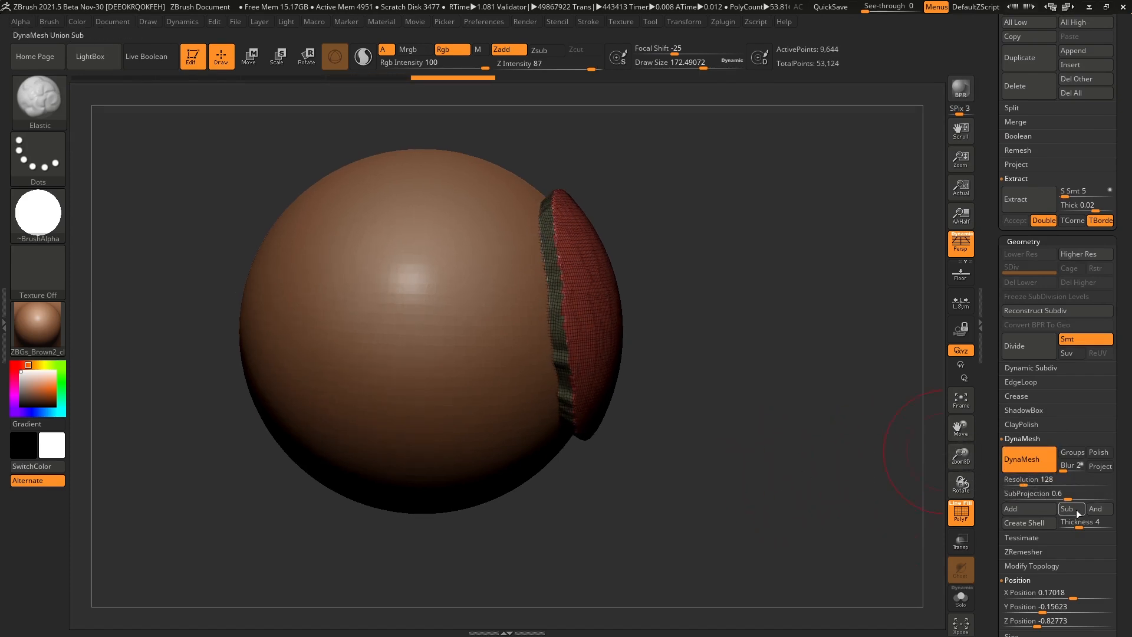
pyautogui.moveTo(655, 482); pyautogui.dragTo(739, 478)
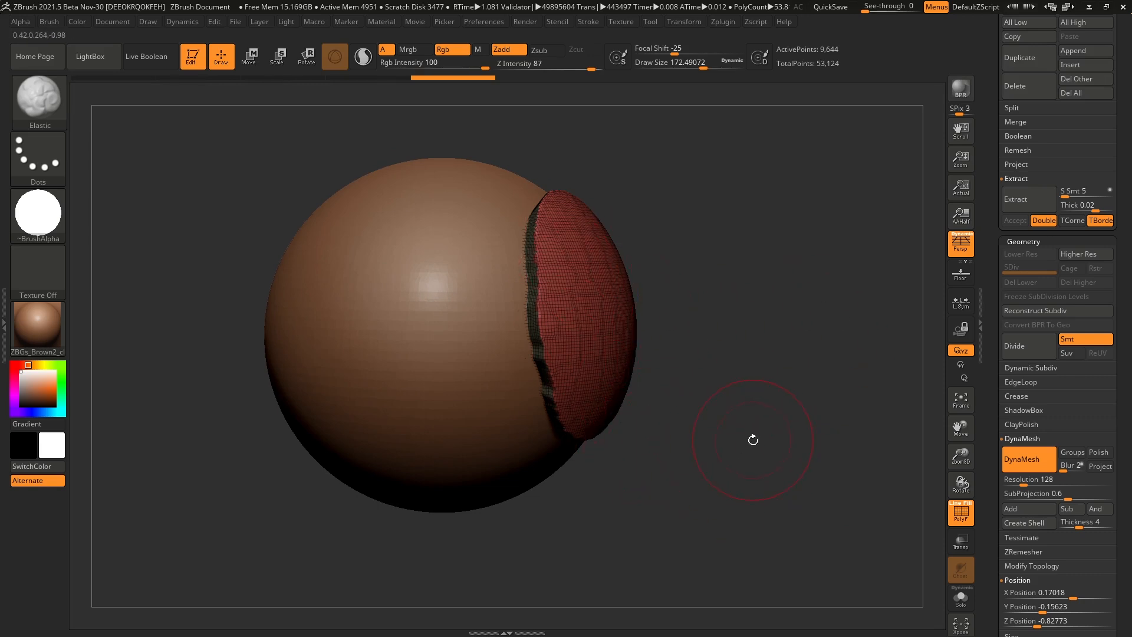
pyautogui.moveTo(755, 406); pyautogui.dragTo(709, 498)
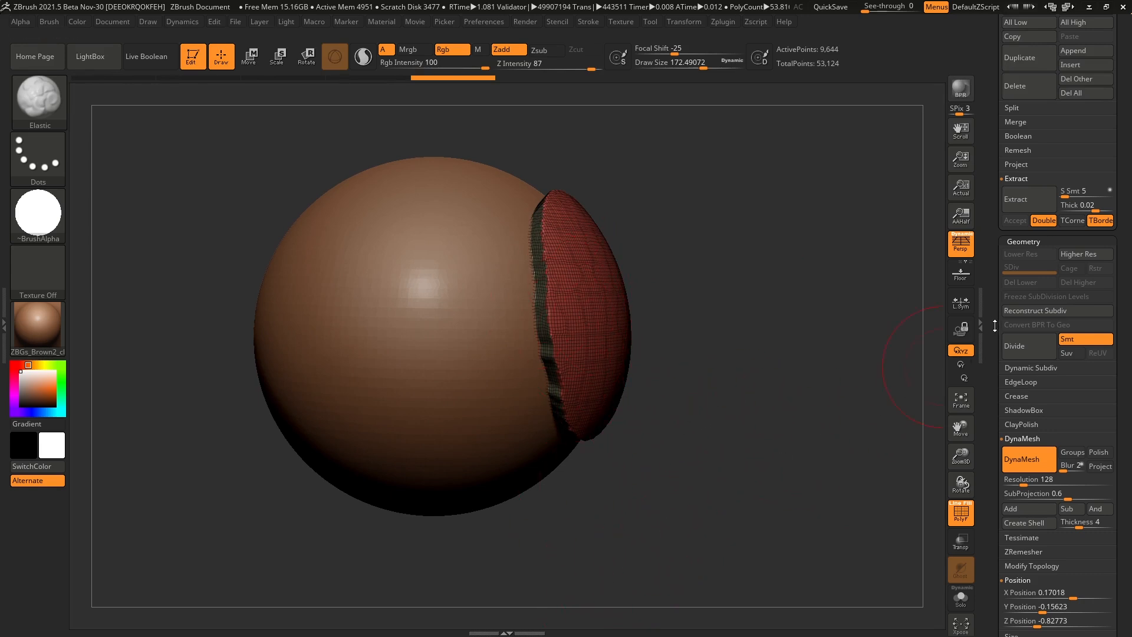
# - Smooth the extracted piece with the Polish deformation and hide its polyframe
pyautogui.moveTo(991, 308); pyautogui.dragTo(999, 209)
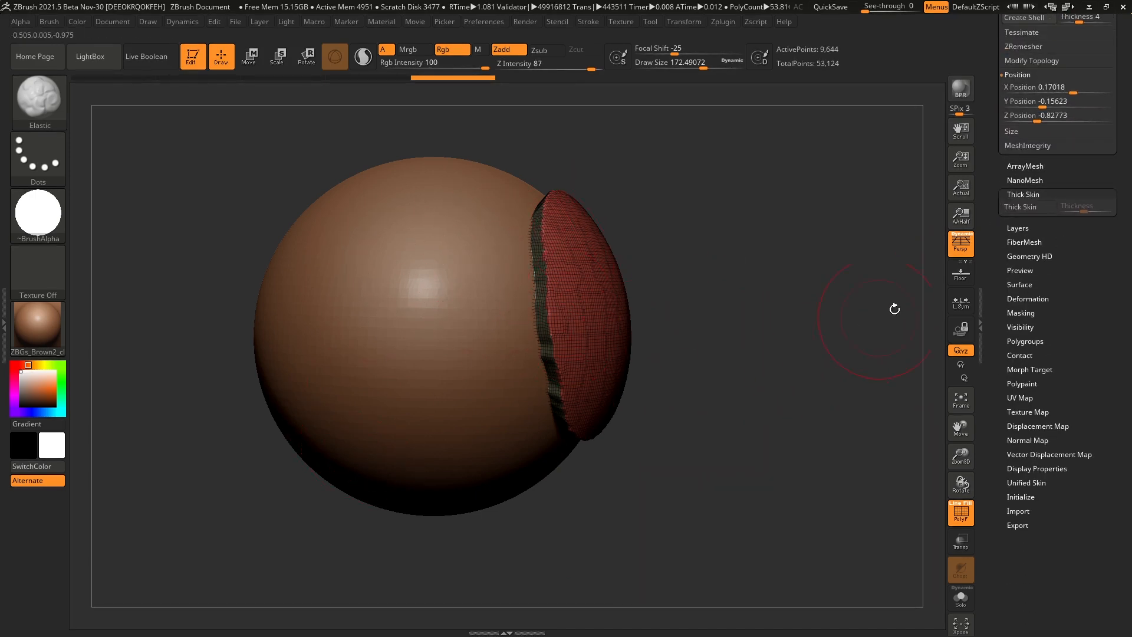
pyautogui.click(1051, 296)
pyautogui.moveTo(992, 471); pyautogui.dragTo(997, 402)
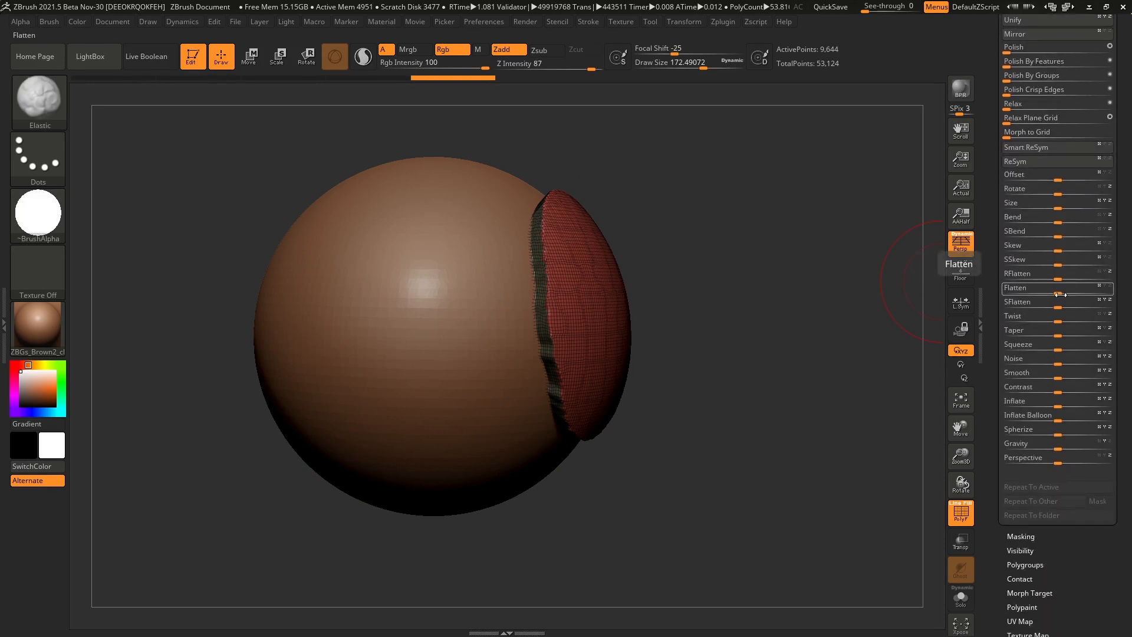
pyautogui.moveTo(991, 194); pyautogui.dragTo(988, 246)
pyautogui.moveTo(1010, 102); pyautogui.dragTo(1006, 103)
pyautogui.click(958, 516)
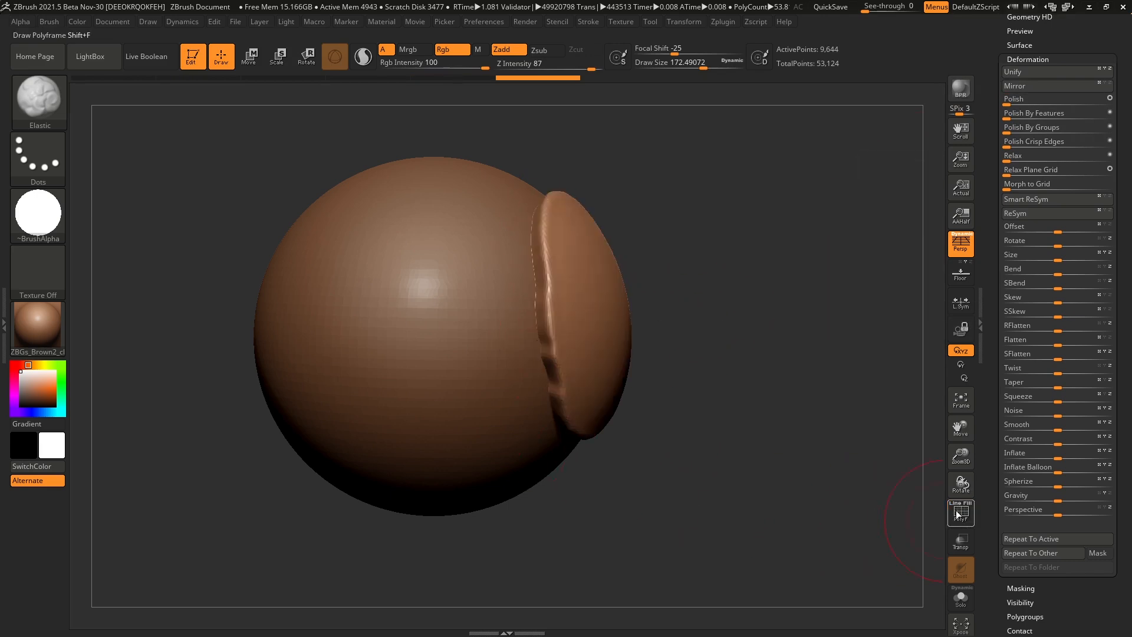
# - Turn on Thick Skin for the extracted piece and sculpt creased folds across it with the Elastic brush
pyautogui.moveTo(992, 241); pyautogui.dragTo(998, 340)
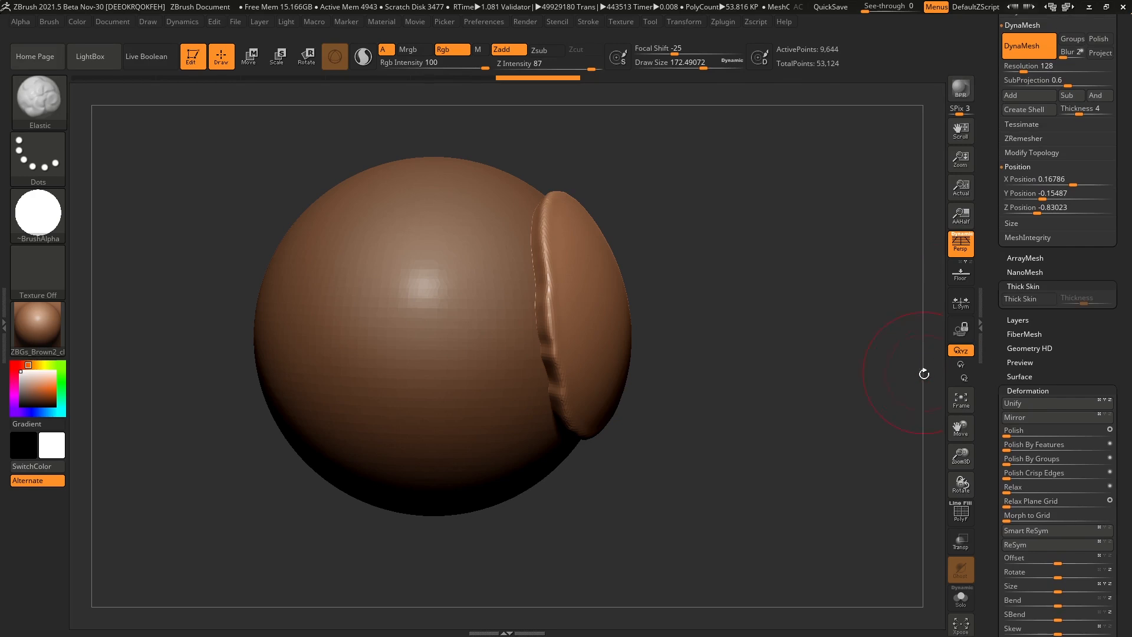
pyautogui.click(1030, 299)
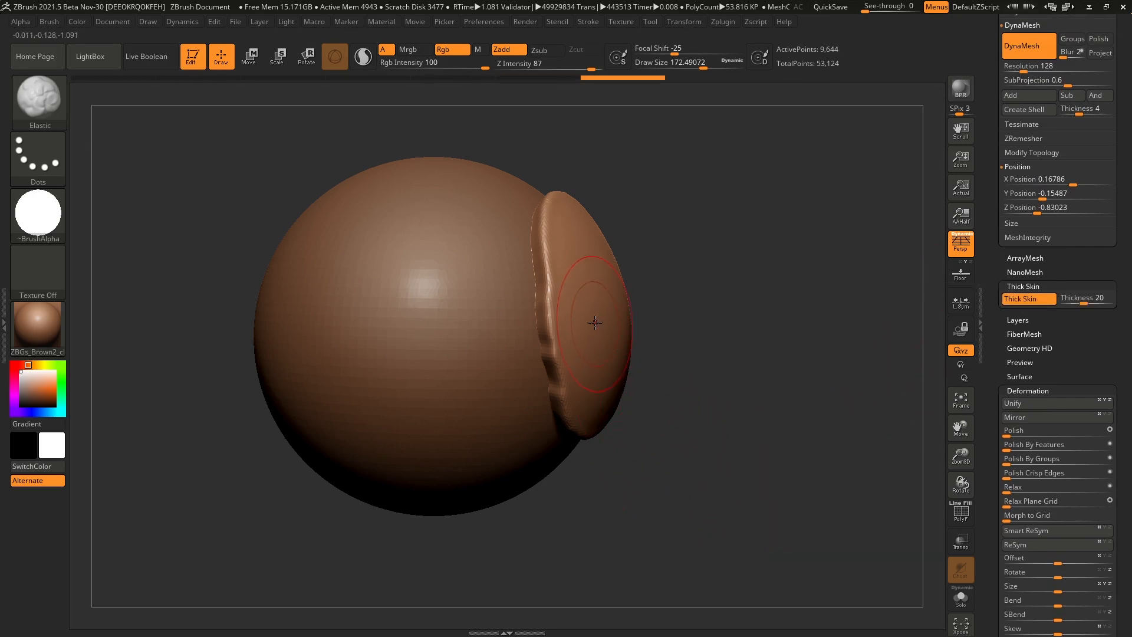
pyautogui.moveTo(596, 333)
pyautogui.mouseDown(button='right')
pyautogui.moveTo(666, 314)
pyautogui.moveTo(605, 321)
pyautogui.mouseUp(button='right')
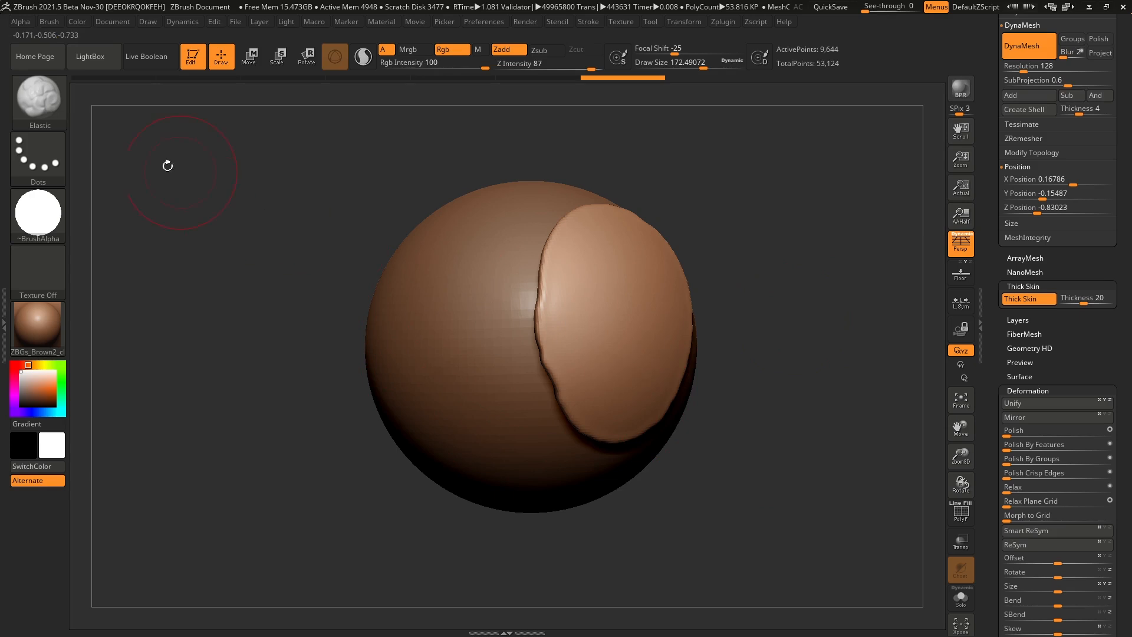
pyautogui.moveTo(626, 366)
pyautogui.mouseDown()
pyautogui.moveTo(604, 401)
pyautogui.moveTo(569, 254)
pyautogui.moveTo(621, 292)
pyautogui.moveTo(634, 384)
pyautogui.moveTo(596, 412)
pyautogui.moveTo(562, 276)
pyautogui.moveTo(613, 354)
pyautogui.moveTo(625, 413)
pyautogui.moveTo(678, 330)
pyautogui.moveTo(586, 265)
pyautogui.mouseUp()
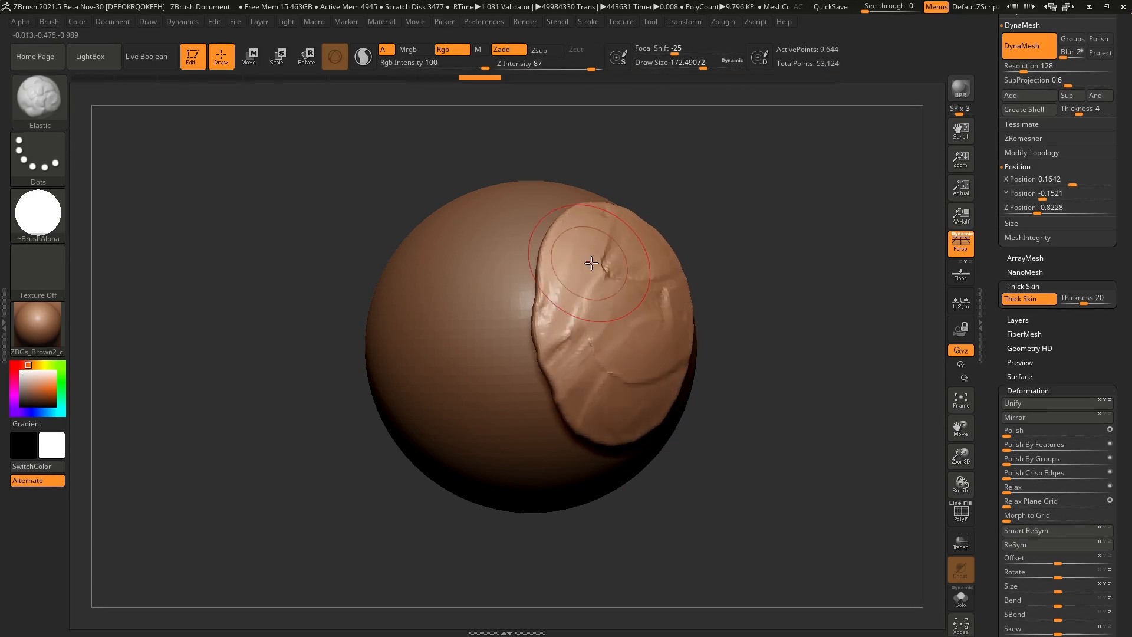
pyautogui.moveTo(710, 277); pyautogui.dragTo(789, 280)
pyautogui.moveTo(574, 295)
pyautogui.mouseDown()
pyautogui.moveTo(578, 271)
pyautogui.moveTo(586, 389)
pyautogui.mouseUp()
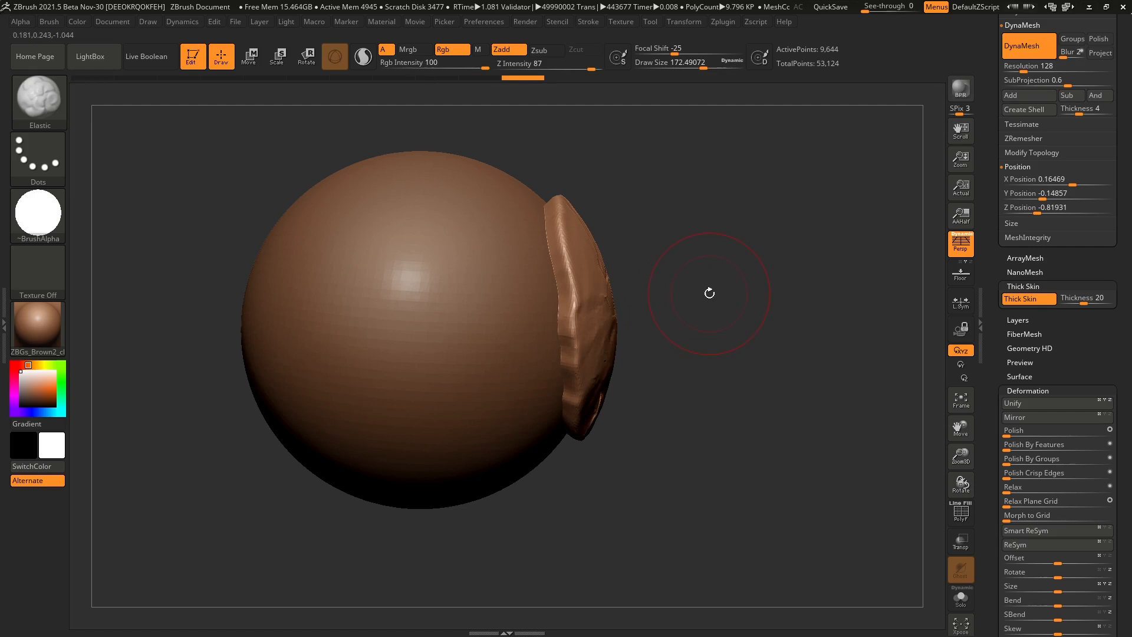
pyautogui.moveTo(709, 294); pyautogui.dragTo(728, 281)
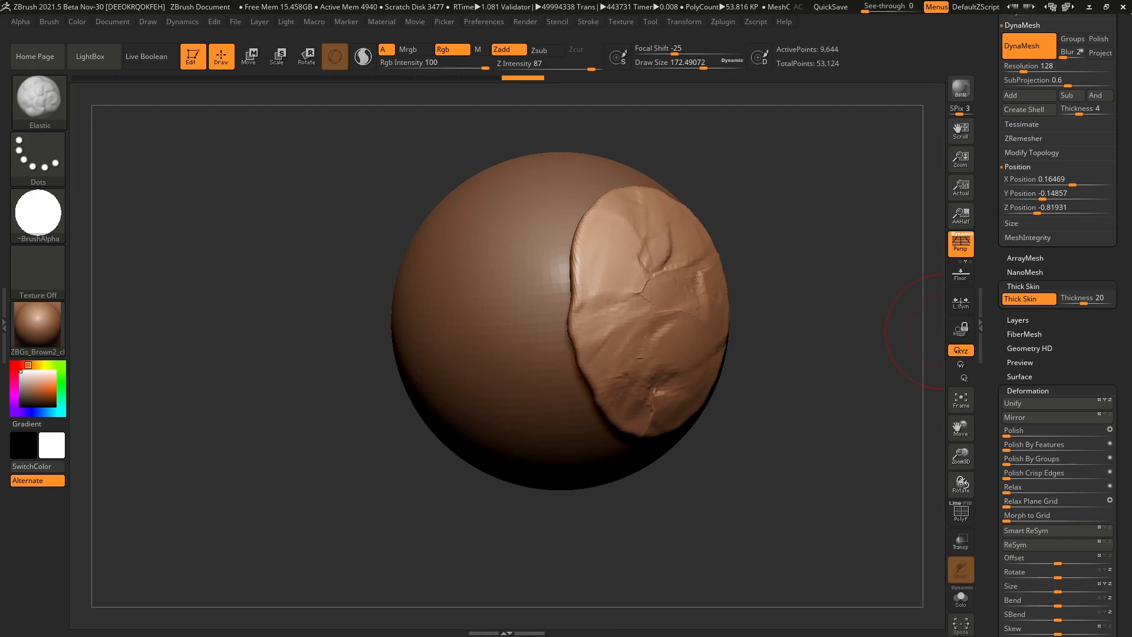
# - Switch to brush 03 with a Draw Size of about 102 and sculpt rough diagonal ridges over the extracted piece
pyautogui.press('3')
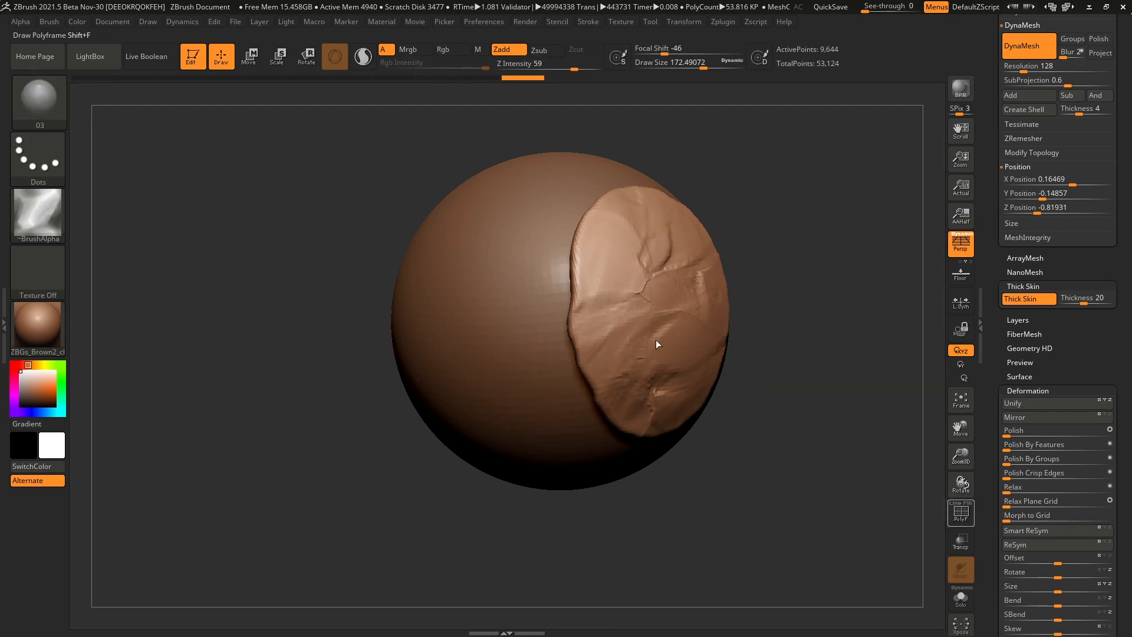
pyautogui.moveTo(734, 333)
pyautogui.mouseDown()
pyautogui.moveTo(595, 330)
pyautogui.moveTo(546, 310)
pyautogui.moveTo(693, 398)
pyautogui.moveTo(701, 354)
pyautogui.mouseUp()
pyautogui.press('space')
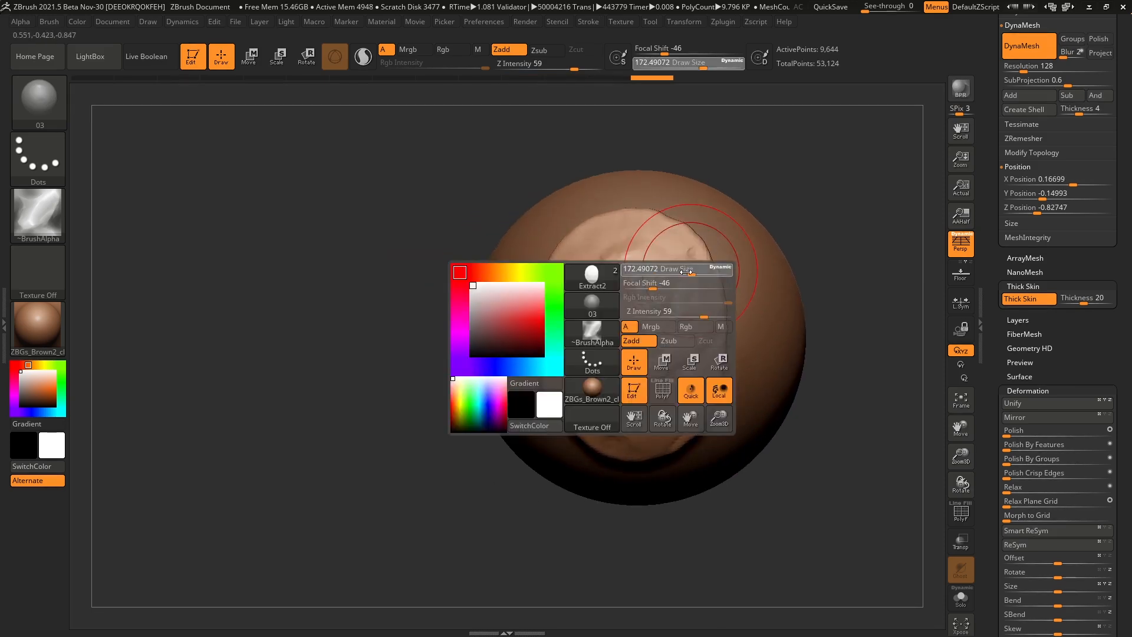
pyautogui.press('space')
pyautogui.moveTo(682, 264)
pyautogui.mouseDown()
pyautogui.moveTo(648, 264)
pyautogui.moveTo(556, 330)
pyautogui.moveTo(633, 407)
pyautogui.moveTo(696, 396)
pyautogui.mouseUp()
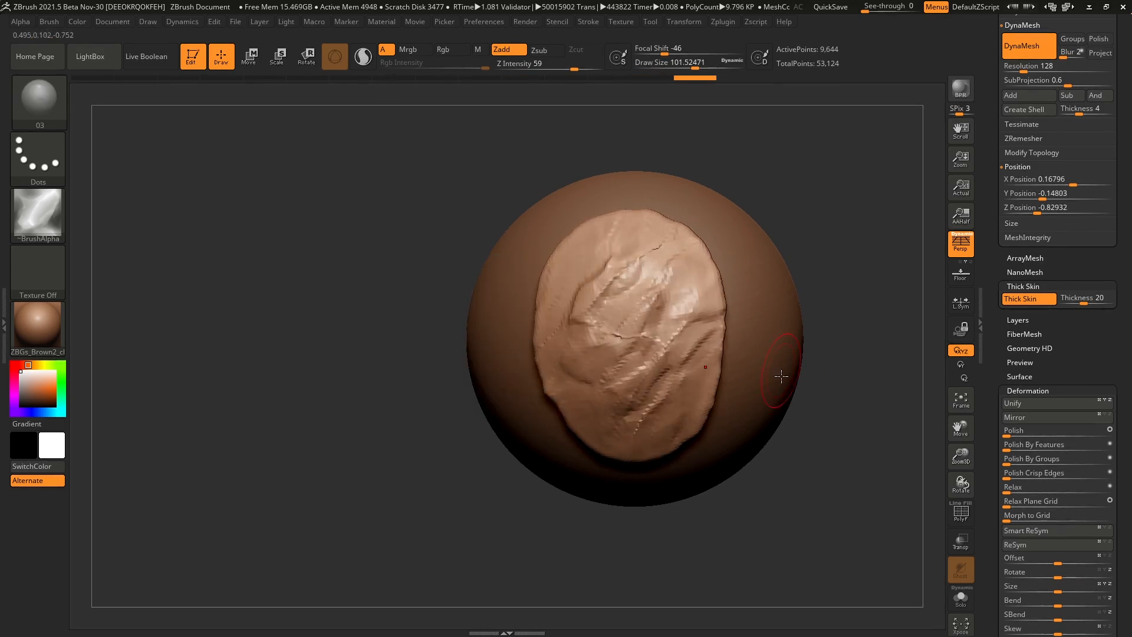
pyautogui.moveTo(824, 383); pyautogui.dragTo(838, 383)
# - Remesh the extracted piece at DynaMesh resolution 320 and turn Thick Skin back on
pyautogui.scroll(-10, 1026, 402)
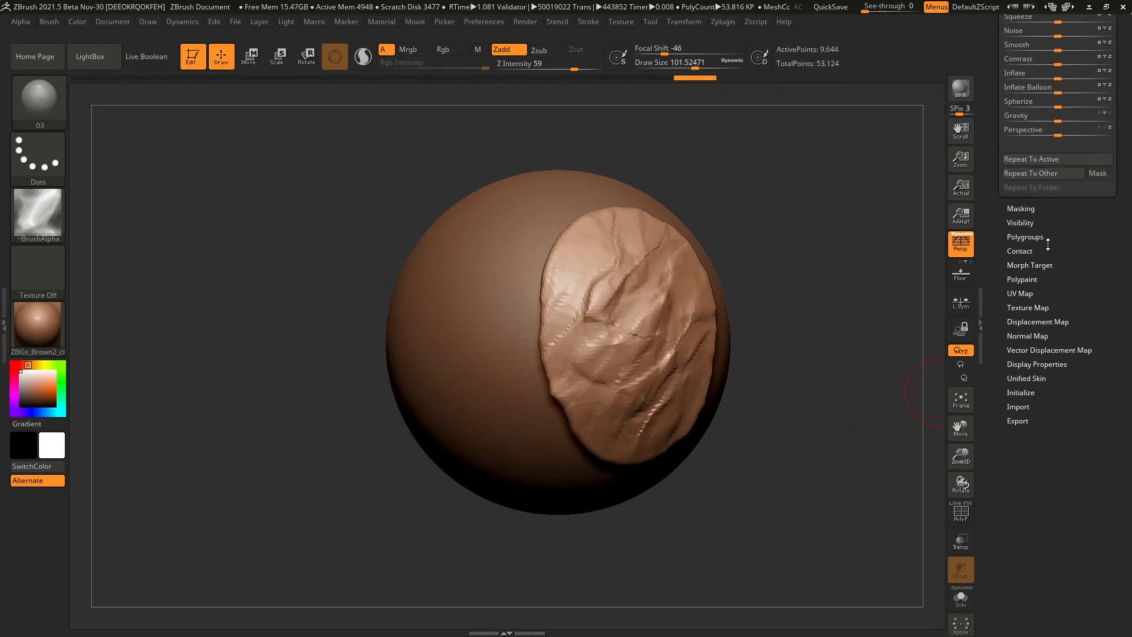
pyautogui.scroll(8, 1027, 403)
pyautogui.scroll(3, 1029, 248)
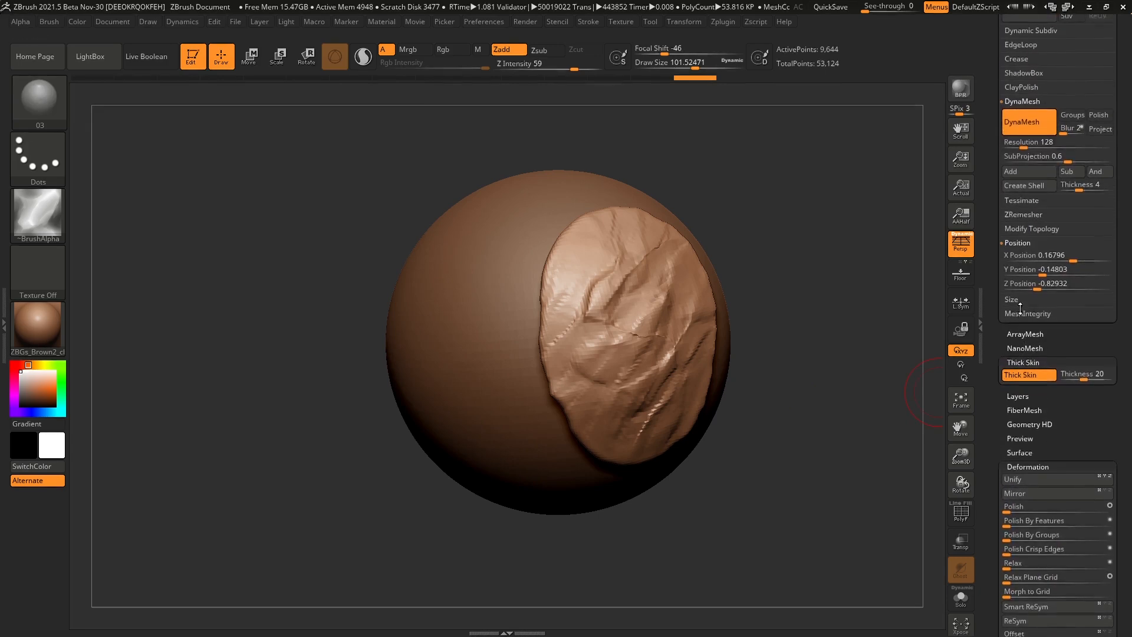
pyautogui.moveTo(1022, 144); pyautogui.dragTo(1035, 145)
pyautogui.keyDown('ctrl'); pyautogui.moveTo(787, 236); pyautogui.dragTo(820, 421); pyautogui.keyUp('ctrl')
pyautogui.click(1037, 377)
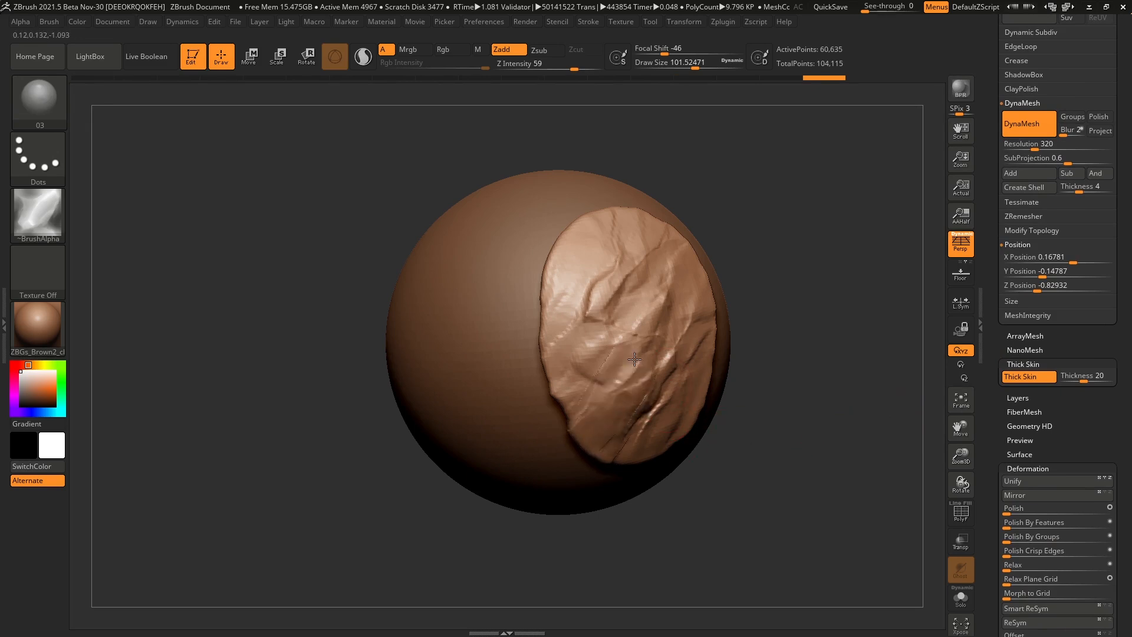
# - Sculpt more rocky strokes over the extracted piece with brush 03, changing the Draw Size to about 205 and 144
pyautogui.moveTo(610, 241)
pyautogui.mouseDown()
pyautogui.moveTo(619, 215)
pyautogui.moveTo(684, 259)
pyautogui.moveTo(634, 472)
pyautogui.moveTo(599, 343)
pyautogui.moveTo(593, 245)
pyautogui.mouseUp()
pyautogui.press('space')
pyautogui.click(616, 294)
pyautogui.press('space')
pyautogui.moveTo(613, 352); pyautogui.dragTo(622, 352)
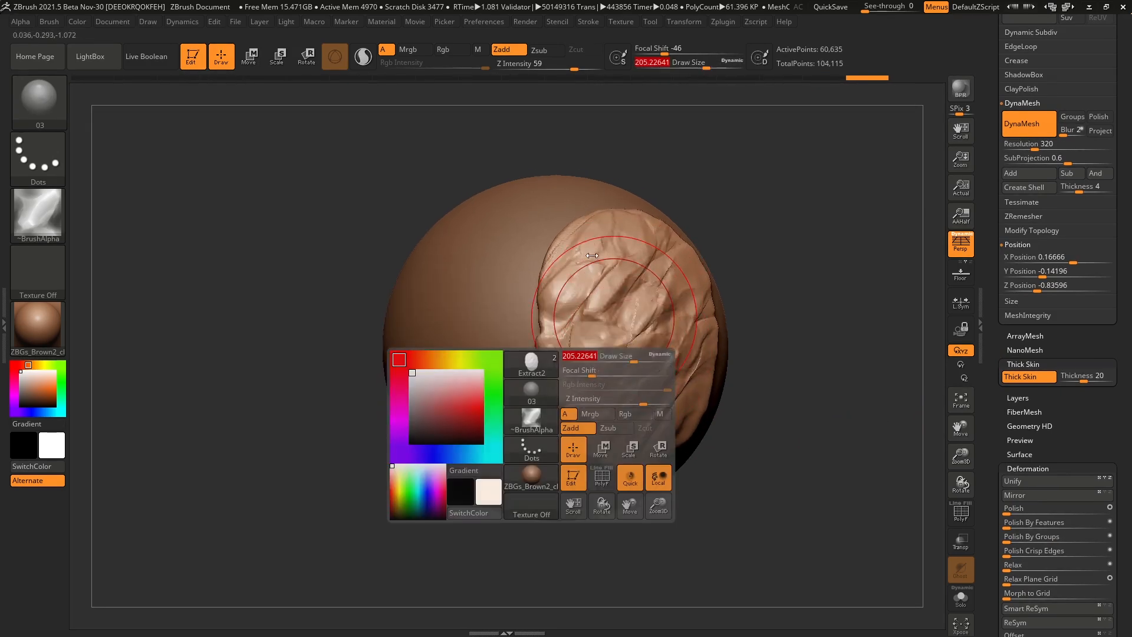
pyautogui.moveTo(612, 297)
pyautogui.mouseDown()
pyautogui.moveTo(597, 269)
pyautogui.moveTo(622, 330)
pyautogui.moveTo(650, 353)
pyautogui.moveTo(632, 389)
pyautogui.moveTo(651, 386)
pyautogui.mouseUp()
pyautogui.press('space')
# - Select the sphere subtool and paint a winding S-shaped mask on it beside the extracted piece
pyautogui.keyDown('ctrl'); pyautogui.moveTo(648, 377); pyautogui.dragTo(597, 236, button='right'); pyautogui.keyUp('ctrl')
pyautogui.moveTo(713, 343)
pyautogui.keyDown('alt'); pyautogui.mouseDown(button='right')
pyautogui.moveTo(764, 355)
pyautogui.moveTo(678, 389)
pyautogui.moveTo(687, 403)
pyautogui.mouseUp(button='right'); pyautogui.keyUp('alt')
pyautogui.keyDown('alt'); pyautogui.click(599, 384); pyautogui.keyUp('alt')
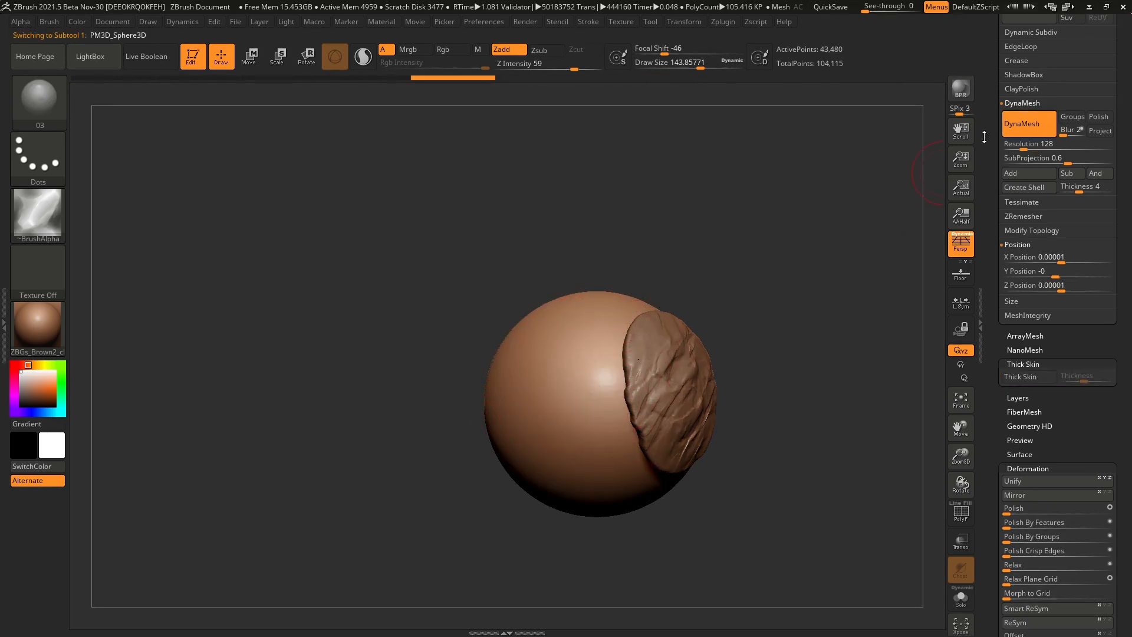
pyautogui.moveTo(606, 334)
pyautogui.keyDown('ctrl'); pyautogui.mouseDown()
pyautogui.moveTo(534, 436)
pyautogui.moveTo(564, 468)
pyautogui.mouseUp(); pyautogui.keyUp('ctrl')
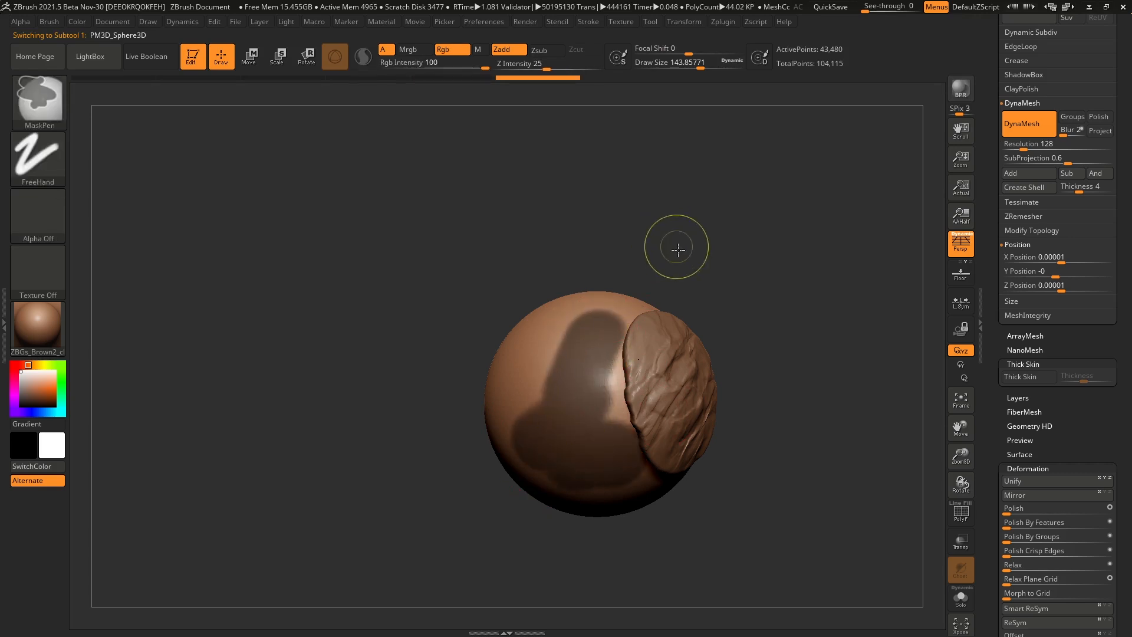
pyautogui.keyDown('ctrl'); pyautogui.moveTo(670, 240); pyautogui.dragTo(690, 271); pyautogui.keyUp('ctrl')
pyautogui.moveTo(599, 320)
pyautogui.keyDown('ctrl'); pyautogui.mouseDown()
pyautogui.moveTo(521, 387)
pyautogui.moveTo(550, 460)
pyautogui.mouseUp(); pyautogui.keyUp('ctrl')
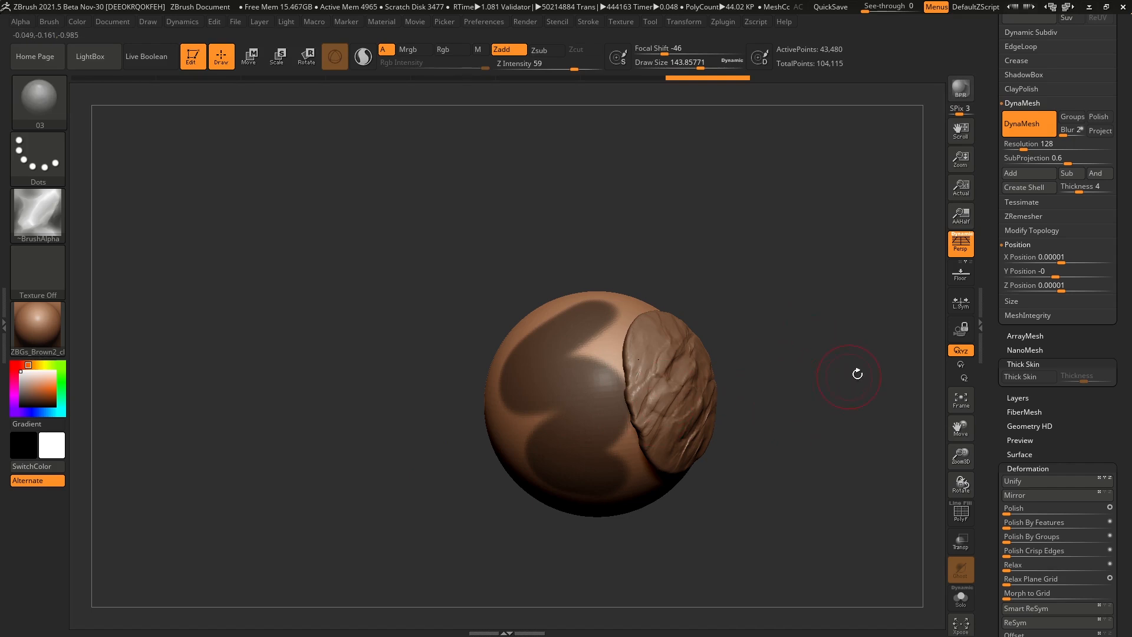
# - Extract the S-shaped masked area of the sphere as a new piece and DynaMesh it at resolution 128
pyautogui.scroll(5, 987, 236)
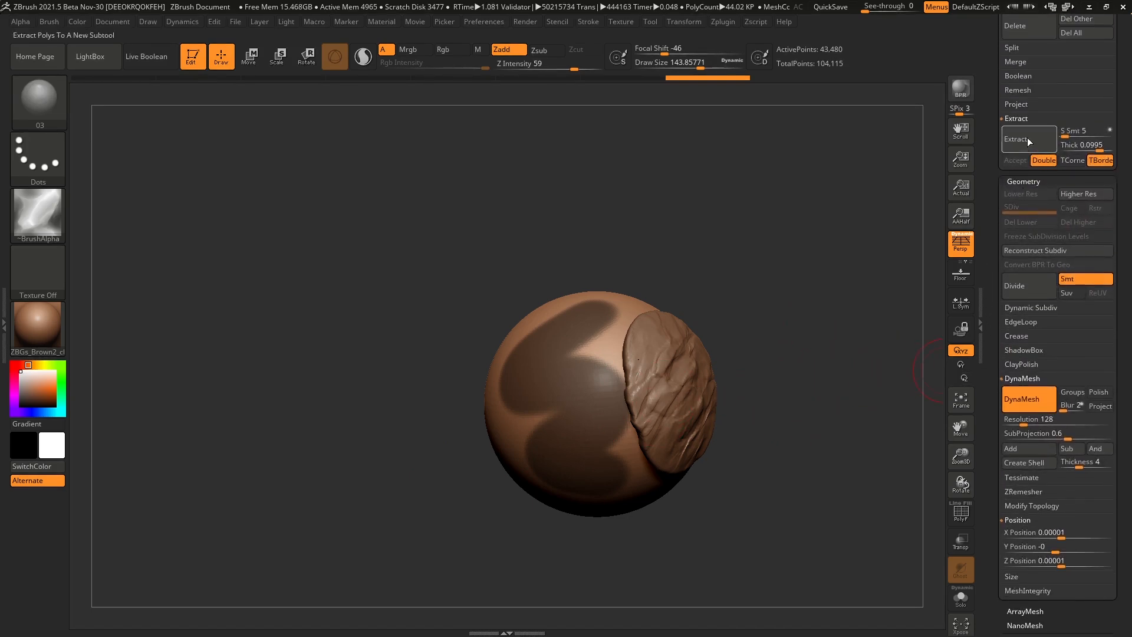
pyautogui.click(1025, 138)
pyautogui.click(1014, 160)
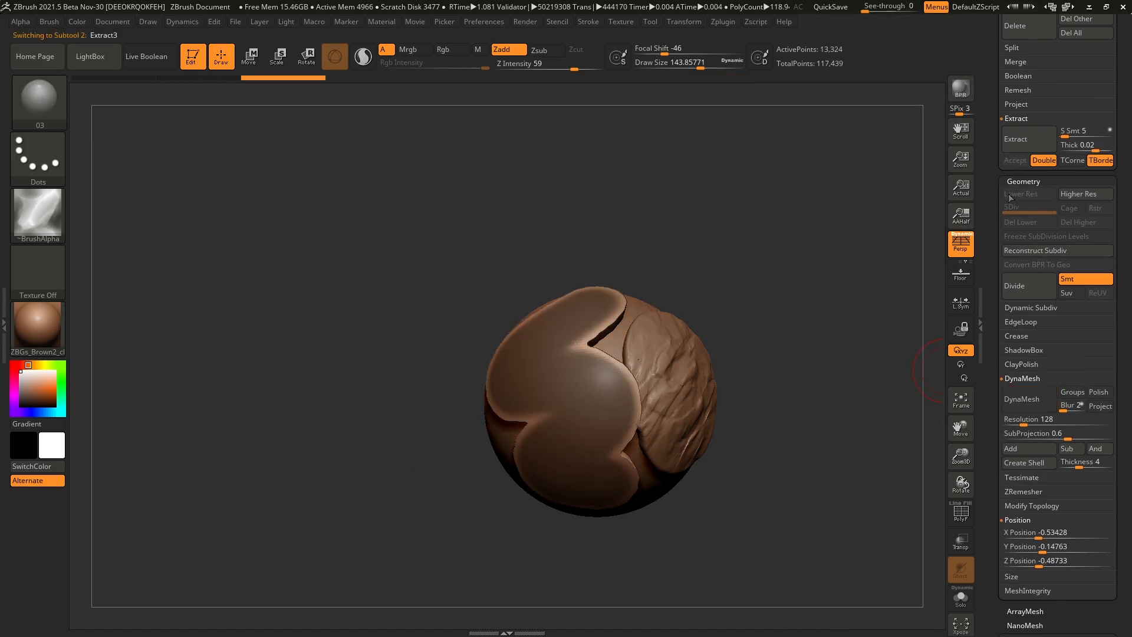
pyautogui.click(1025, 399)
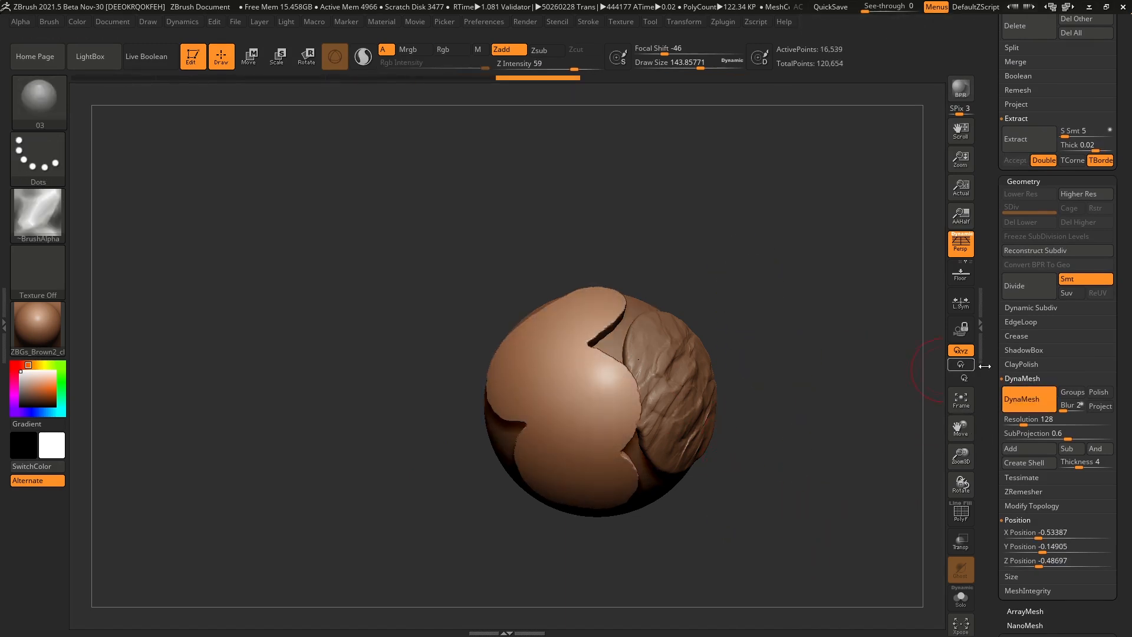
# - Turn on Thick Skin for the S-shaped piece and sculpt strokes across its surface with brush 03
pyautogui.scroll(-3, 989, 309)
pyautogui.scroll(-6, 988, 309)
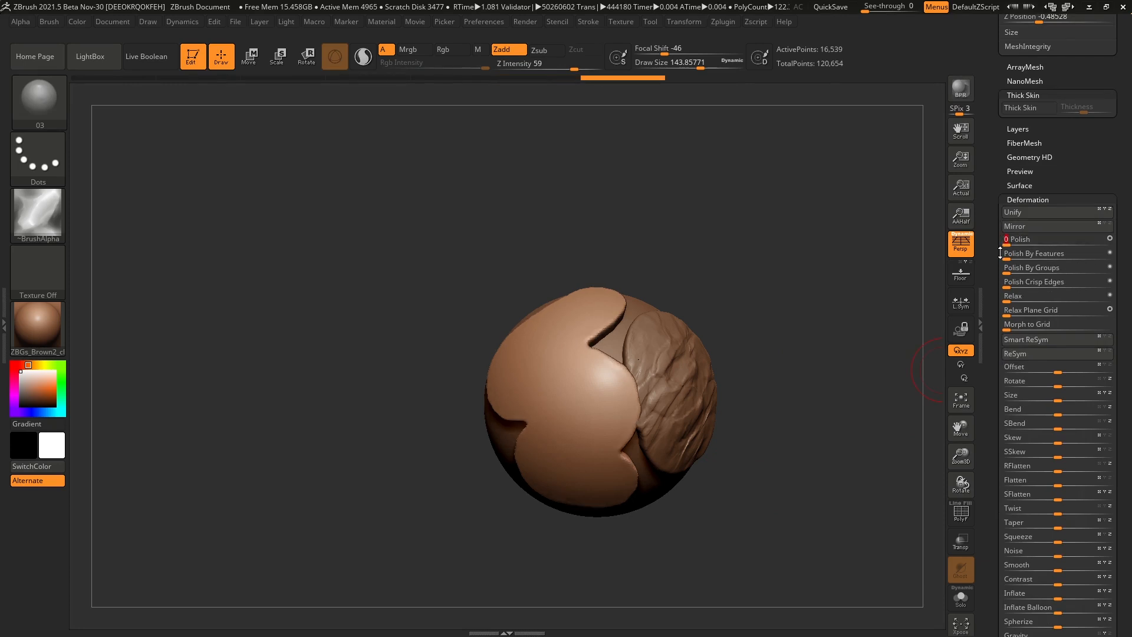
pyautogui.scroll(2, 1011, 242)
pyautogui.click(1029, 228)
pyautogui.moveTo(599, 417)
pyautogui.mouseDown()
pyautogui.moveTo(619, 432)
pyautogui.moveTo(595, 353)
pyautogui.moveTo(497, 370)
pyautogui.moveTo(560, 471)
pyautogui.moveTo(602, 448)
pyautogui.moveTo(592, 348)
pyautogui.moveTo(555, 380)
pyautogui.moveTo(596, 360)
pyautogui.moveTo(587, 395)
pyautogui.moveTo(610, 459)
pyautogui.moveTo(619, 443)
pyautogui.mouseUp()
pyautogui.moveTo(754, 352); pyautogui.dragTo(771, 358)
pyautogui.moveTo(771, 359)
pyautogui.mouseDown(button='right')
pyautogui.moveTo(745, 371)
pyautogui.moveTo(717, 359)
pyautogui.mouseUp(button='right')
pyautogui.moveTo(575, 363)
pyautogui.mouseDown(button='right')
pyautogui.moveTo(625, 368)
pyautogui.moveTo(688, 397)
pyautogui.moveTo(666, 352)
pyautogui.mouseUp(button='right')
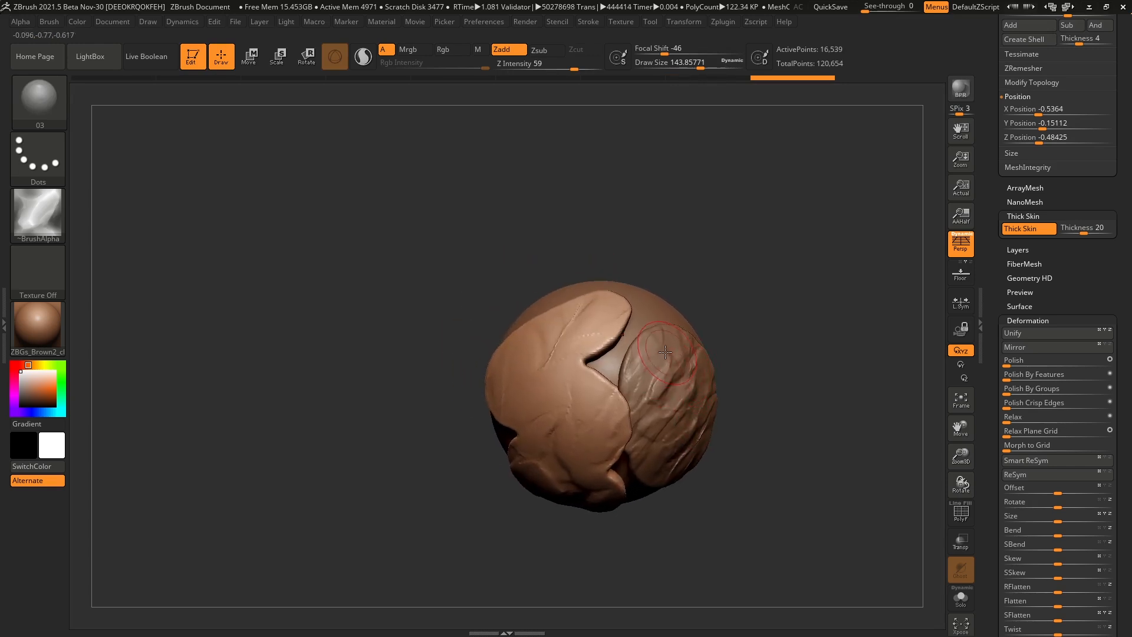
pyautogui.moveTo(740, 292)
pyautogui.mouseDown(button='right')
pyautogui.moveTo(677, 270)
pyautogui.moveTo(672, 321)
pyautogui.moveTo(736, 297)
pyautogui.moveTo(760, 298)
pyautogui.moveTo(761, 310)
pyautogui.mouseUp(button='right')
# - Mask the gap between the two extracted pieces on the sphere subtool and extract it as a new piece
pyautogui.keyDown('alt'); pyautogui.click(620, 343); pyautogui.keyUp('alt')
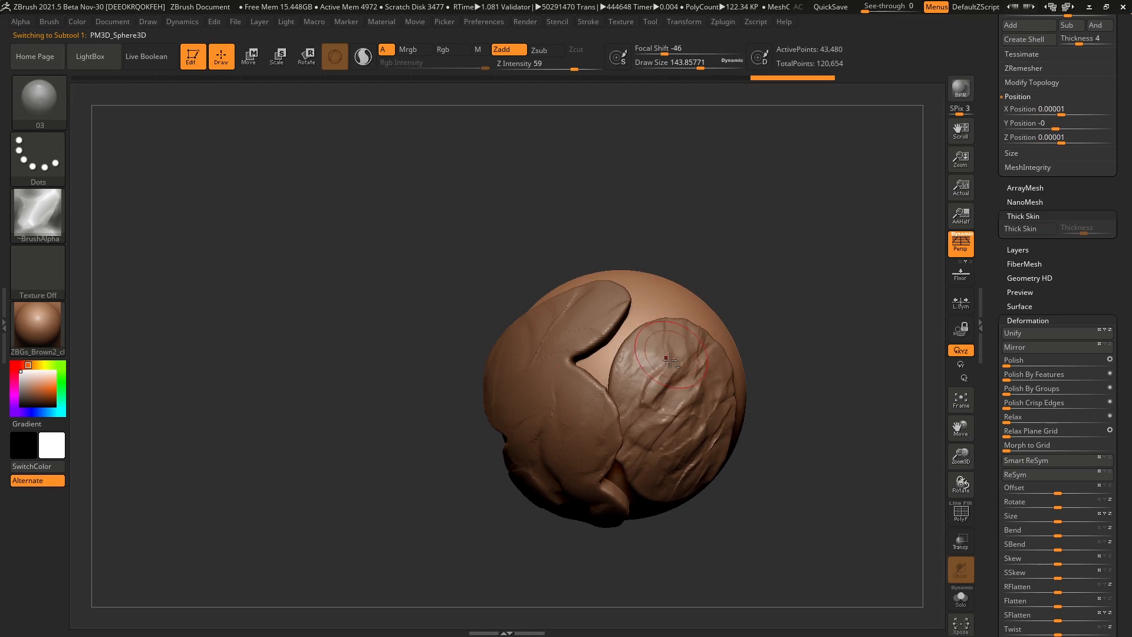
pyautogui.moveTo(660, 302)
pyautogui.keyDown('ctrl'); pyautogui.mouseDown()
pyautogui.moveTo(652, 321)
pyautogui.moveTo(640, 318)
pyautogui.mouseUp(); pyautogui.keyUp('ctrl')
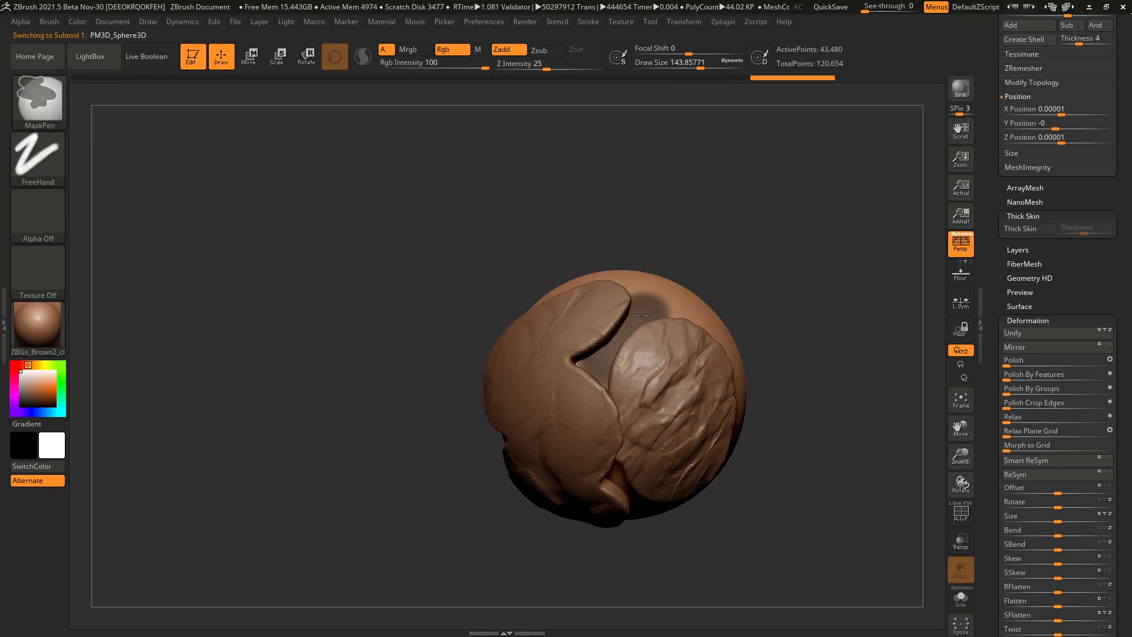
pyautogui.scroll(10, 986, 417)
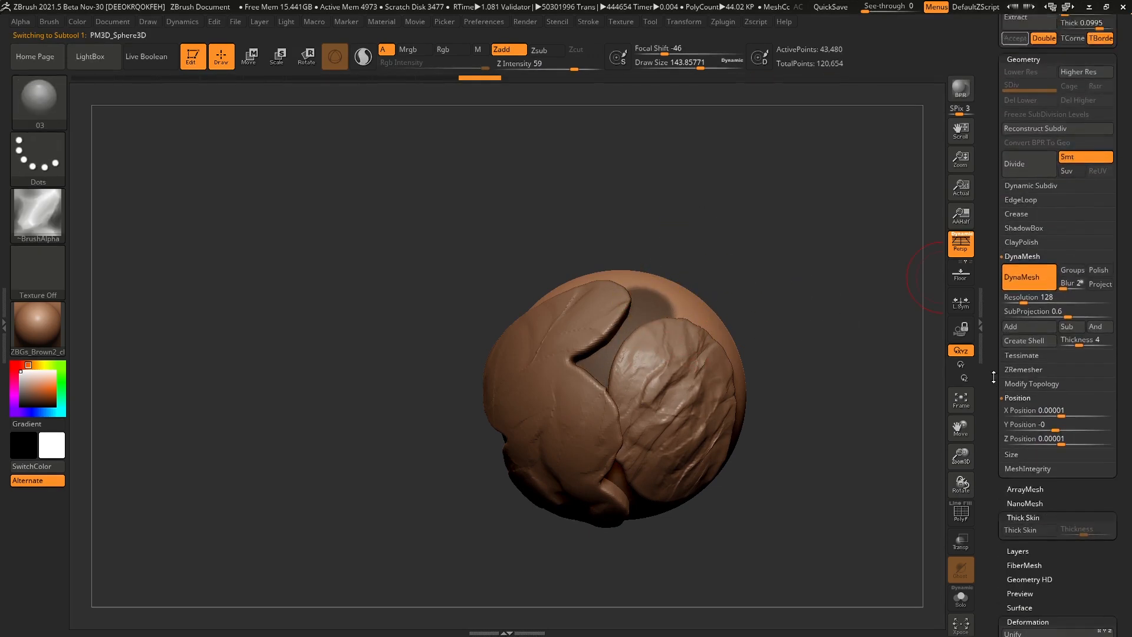
pyautogui.click(1034, 287)
pyautogui.click(1020, 316)
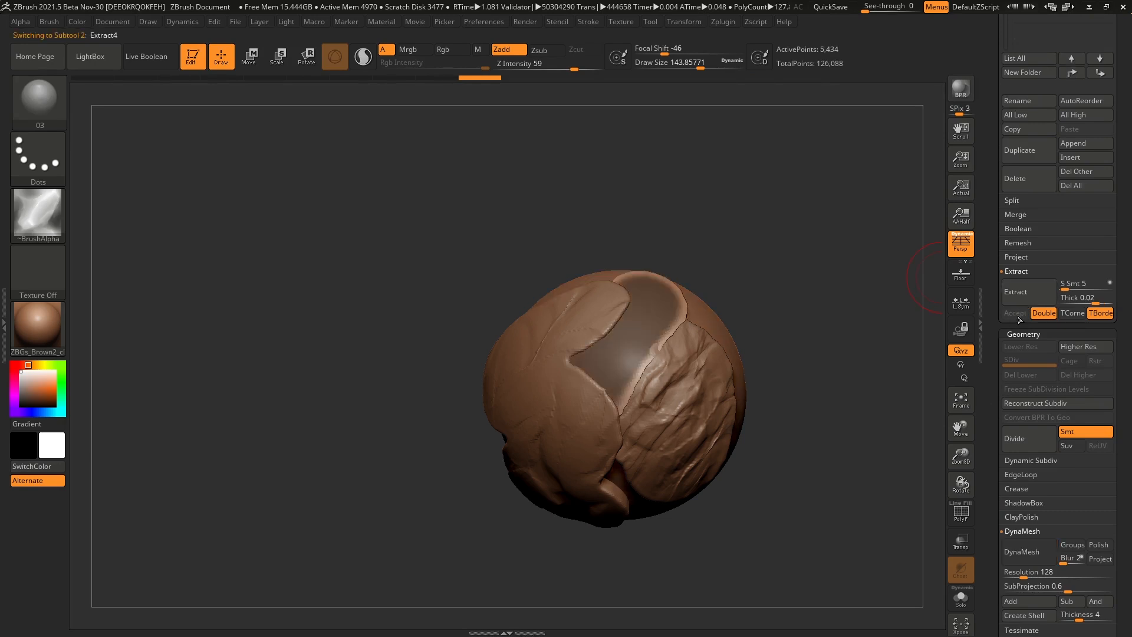
# - DynaMesh the new gap piece at resolution 128 and sculpt on it with Thick Skin turned on
pyautogui.scroll(-10, 1055, 413)
pyautogui.keyDown('ctrl'); pyautogui.moveTo(809, 343); pyautogui.dragTo(824, 422); pyautogui.keyUp('ctrl')
pyautogui.click(1030, 286)
pyautogui.moveTo(991, 377); pyautogui.dragTo(998, 267)
pyautogui.click(1016, 310)
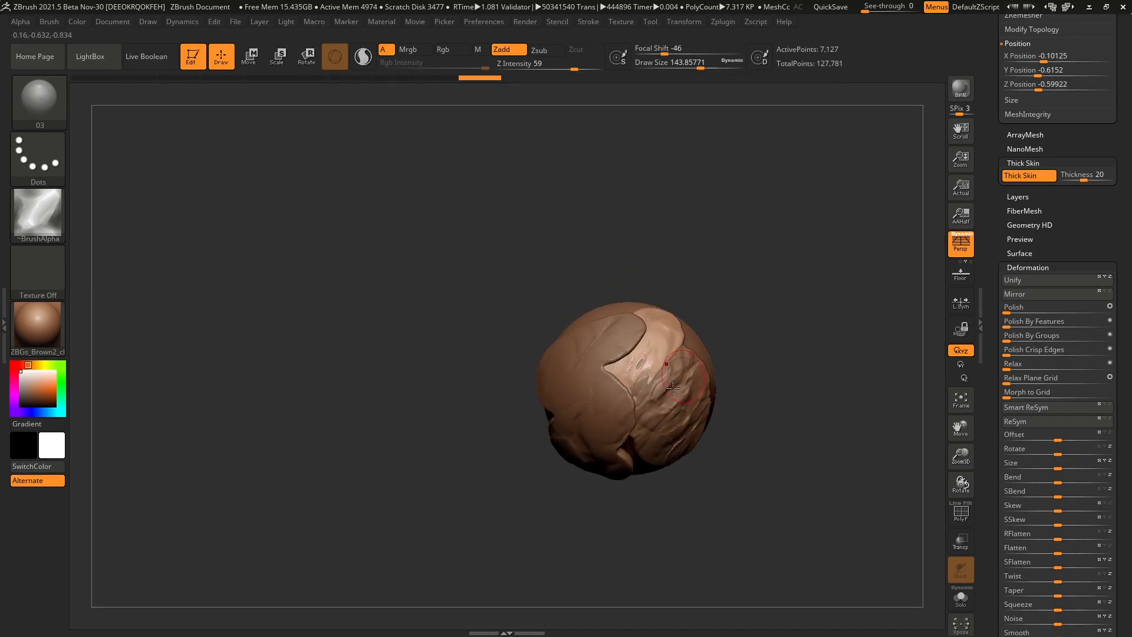
pyautogui.moveTo(676, 362); pyautogui.dragTo(661, 365)
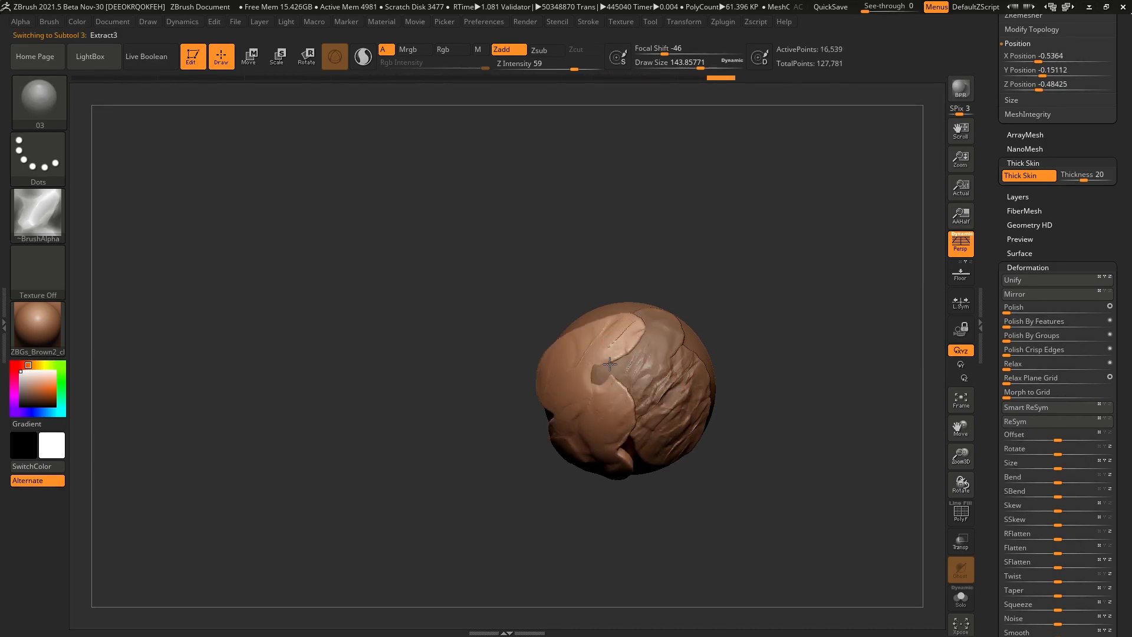
# - Select the S-shaped piece and sculpt its surface and inner edge beside the gap piece at Thick Skin thickness 20
pyautogui.moveTo(640, 356); pyautogui.dragTo(613, 383)
pyautogui.moveTo(720, 365); pyautogui.dragTo(864, 295)
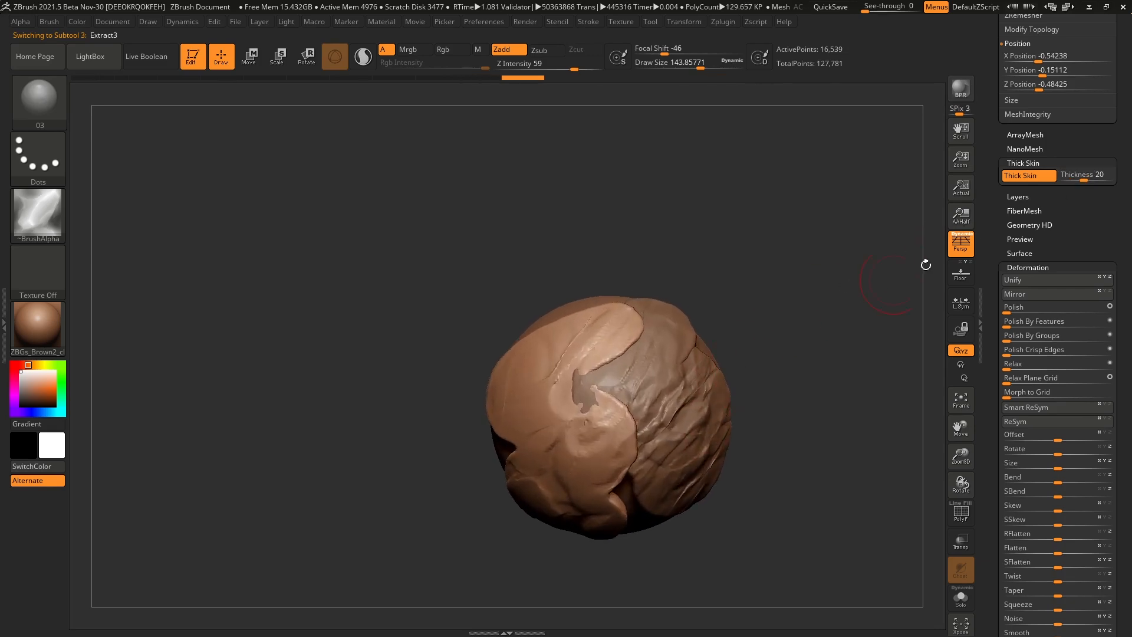
pyautogui.moveTo(801, 319); pyautogui.dragTo(919, 253)
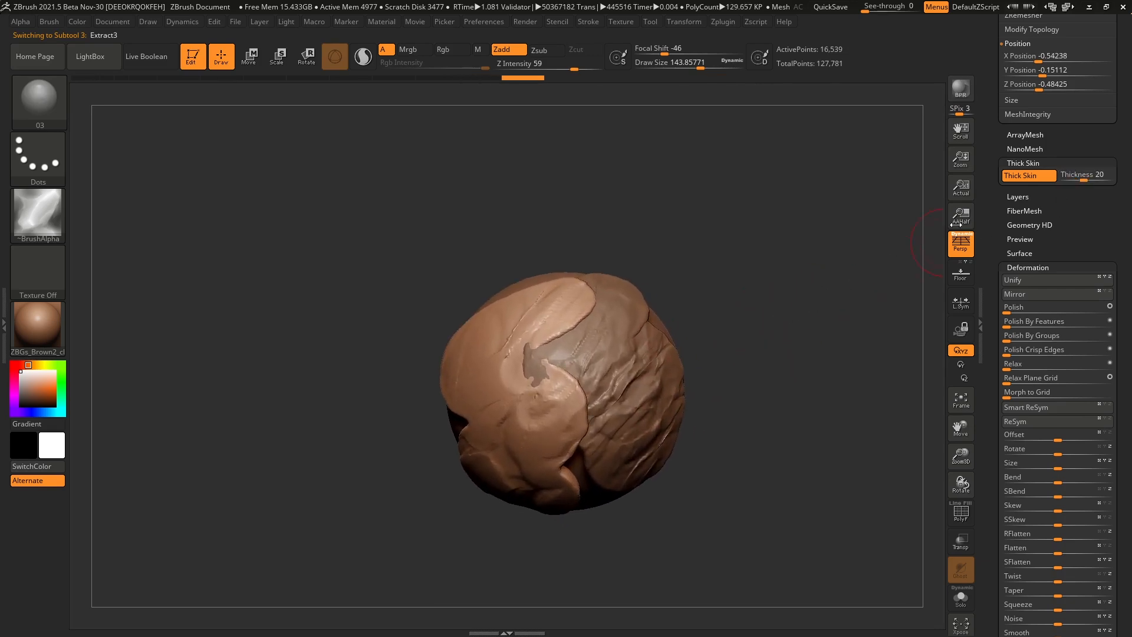
pyautogui.moveTo(790, 306); pyautogui.dragTo(772, 331)
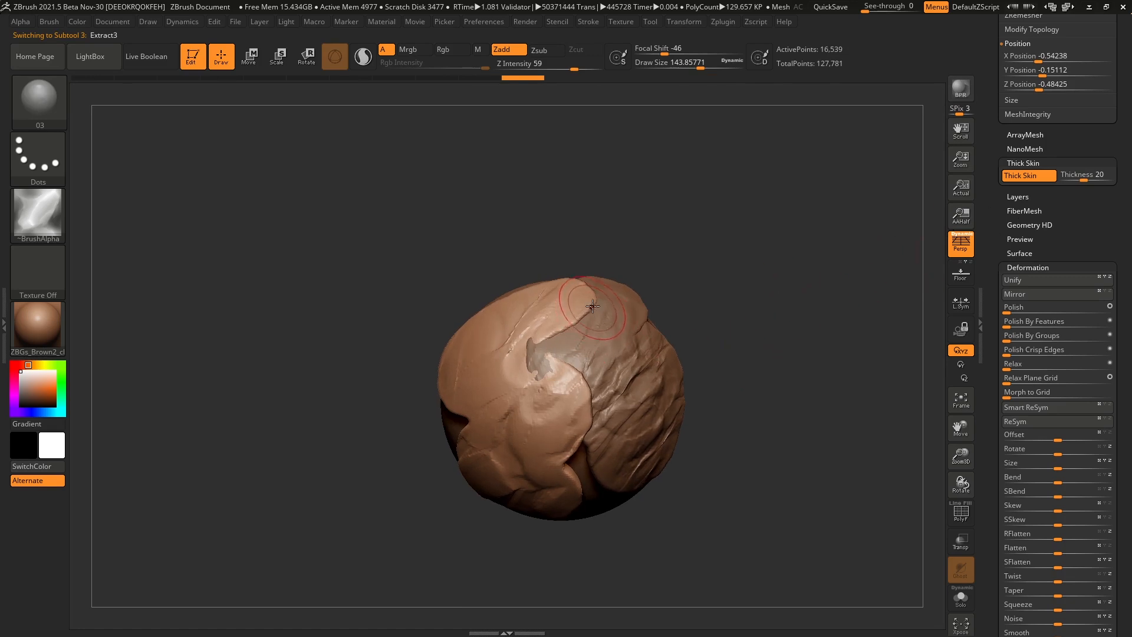
pyautogui.moveTo(552, 374); pyautogui.dragTo(484, 440)
# - Set the Thick Skin thickness to about 51 and sculpt heavier folds over the S-shaped piece
pyautogui.moveTo(1085, 179); pyautogui.dragTo(1088, 178)
pyautogui.moveTo(576, 323)
pyautogui.mouseDown()
pyautogui.moveTo(581, 307)
pyautogui.moveTo(566, 322)
pyautogui.moveTo(560, 383)
pyautogui.moveTo(592, 389)
pyautogui.moveTo(572, 413)
pyautogui.moveTo(594, 400)
pyautogui.moveTo(528, 416)
pyautogui.moveTo(513, 318)
pyautogui.moveTo(497, 364)
pyautogui.moveTo(522, 313)
pyautogui.moveTo(560, 295)
pyautogui.mouseUp()
pyautogui.moveTo(552, 297); pyautogui.dragTo(565, 340, button='right')
pyautogui.moveTo(529, 315)
pyautogui.mouseDown()
pyautogui.moveTo(463, 377)
pyautogui.moveTo(516, 310)
pyautogui.moveTo(543, 353)
pyautogui.mouseUp()
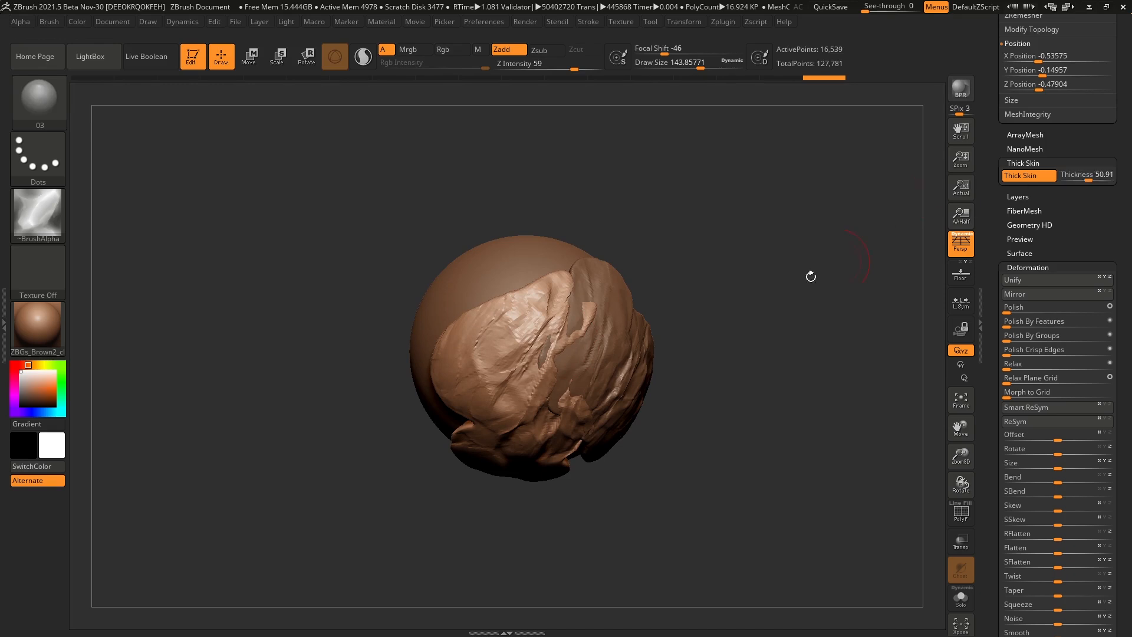
pyautogui.moveTo(894, 233); pyautogui.dragTo(820, 260)
pyautogui.moveTo(490, 469); pyautogui.dragTo(509, 416)
pyautogui.moveTo(731, 318)
pyautogui.mouseDown()
pyautogui.moveTo(705, 351)
pyautogui.moveTo(691, 421)
pyautogui.moveTo(711, 359)
pyautogui.mouseUp()
pyautogui.moveTo(734, 248); pyautogui.dragTo(780, 268)
# - Switch to the Move brush at a Draw Size of about 432 and pull the S-shaped piece's upper lobe over its neighbour
pyautogui.moveTo(992, 207); pyautogui.dragTo(977, 379)
pyautogui.click(983, 260)
pyautogui.scroll(10, 1095, 303)
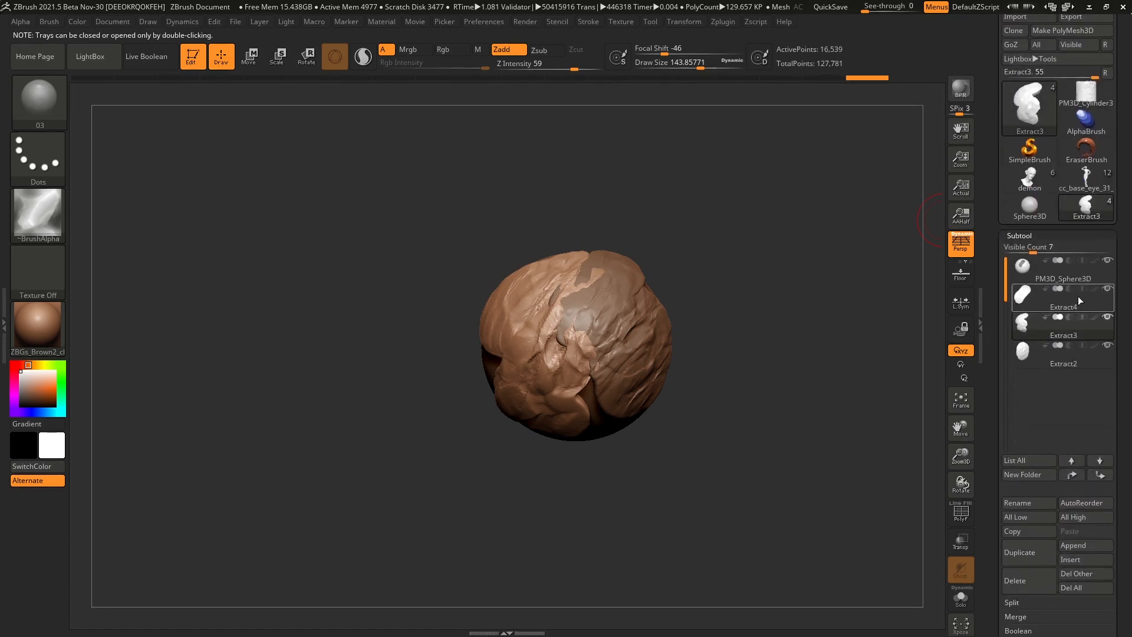
pyautogui.keyDown('alt'); pyautogui.moveTo(853, 342); pyautogui.dragTo(771, 389); pyautogui.keyUp('alt')
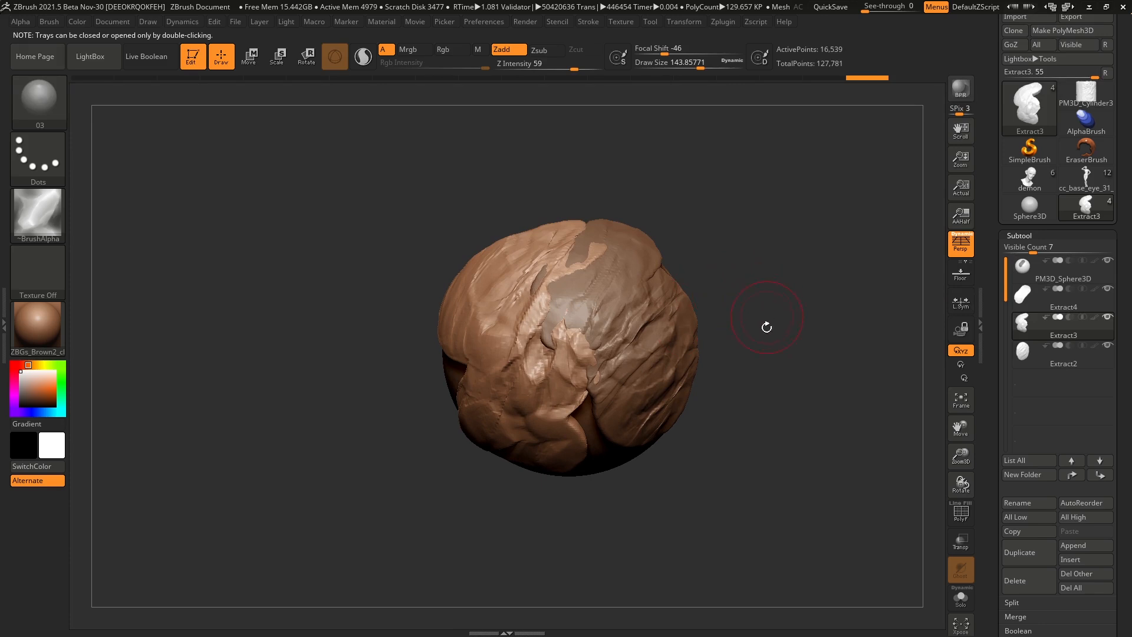
pyautogui.press('b')
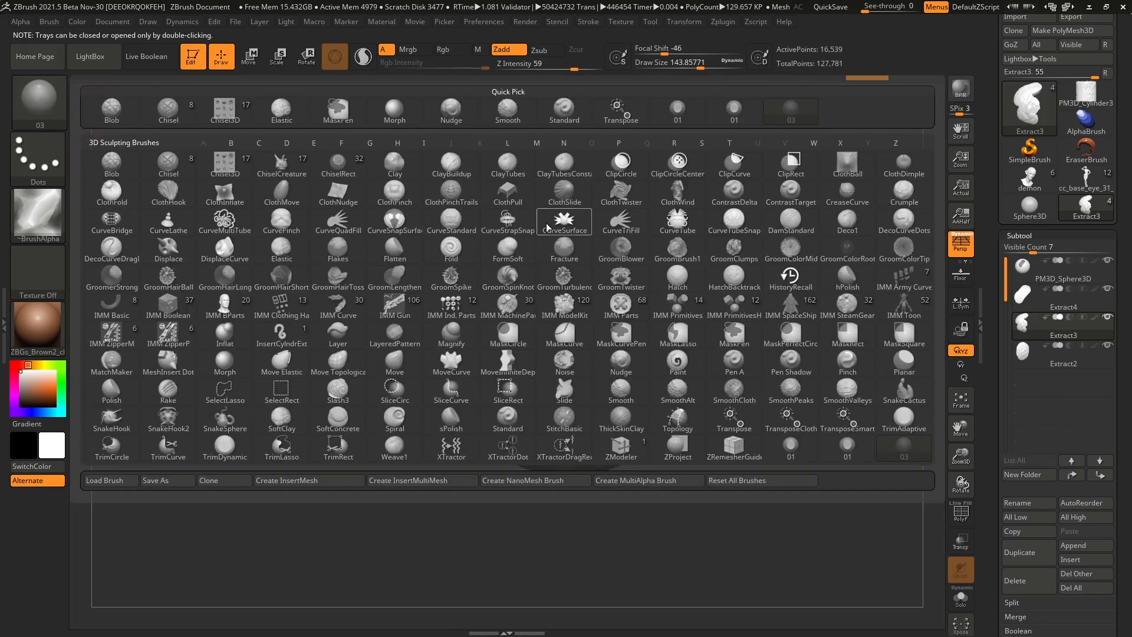
pyautogui.click(538, 144)
pyautogui.click(389, 368)
pyautogui.press('space')
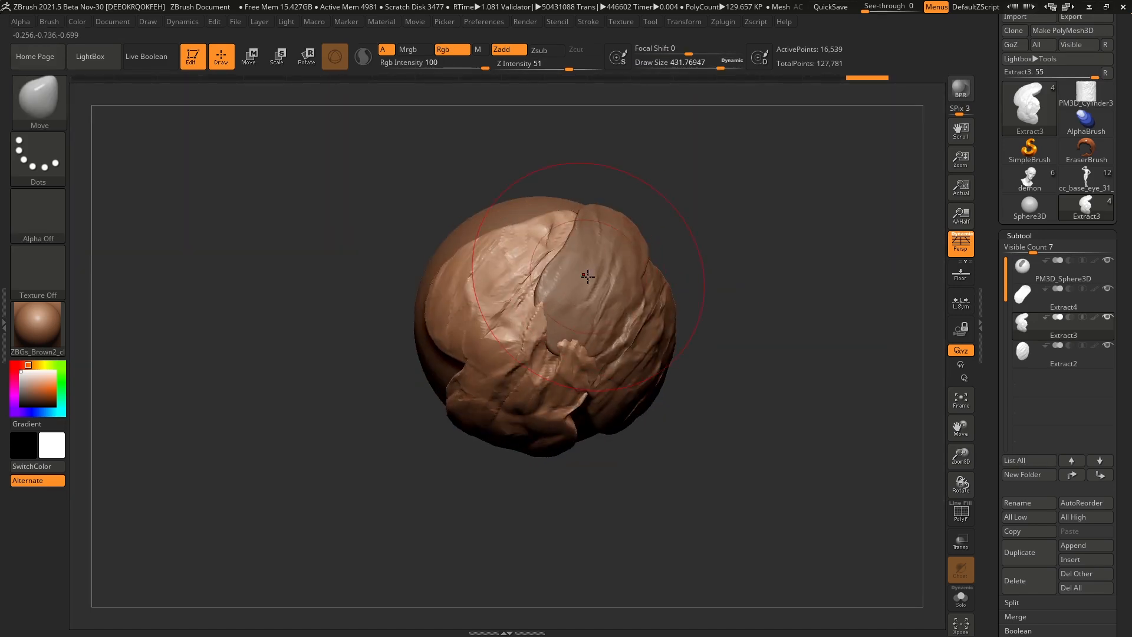
pyautogui.moveTo(554, 239)
pyautogui.mouseDown()
pyautogui.moveTo(576, 229)
pyautogui.moveTo(580, 257)
pyautogui.mouseUp()
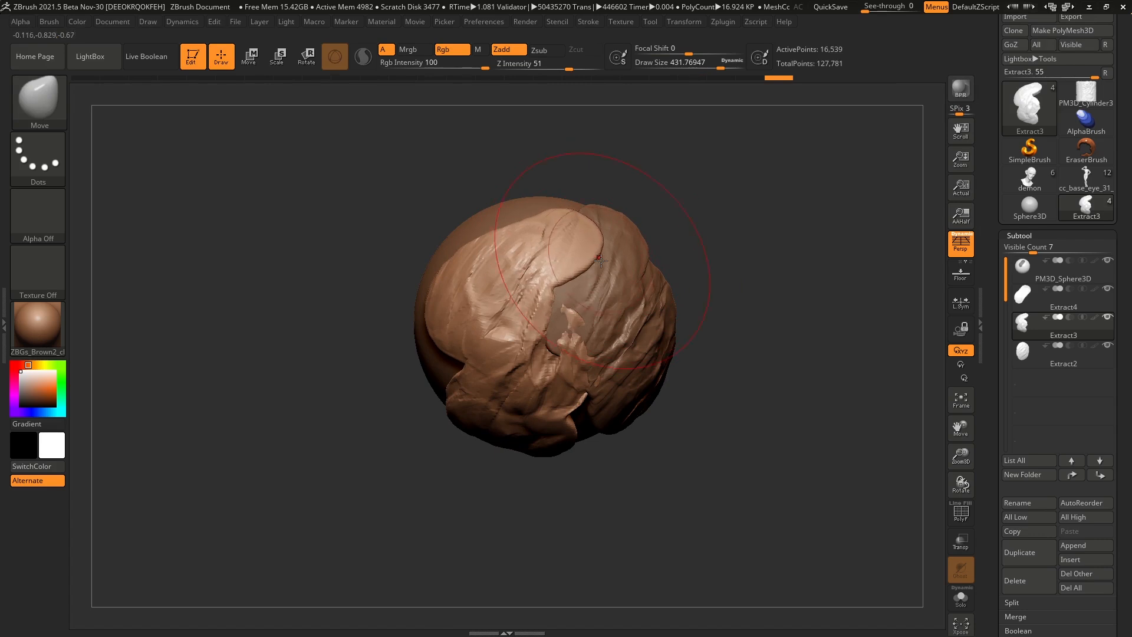
# - Turn off Thick Skin for the S-shaped piece and reshape its edges with the Move brush
pyautogui.scroll(-5, 1003, 307)
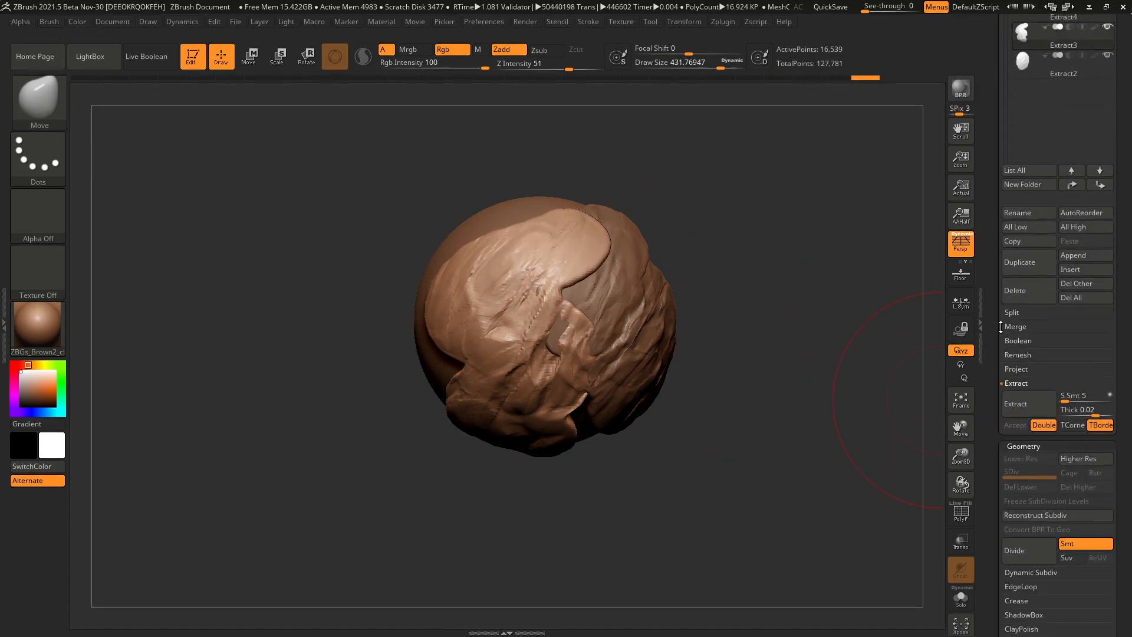
pyautogui.scroll(-8, 1003, 308)
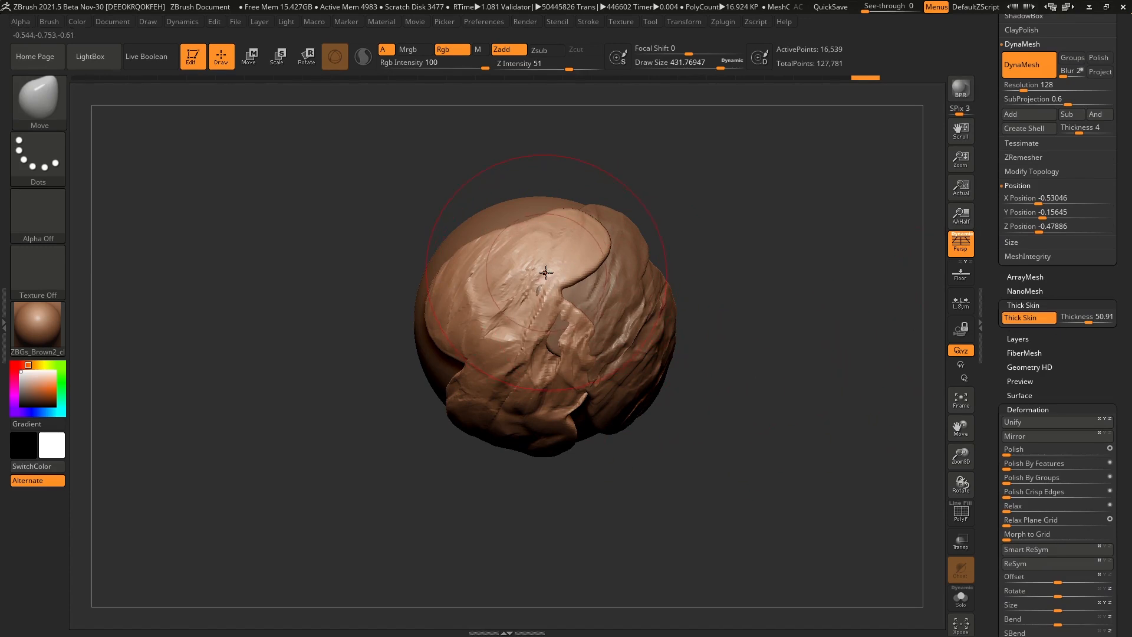
pyautogui.moveTo(525, 299)
pyautogui.mouseDown()
pyautogui.moveTo(518, 250)
pyautogui.moveTo(558, 373)
pyautogui.moveTo(502, 313)
pyautogui.moveTo(586, 225)
pyautogui.moveTo(542, 257)
pyautogui.moveTo(515, 259)
pyautogui.mouseUp()
pyautogui.hotkey('ctrl', 'z')
pyautogui.click(1026, 318)
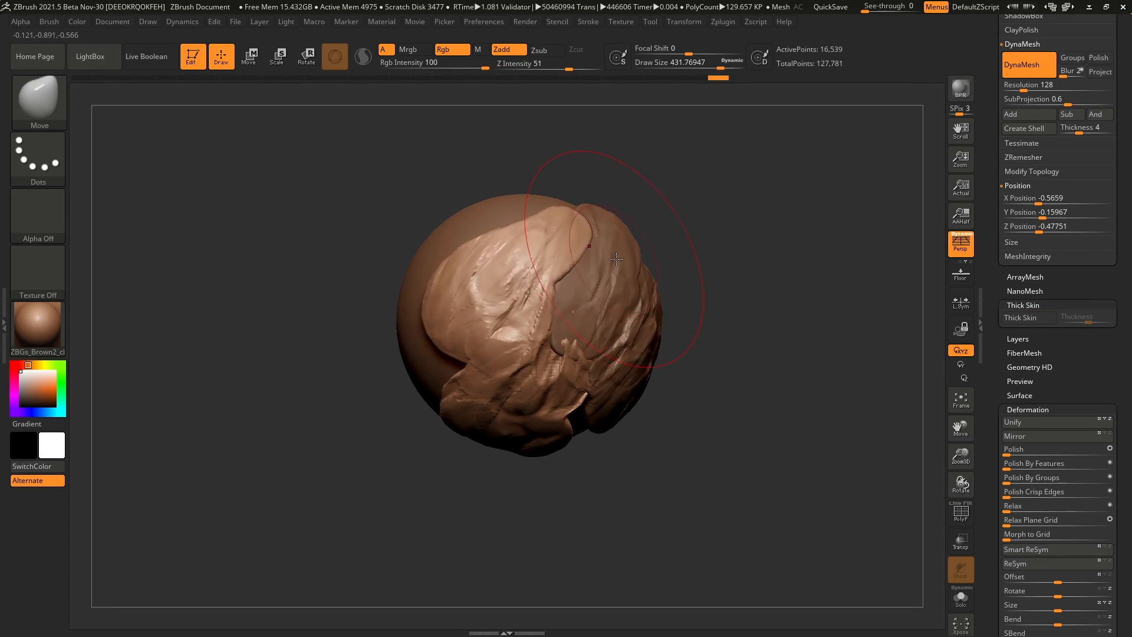
pyautogui.moveTo(612, 259); pyautogui.dragTo(569, 259)
pyautogui.moveTo(568, 260); pyautogui.dragTo(605, 263, button='right')
pyautogui.moveTo(562, 308); pyautogui.dragTo(551, 307)
pyautogui.moveTo(580, 306); pyautogui.dragTo(539, 313, button='right')
pyautogui.moveTo(531, 294); pyautogui.dragTo(525, 289)
pyautogui.moveTo(754, 313); pyautogui.dragTo(639, 327, button='right')
# - Select the rocky oval piece and move its edges toward the neighbouring pieces with Thick Skin turned off
pyautogui.keyDown('alt'); pyautogui.click(639, 328); pyautogui.keyUp('alt')
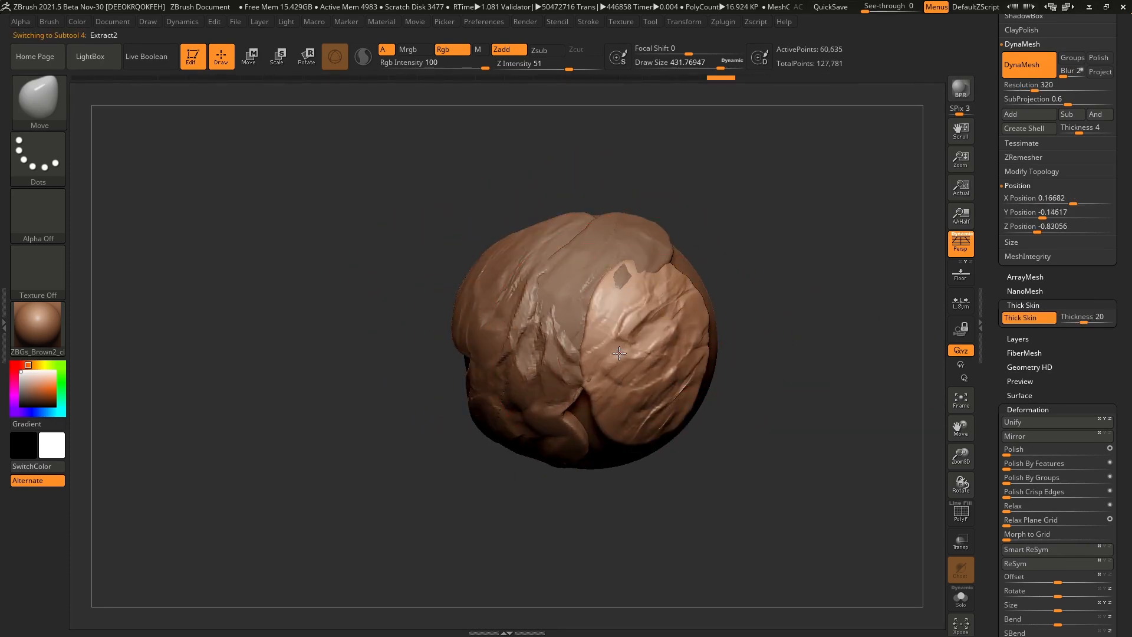
pyautogui.click(1021, 319)
pyautogui.moveTo(606, 402); pyautogui.dragTo(603, 410)
pyautogui.moveTo(607, 319); pyautogui.dragTo(616, 279)
pyautogui.click(1028, 318)
# - Undo the last four edits on the oval piece and redo them to compare the shapes
pyautogui.hotkey('ctrl', 'z')
pyautogui.hotkey('ctrl', 'z')
pyautogui.hotkey('ctrl', 'z')
pyautogui.hotkey('ctrl', 'z')
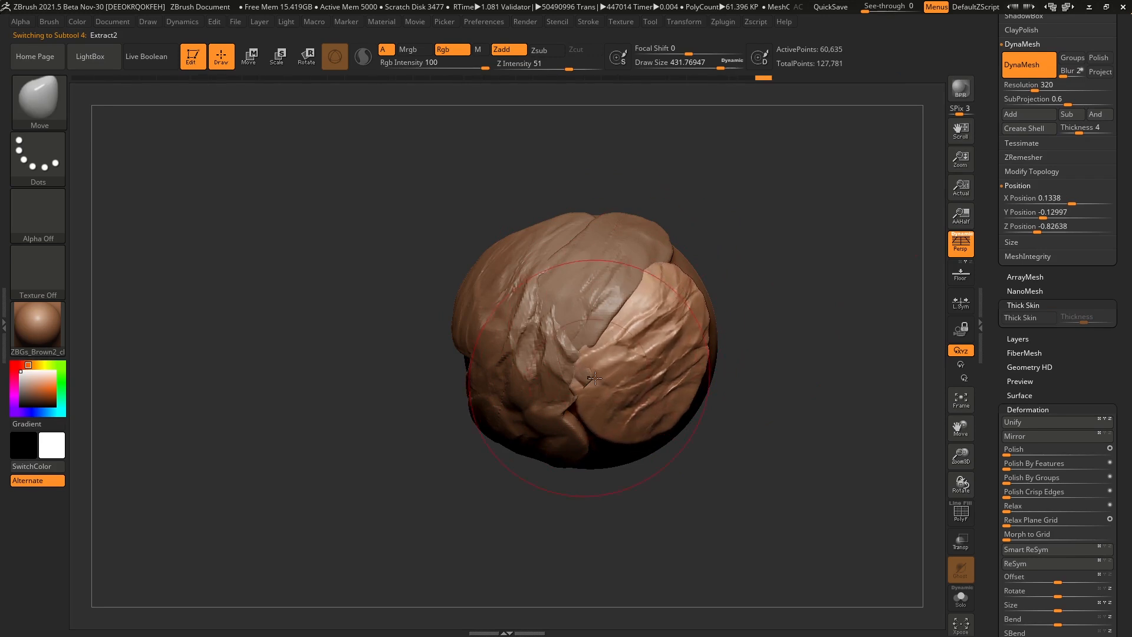
pyautogui.hotkey('ctrl', 'shift', 'z')
pyautogui.hotkey('ctrl', 'shift', 'z')
pyautogui.hotkey('ctrl', 'shift', 'z')
pyautogui.hotkey('ctrl', 'shift', 'z')
# - Inspect the overlapping extracted pieces on the sphere from different angles
pyautogui.moveTo(727, 433); pyautogui.dragTo(743, 382)
pyautogui.moveTo(590, 455)
pyautogui.mouseDown()
pyautogui.moveTo(728, 445)
pyautogui.moveTo(657, 436)
pyautogui.moveTo(616, 380)
pyautogui.moveTo(666, 277)
pyautogui.moveTo(670, 235)
pyautogui.moveTo(664, 360)
pyautogui.moveTo(637, 354)
pyautogui.moveTo(727, 349)
pyautogui.moveTo(705, 456)
pyautogui.moveTo(722, 330)
pyautogui.moveTo(745, 383)
pyautogui.mouseUp()
pyautogui.scroll(8, 1035, 293)
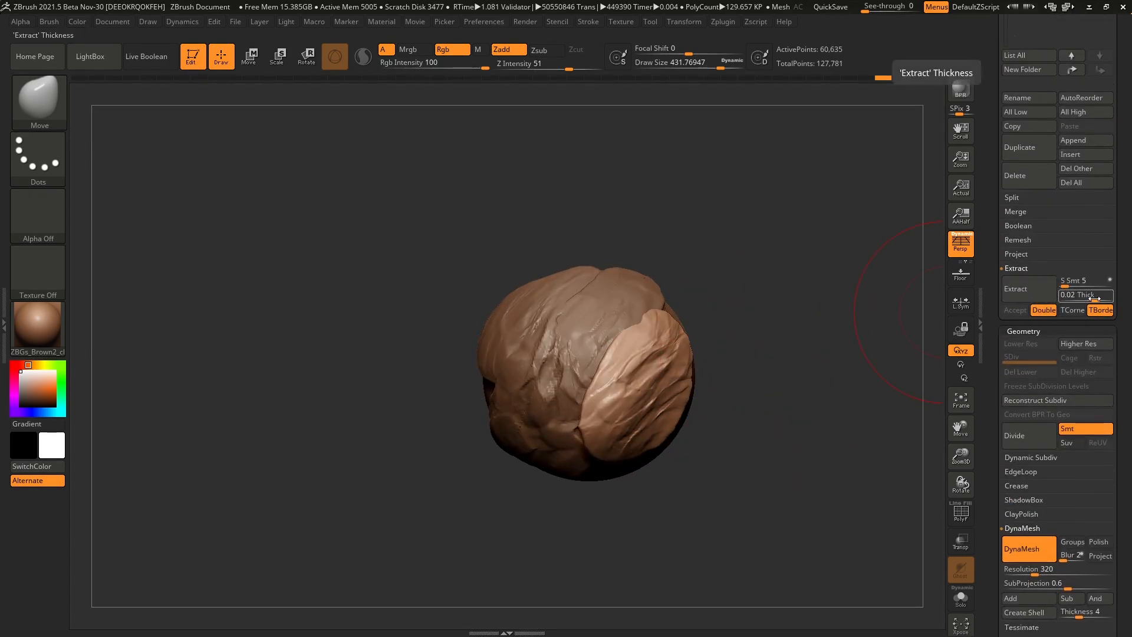
pyautogui.moveTo(811, 323); pyautogui.dragTo(772, 323)
pyautogui.press('space')
pyautogui.moveTo(746, 322); pyautogui.dragTo(739, 321)
pyautogui.moveTo(725, 384)
pyautogui.mouseDown()
pyautogui.moveTo(756, 399)
pyautogui.moveTo(746, 392)
pyautogui.moveTo(484, 491)
pyautogui.mouseUp()
# - Switch to the standing draped figure's tool and set the Draw Size to about 161
pyautogui.moveTo(988, 235); pyautogui.dragTo(984, 348)
pyautogui.click(1097, 267)
pyautogui.moveTo(721, 361)
pyautogui.keyDown('alt'); pyautogui.mouseDown()
pyautogui.moveTo(659, 418)
pyautogui.moveTo(621, 399)
pyautogui.mouseUp(); pyautogui.keyUp('alt')
pyautogui.press('space')
pyautogui.moveTo(672, 326); pyautogui.dragTo(657, 325)
# - Examine the figure's skin and drapery, view the draped cloth subtool on its own, and show the whole figure again
pyautogui.moveTo(643, 330)
pyautogui.keyDown('alt'); pyautogui.mouseDown()
pyautogui.moveTo(538, 350)
pyautogui.moveTo(533, 361)
pyautogui.mouseUp(); pyautogui.keyUp('alt')
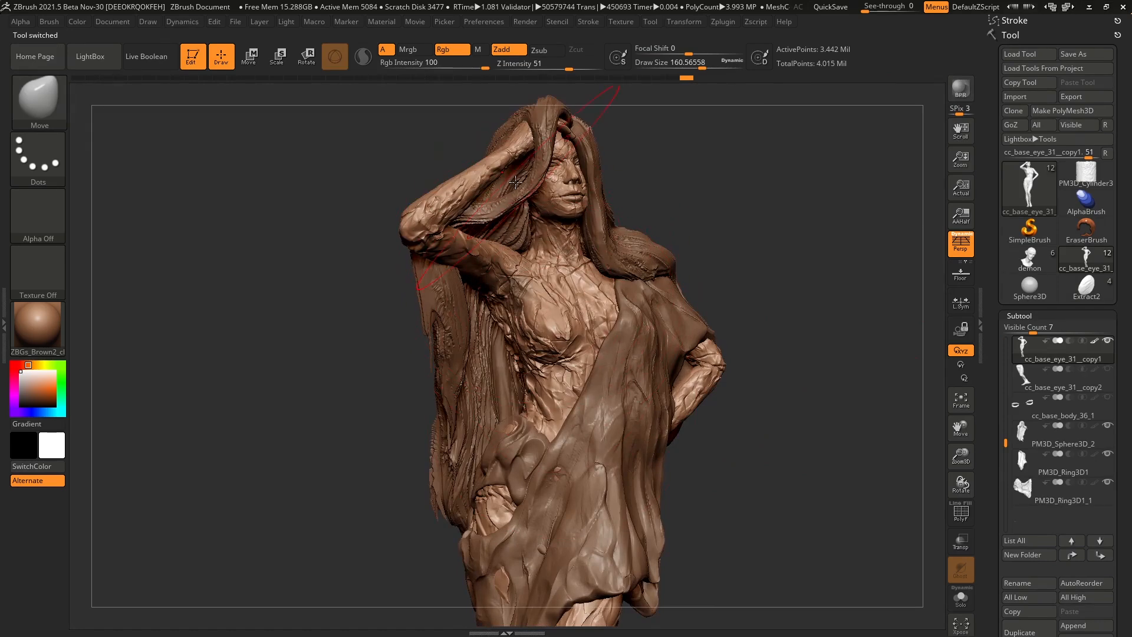
pyautogui.keyDown('alt'); pyautogui.moveTo(682, 239); pyautogui.dragTo(696, 315); pyautogui.keyUp('alt')
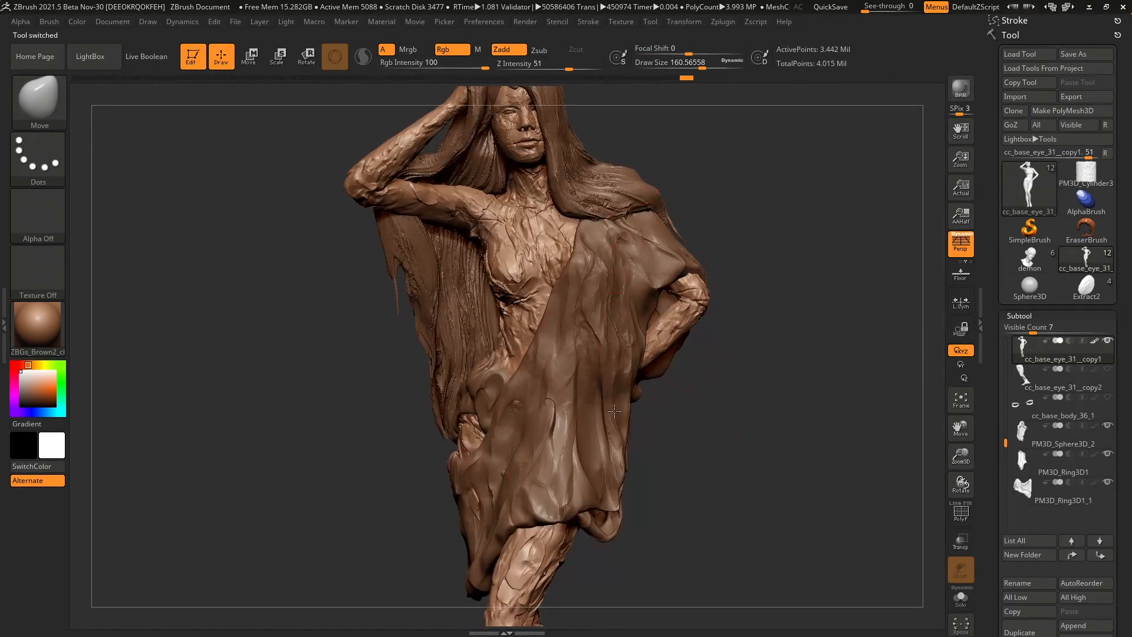
pyautogui.keyDown('alt'); pyautogui.moveTo(634, 431); pyautogui.dragTo(668, 325); pyautogui.keyUp('alt')
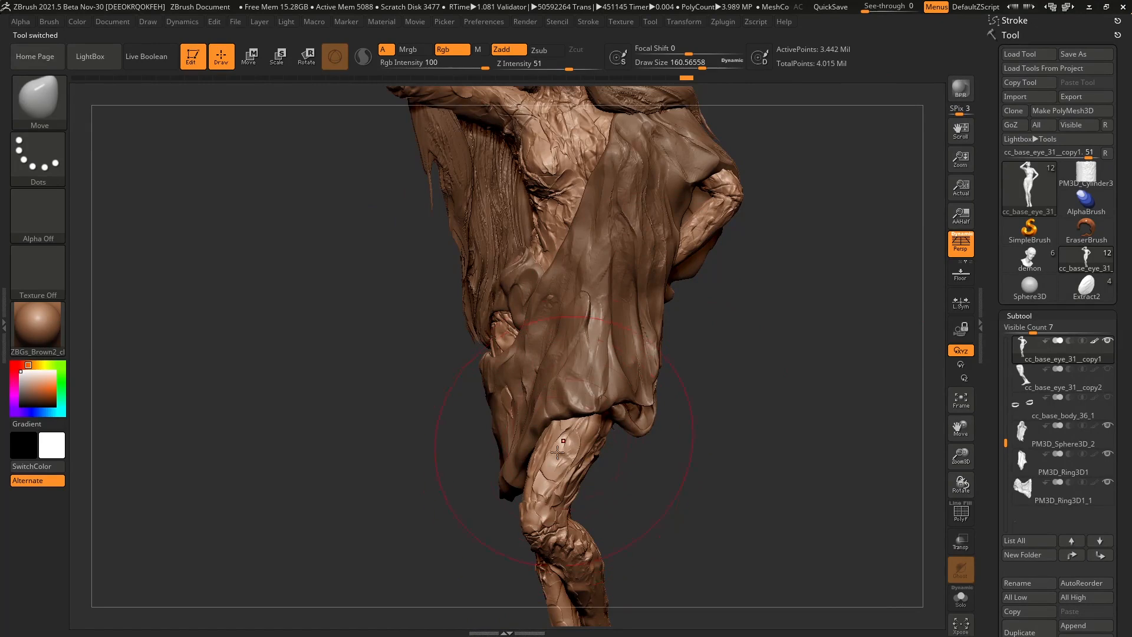
pyautogui.moveTo(447, 250); pyautogui.dragTo(653, 313)
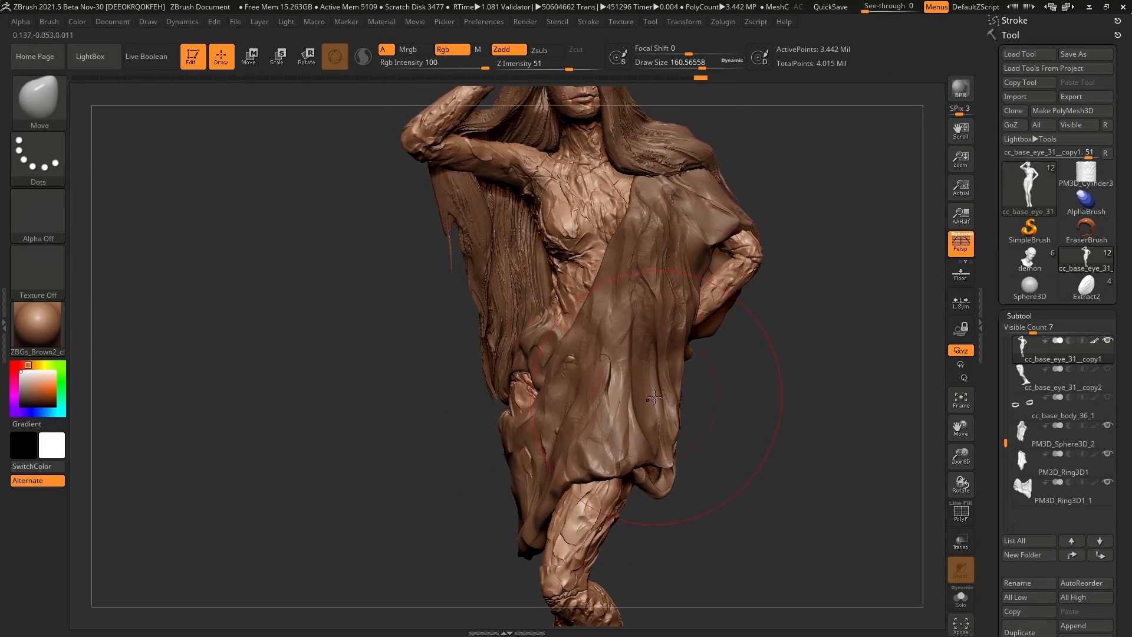
pyautogui.keyDown('alt'); pyautogui.click(672, 257); pyautogui.keyUp('alt')
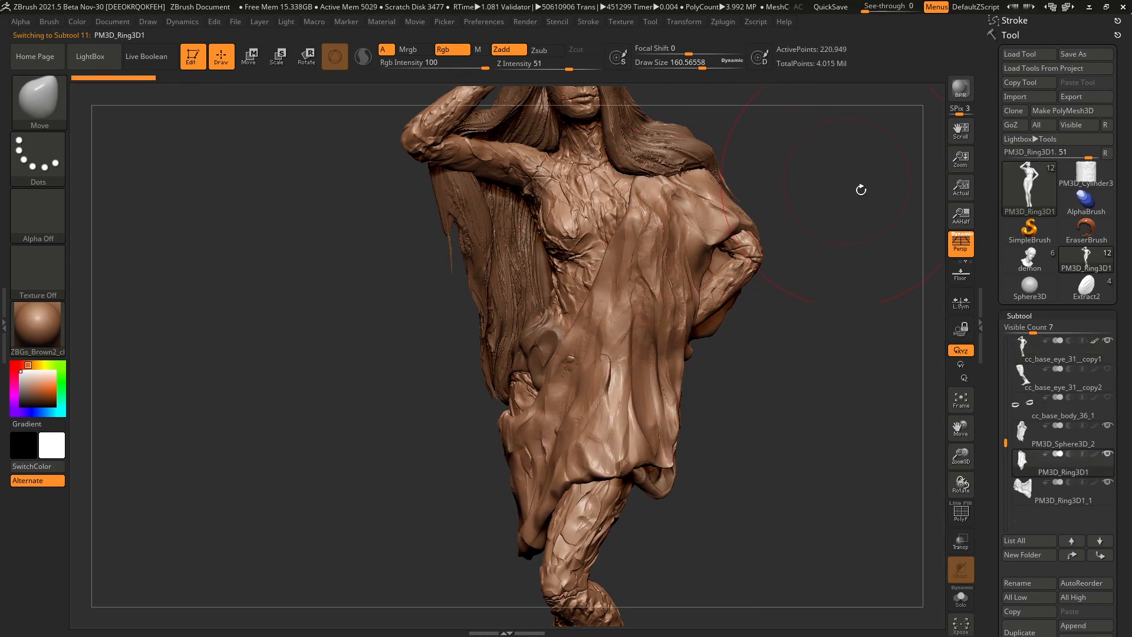
pyautogui.click(960, 598)
pyautogui.moveTo(817, 458); pyautogui.dragTo(716, 413)
pyautogui.click(960, 598)
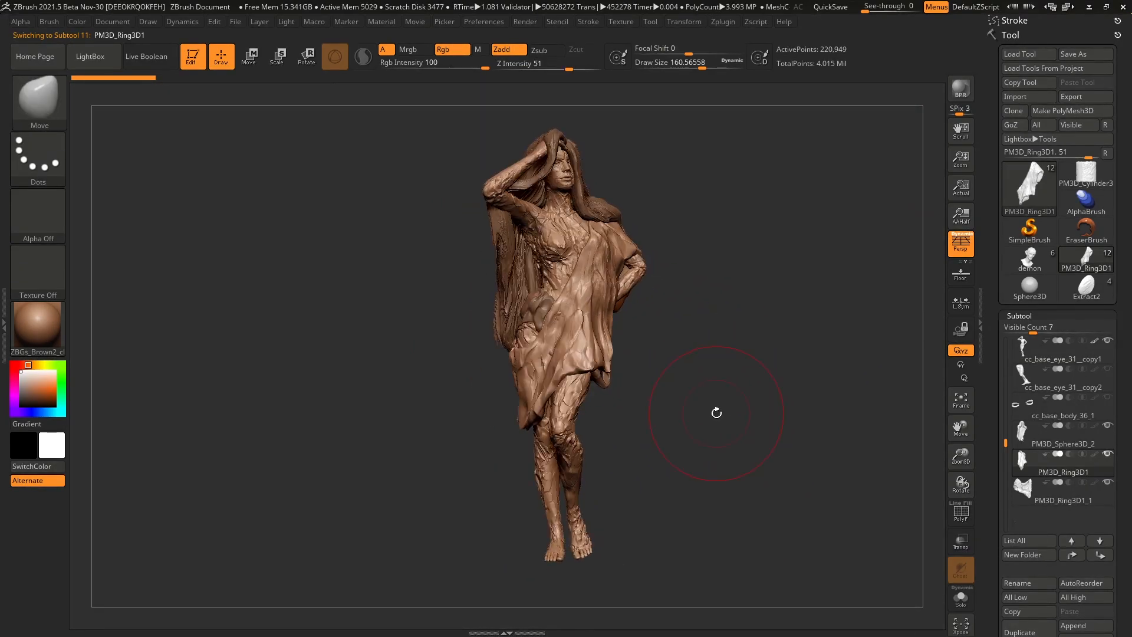